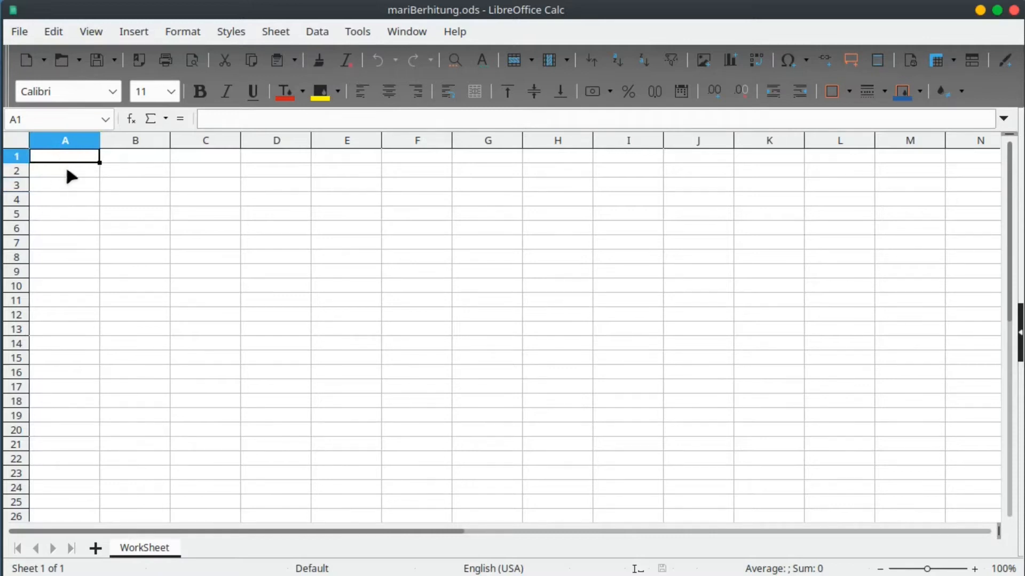
Fill A1:A25 with the series 1 to 25 and narrow column A to fit.
mouse_move(73, 158)
mouse_down()
mouse_move(73, 170)
mouse_move(71, 160)
mouse_up()
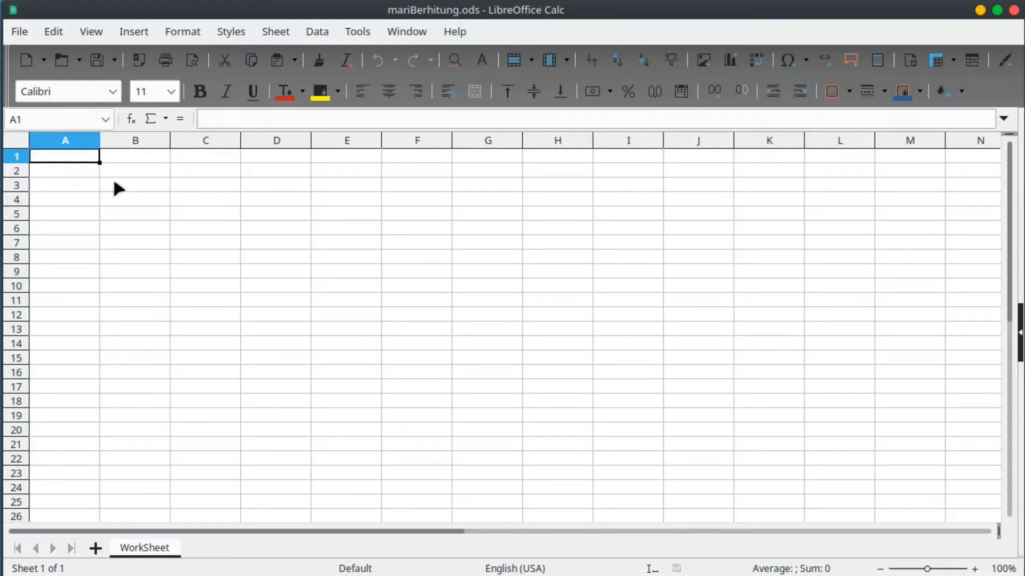
text(1)
key(Return)
text(2)
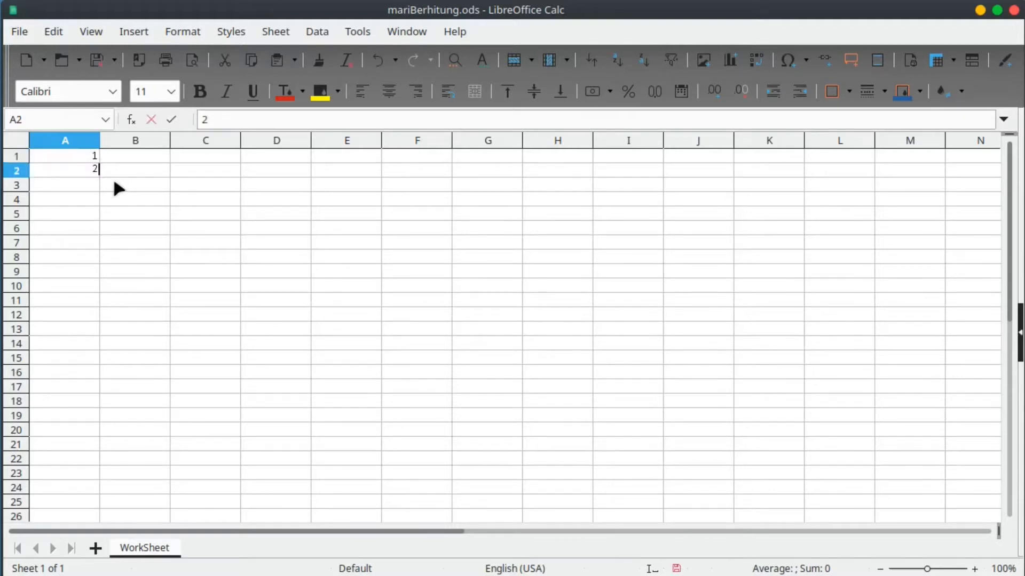
key(Return)
click(87, 157)
drag(91, 162, 87, 510)
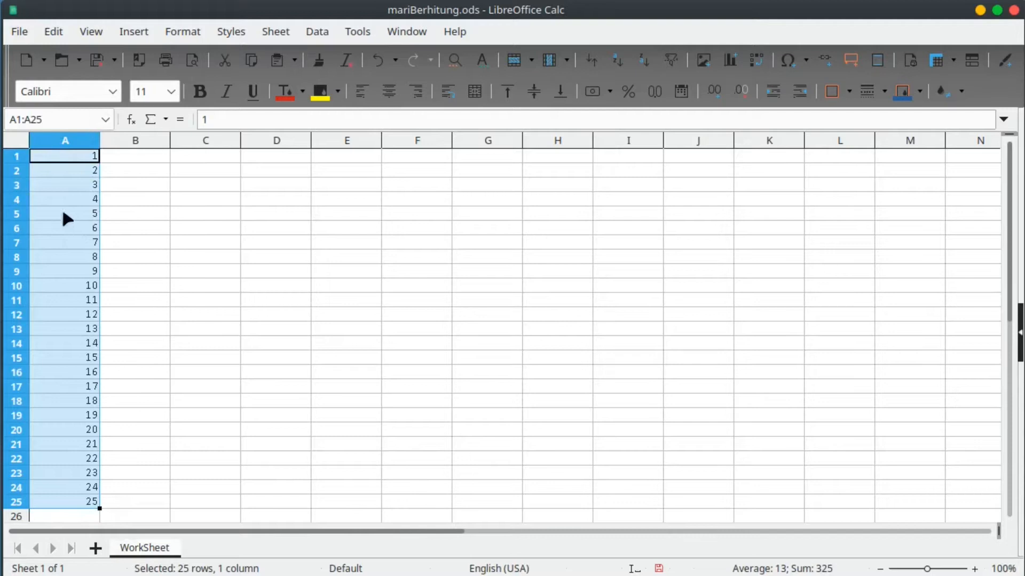
drag(100, 141, 56, 143)
click(75, 159)
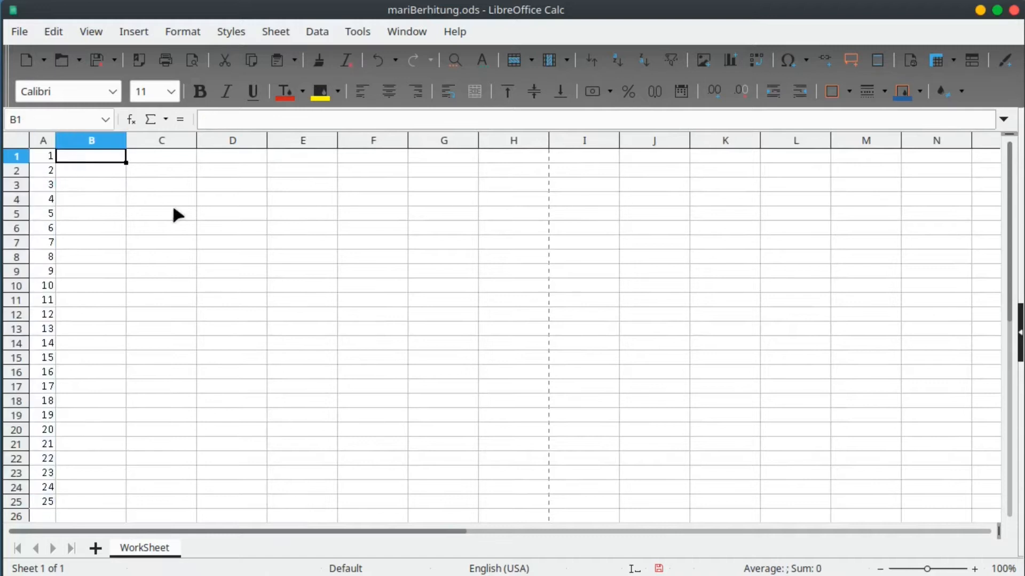
Paste the first numbers into B1:B25 as unformatted values via Paste Special.
right_click(75, 159)
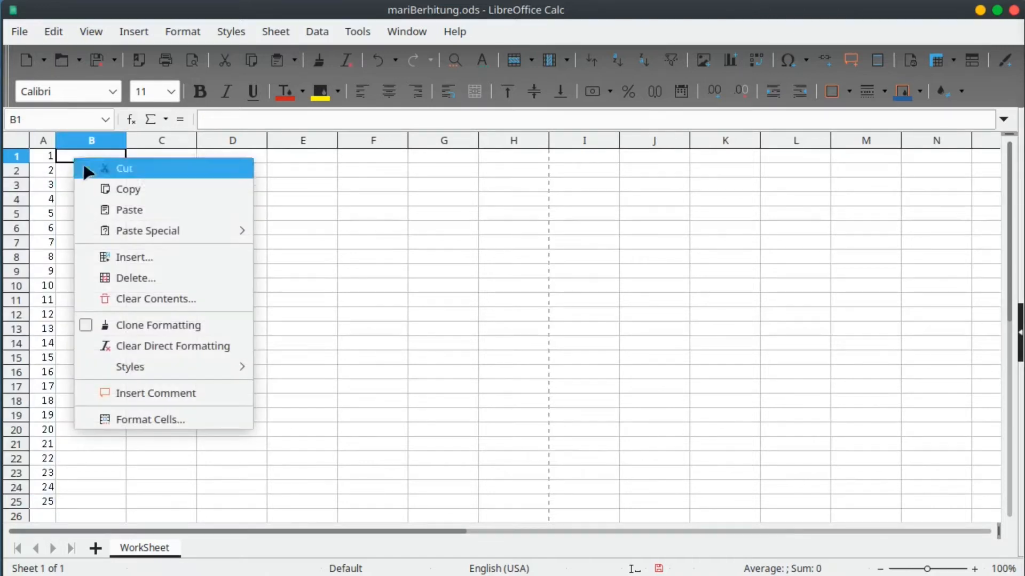
mouse_move(160, 238)
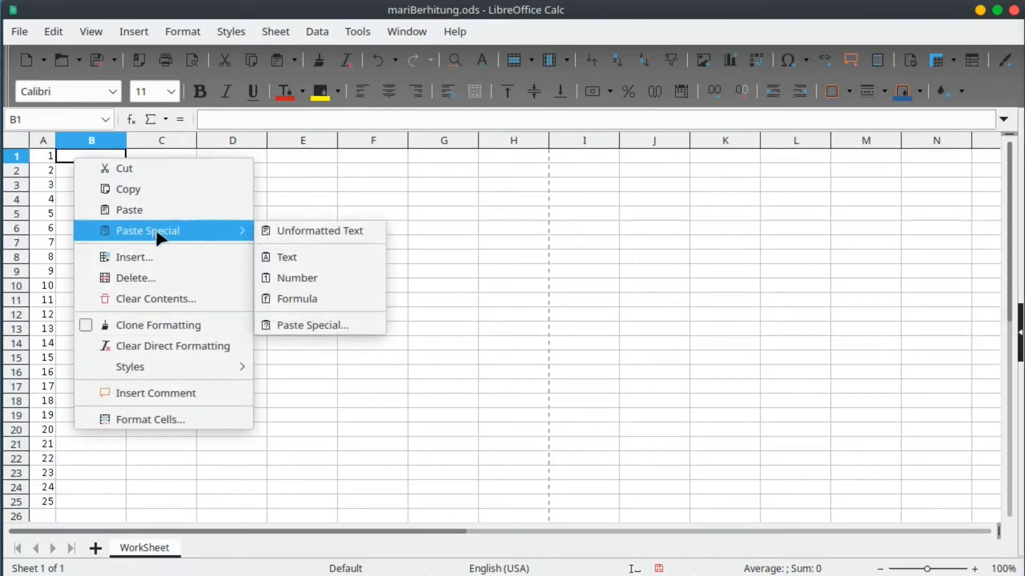
click(331, 325)
click(510, 502)
Paste the operator symbols and second numbers into C1:D25 via Paste Special.
right_click(164, 153)
mouse_move(267, 229)
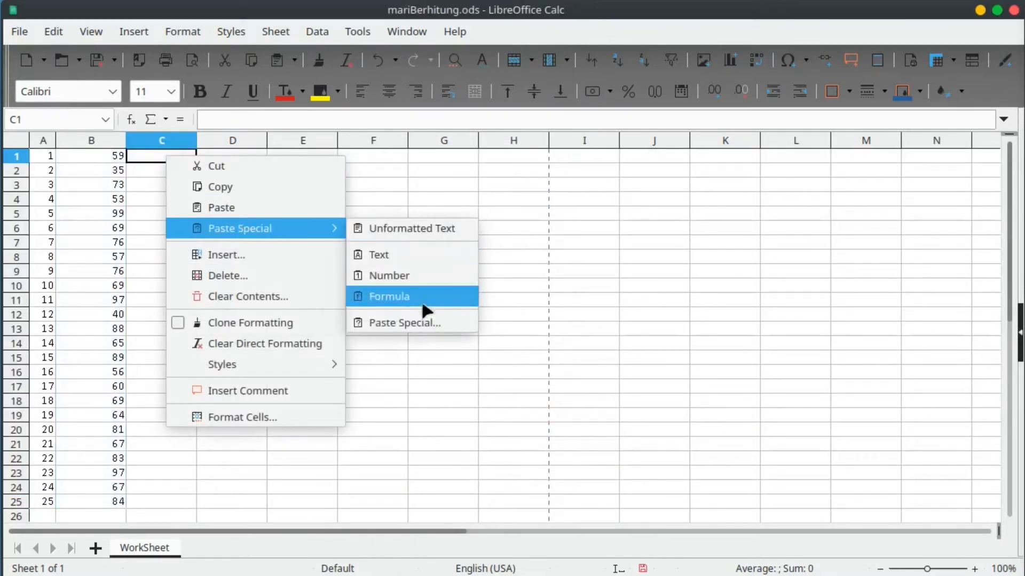
click(423, 323)
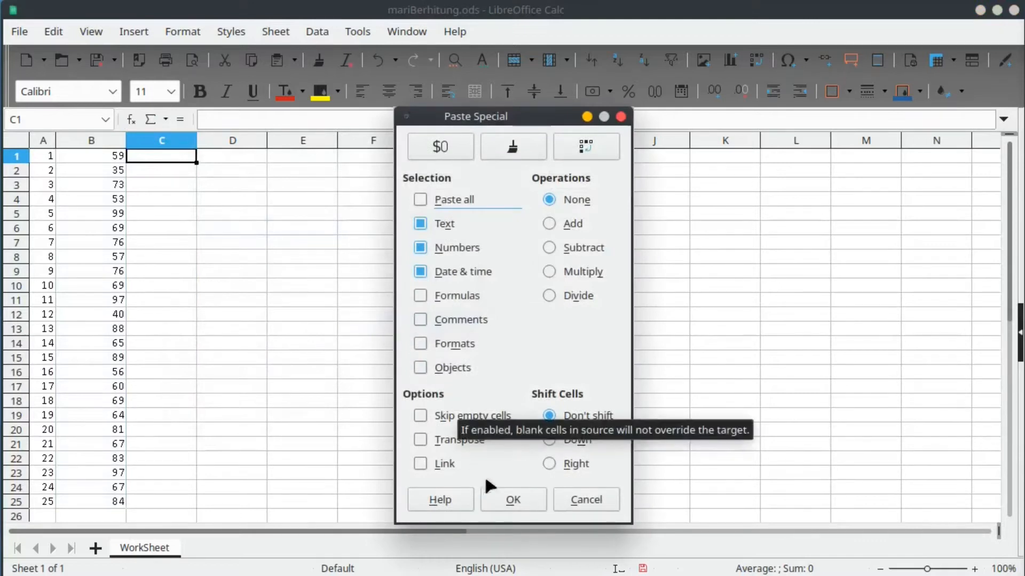
click(506, 498)
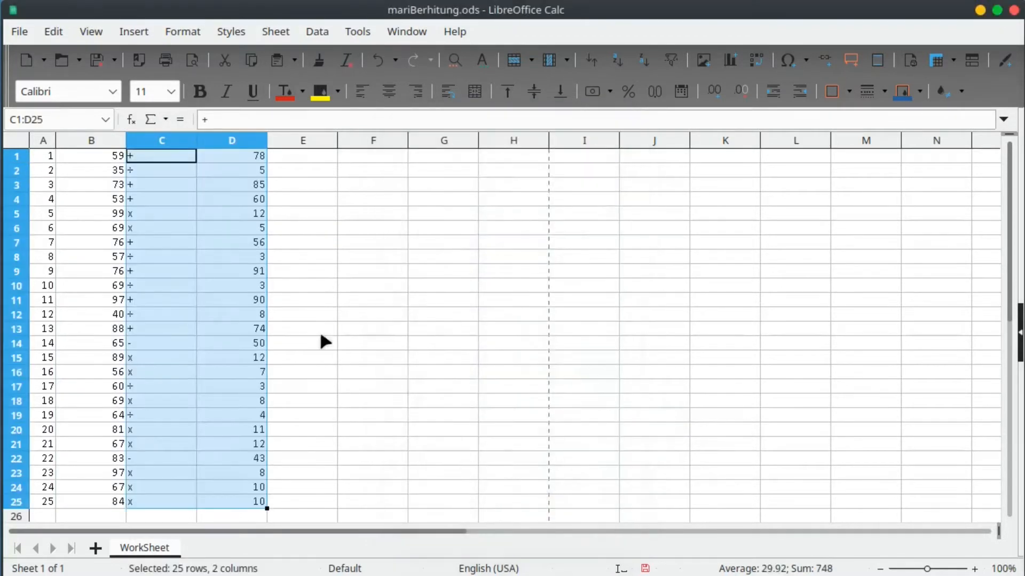
click(100, 242)
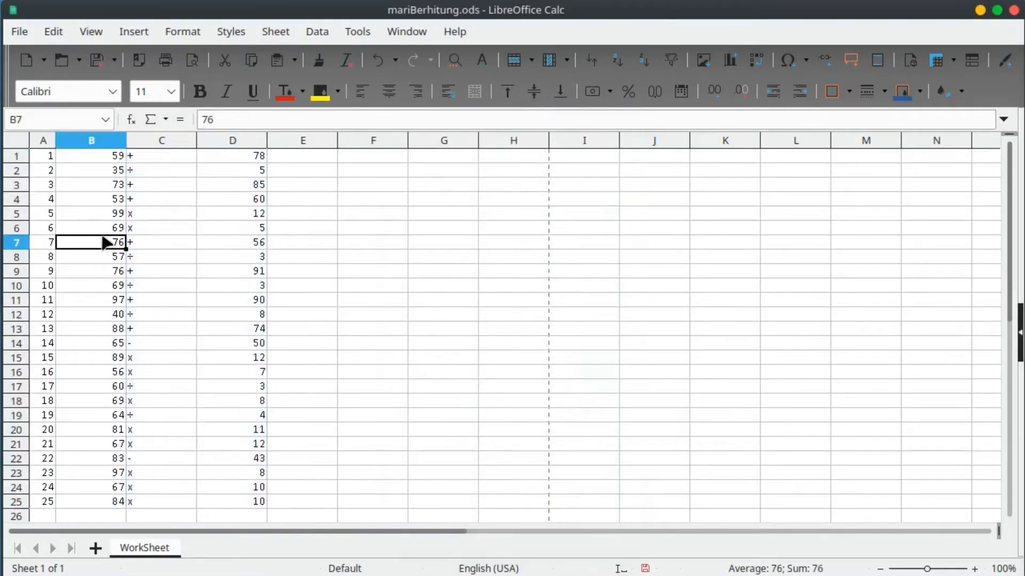
Resize columns B to D to the same narrow width.
drag(91, 142, 214, 141)
drag(126, 141, 94, 142)
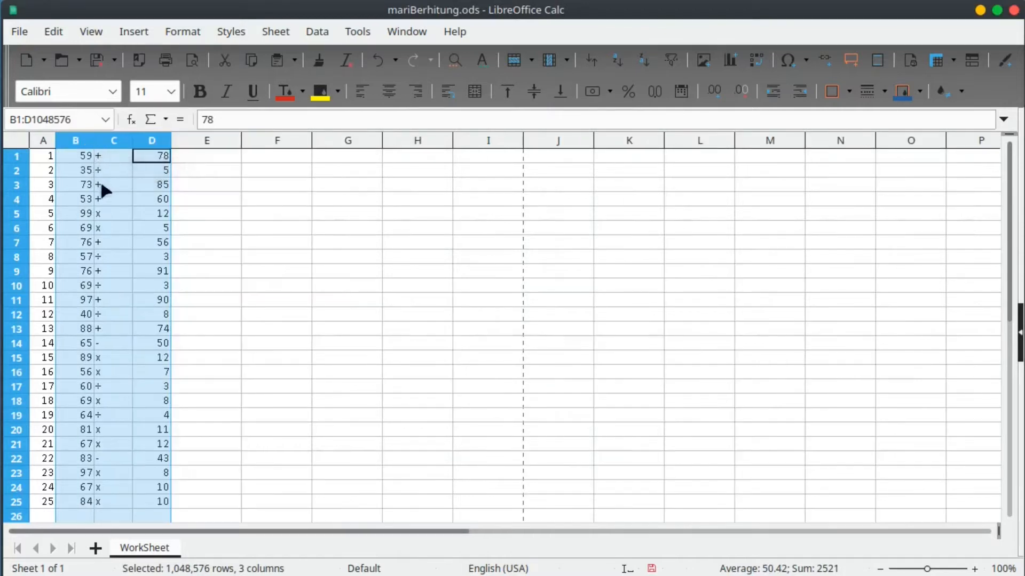
click(94, 136)
drag(94, 137, 121, 474)
Center-align the operator symbols in C1:C25.
click(116, 181)
click(389, 91)
click(203, 277)
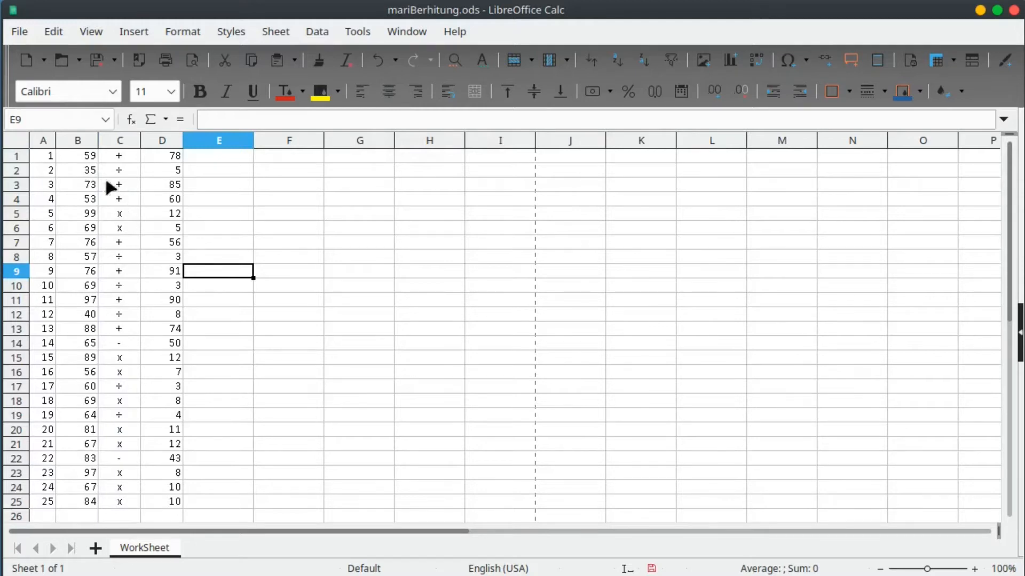
drag(92, 156, 80, 501)
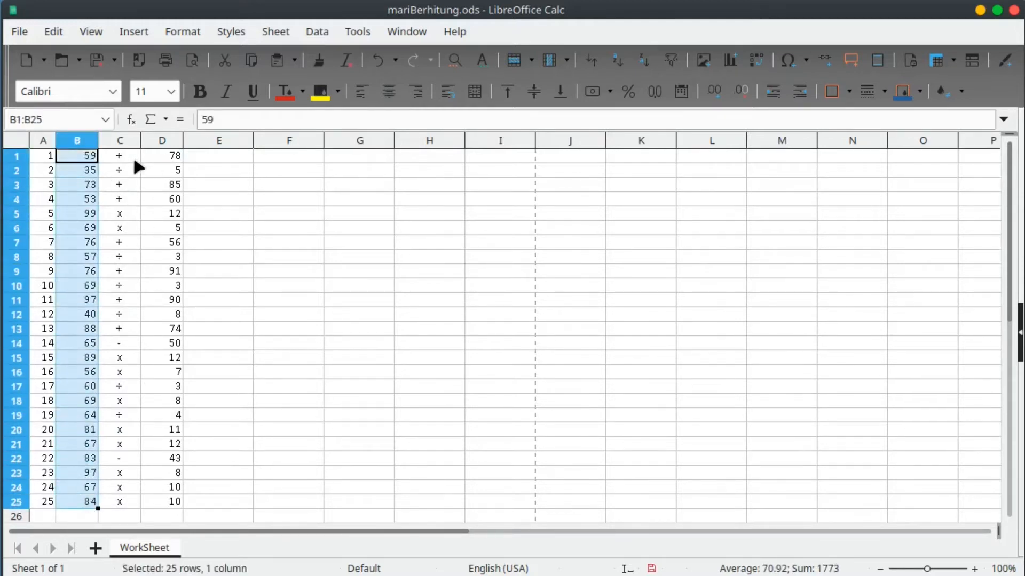
click(83, 170)
click(88, 156)
click(160, 157)
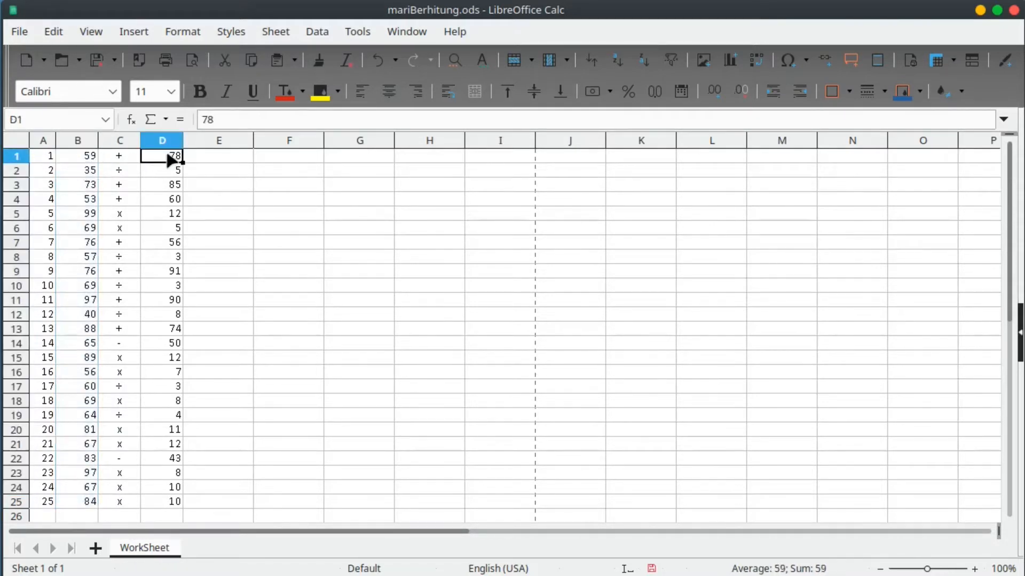
click(91, 170)
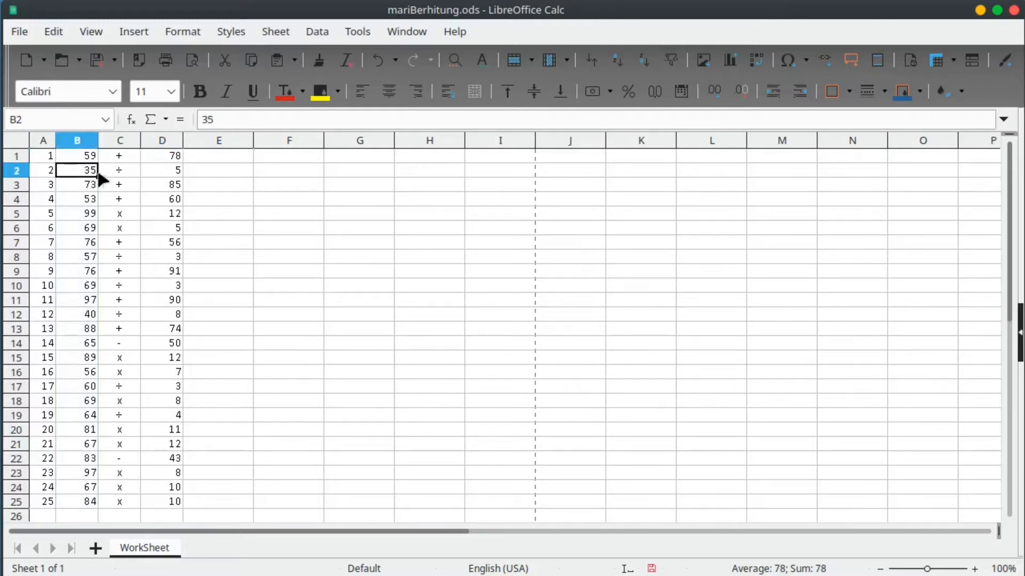
click(175, 174)
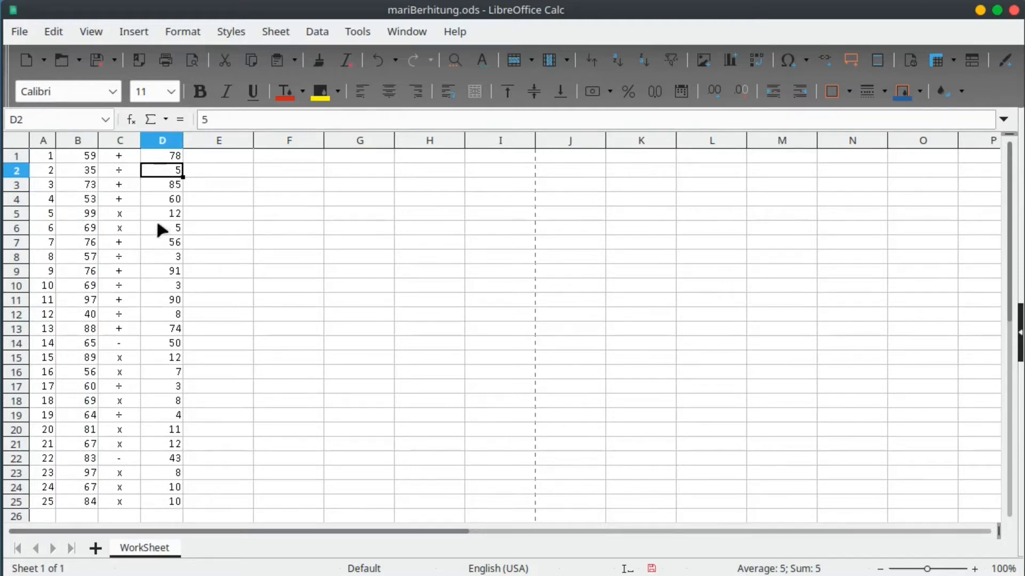
click(89, 347)
click(171, 347)
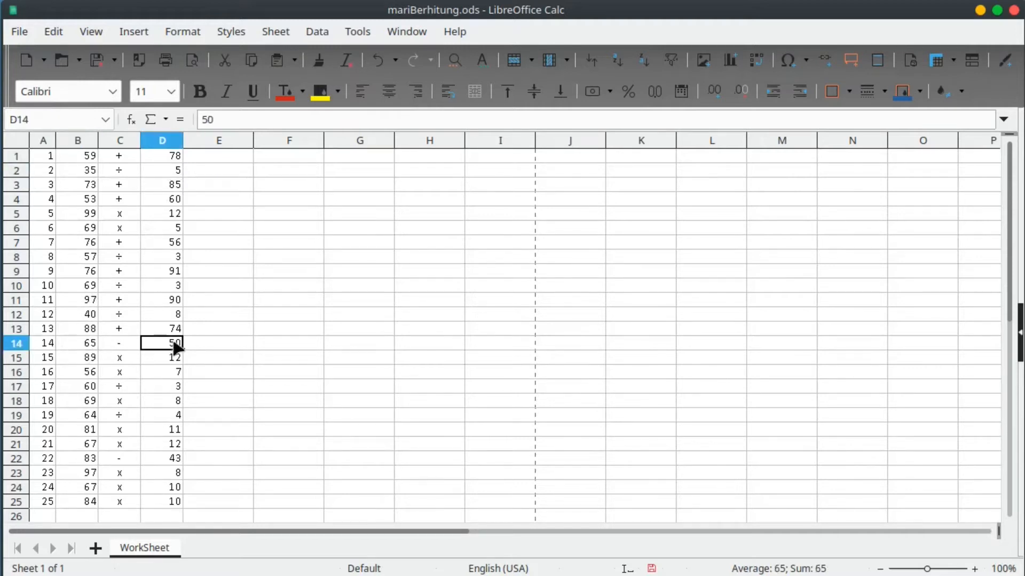
click(92, 358)
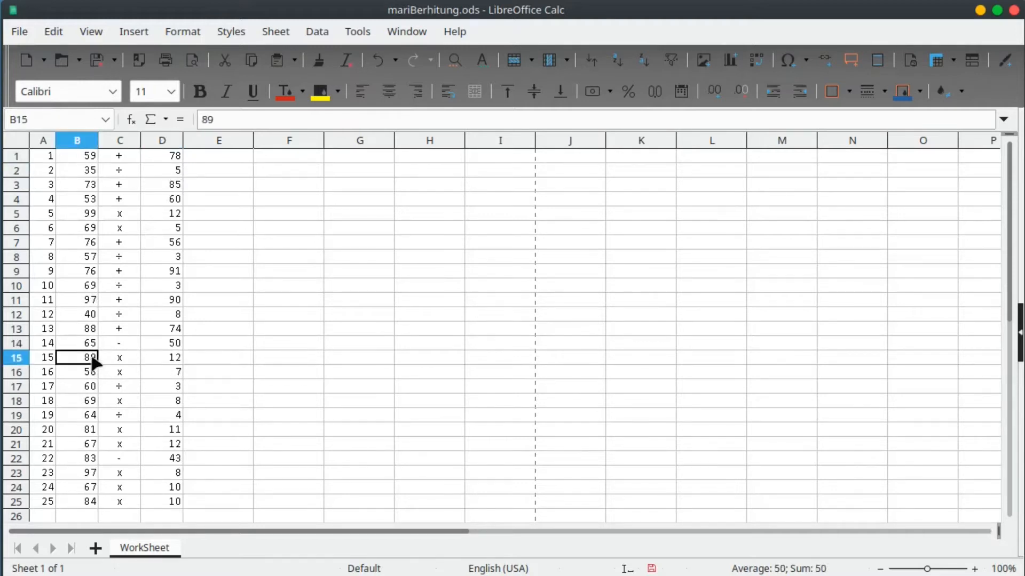
click(170, 357)
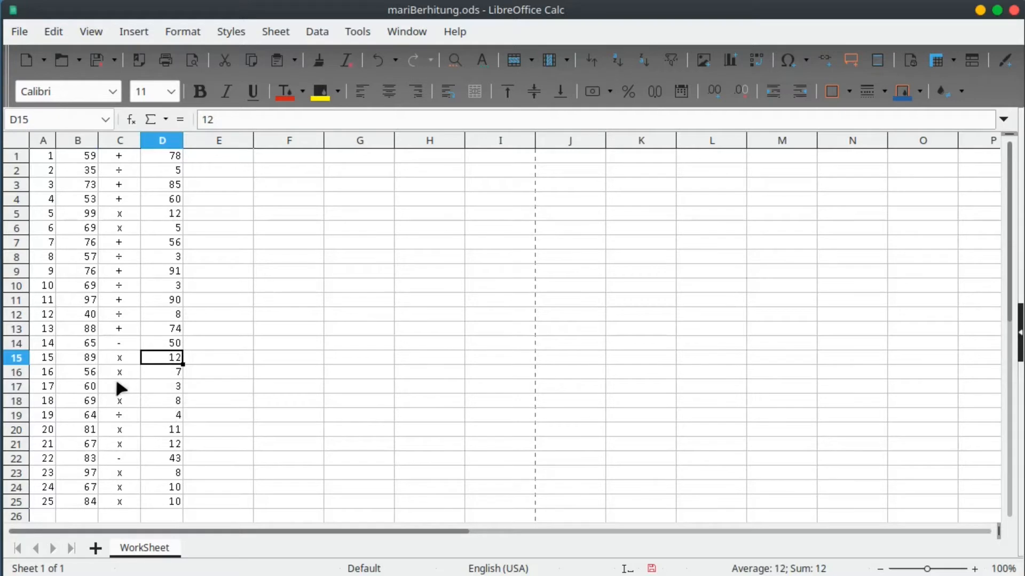
click(171, 376)
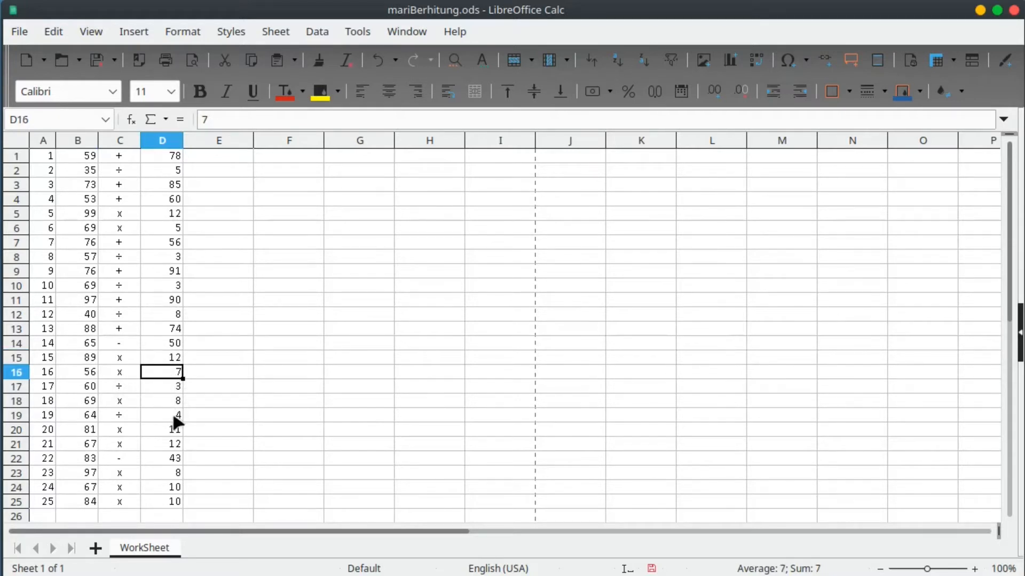
click(177, 359)
drag(89, 360, 175, 358)
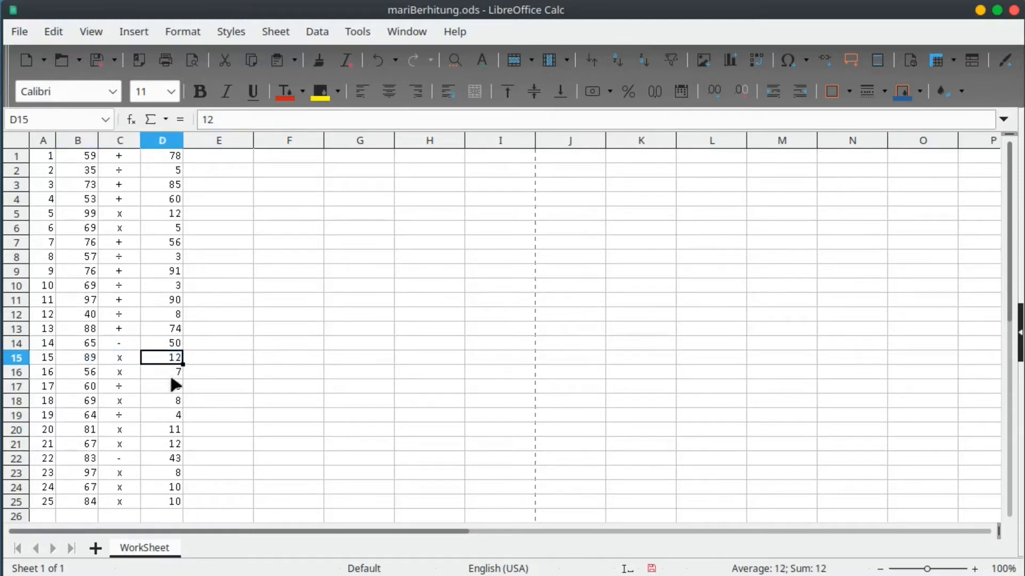
click(170, 416)
click(164, 362)
click(202, 356)
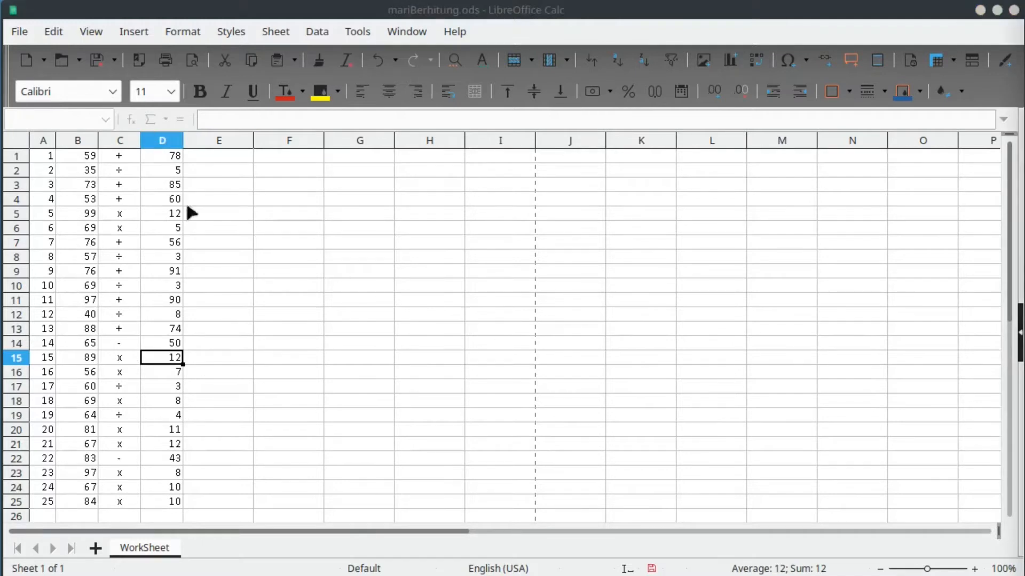
click(85, 159)
click(121, 160)
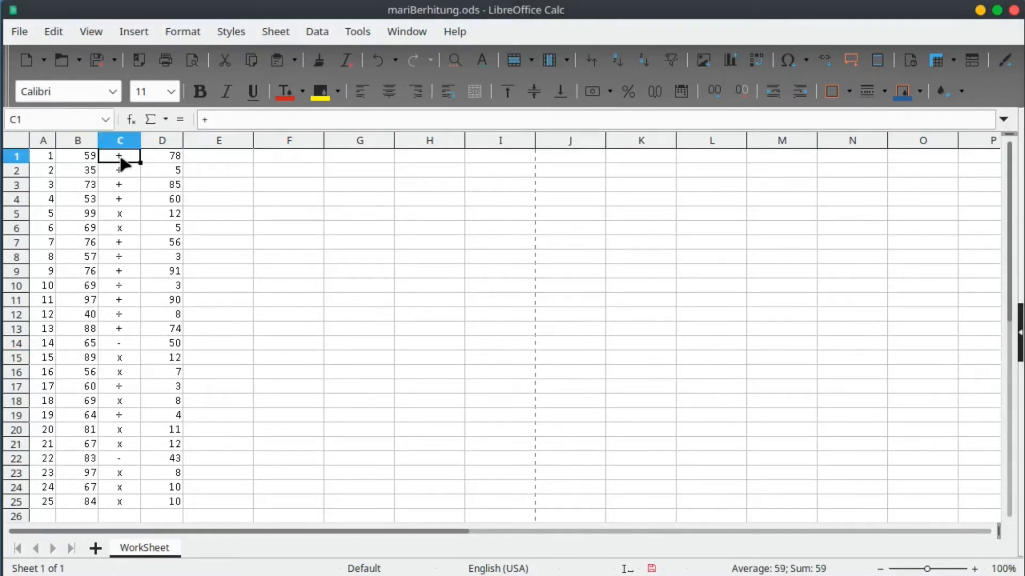
click(163, 155)
click(80, 158)
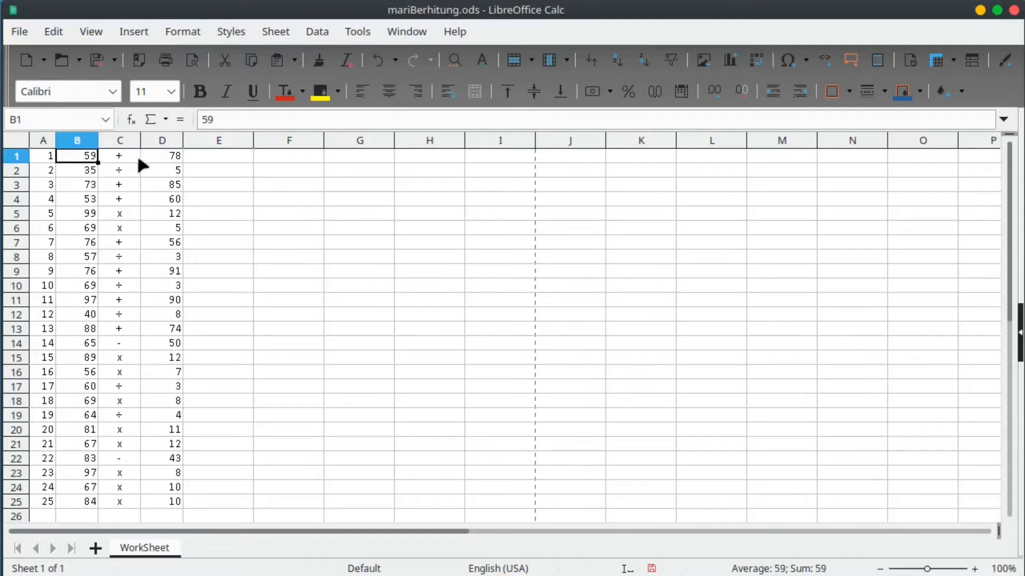
click(168, 155)
click(86, 157)
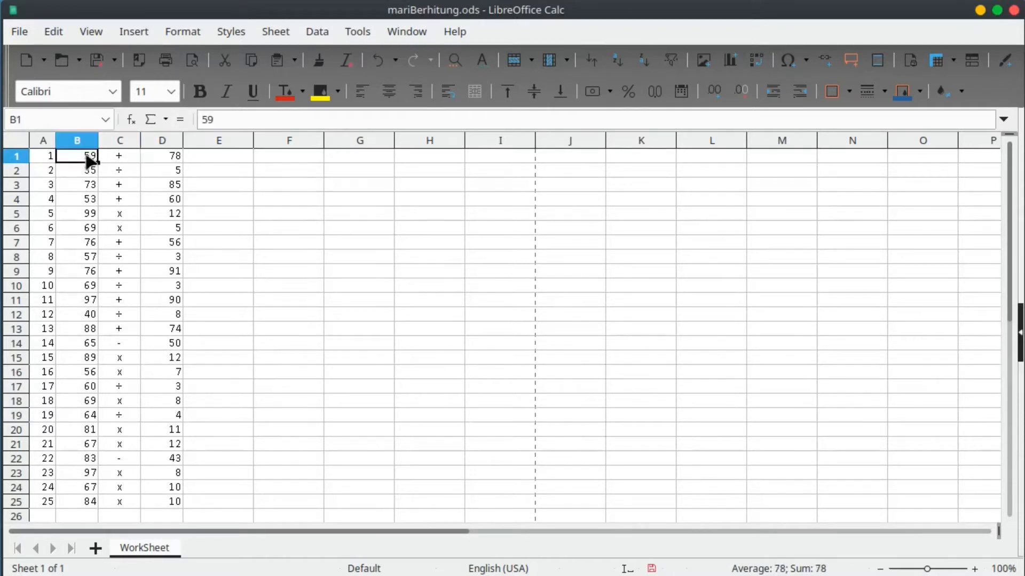
click(170, 157)
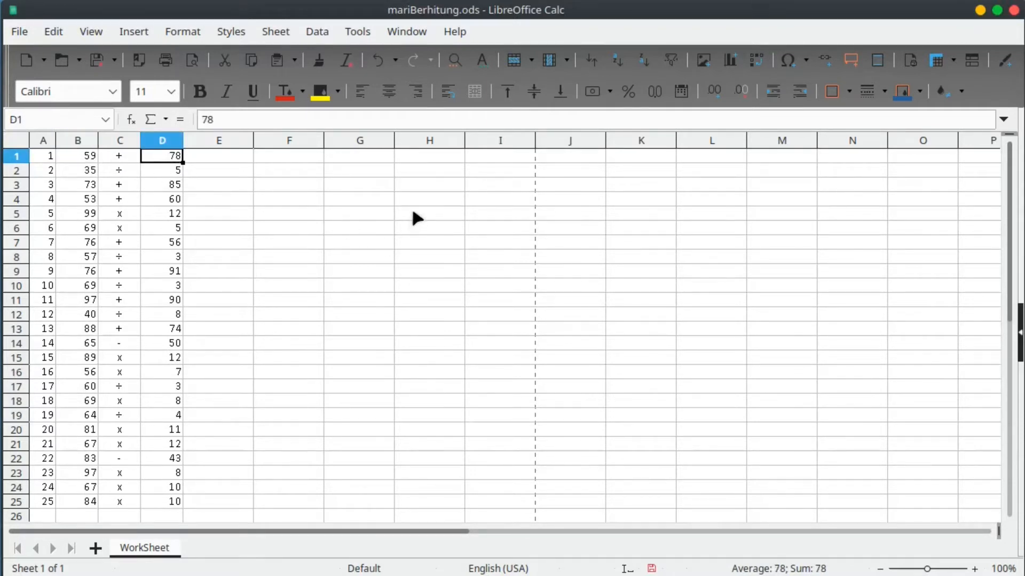
click(480, 157)
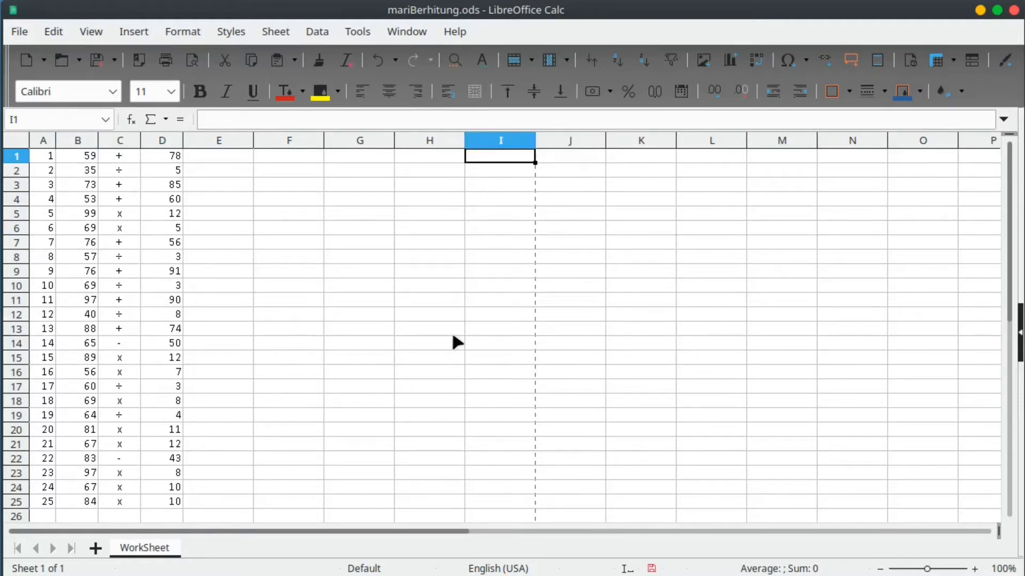
In I1, type the first branch =if(C1="+",B1+D1, of the answer formula.
text(=if)
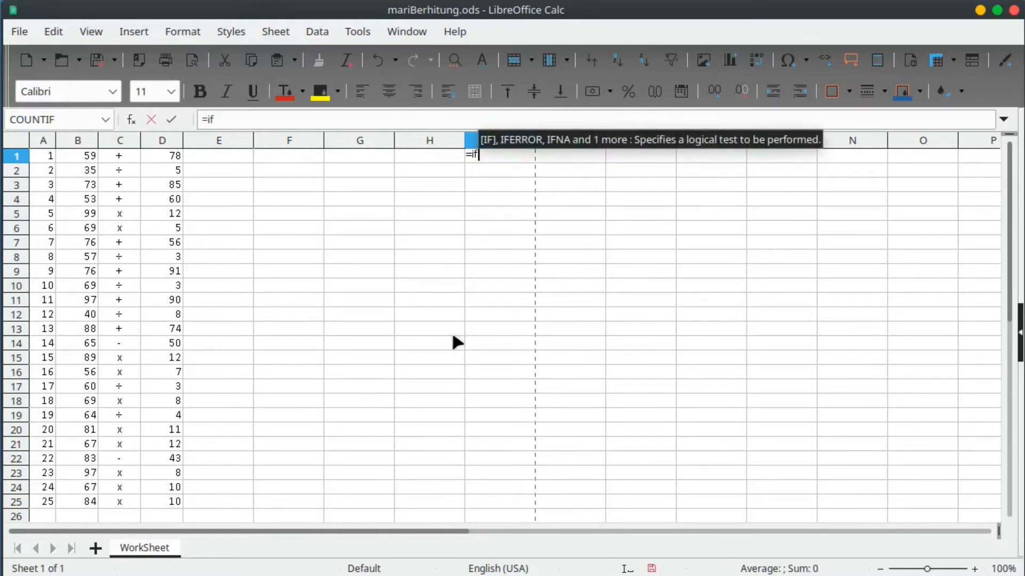
text(()
key(Left)
key(Left)
key(Left)
key(Left)
key(Left)
key(Left)
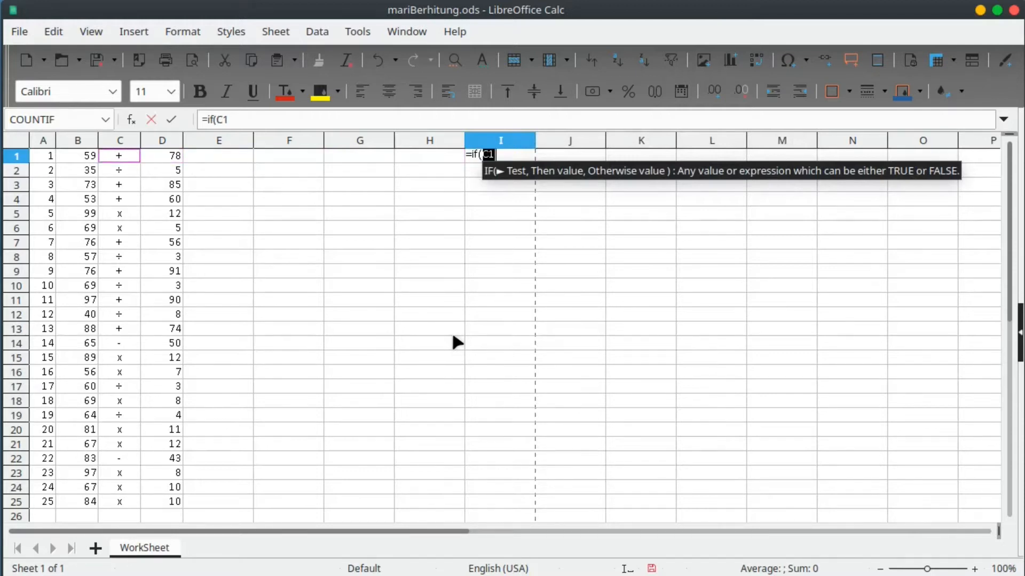
text(=")
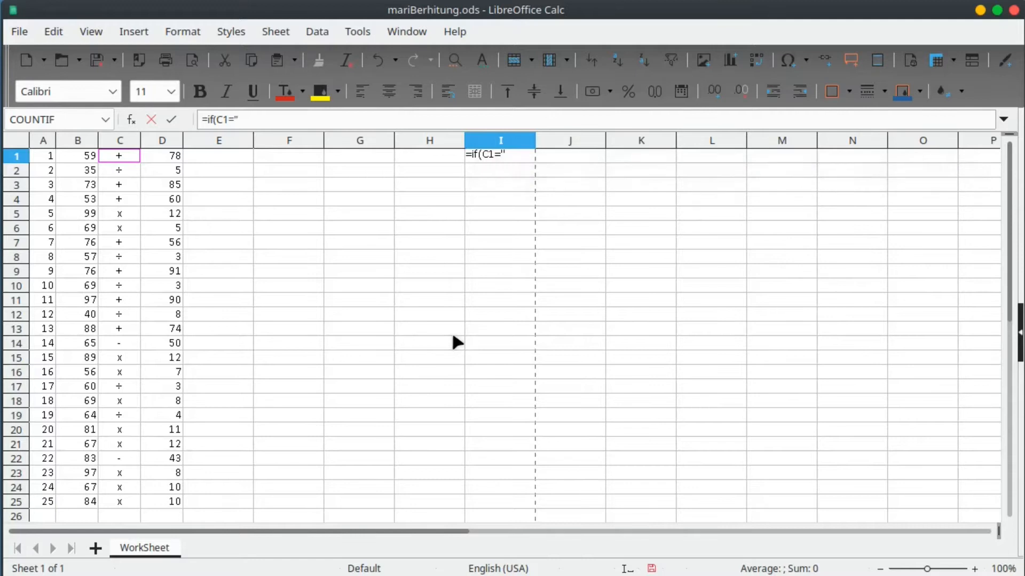
text(+")
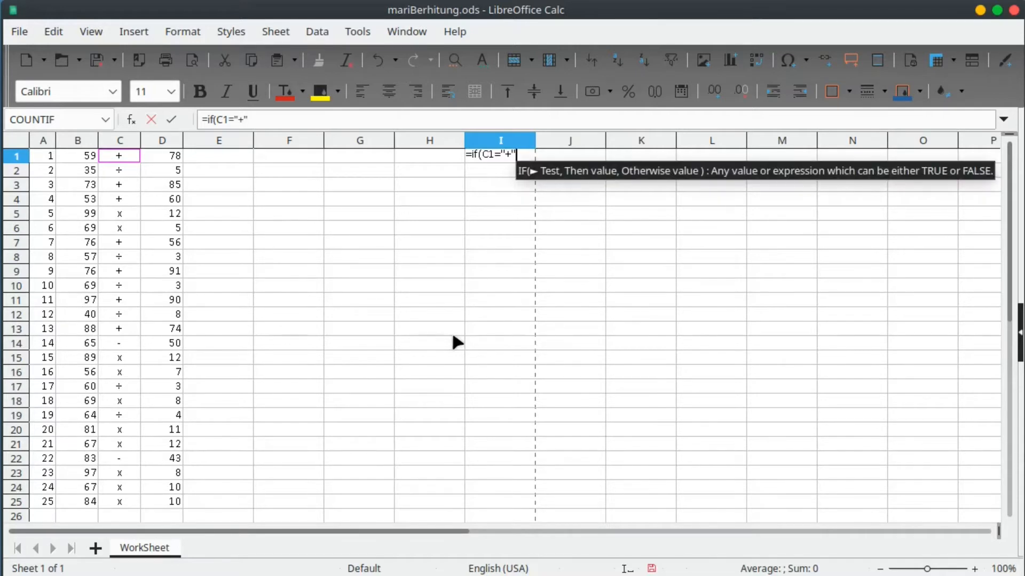
text(,)
key(Left)
key(Left)
key(Left)
key(Left)
key(Left)
key(Left)
key(Left)
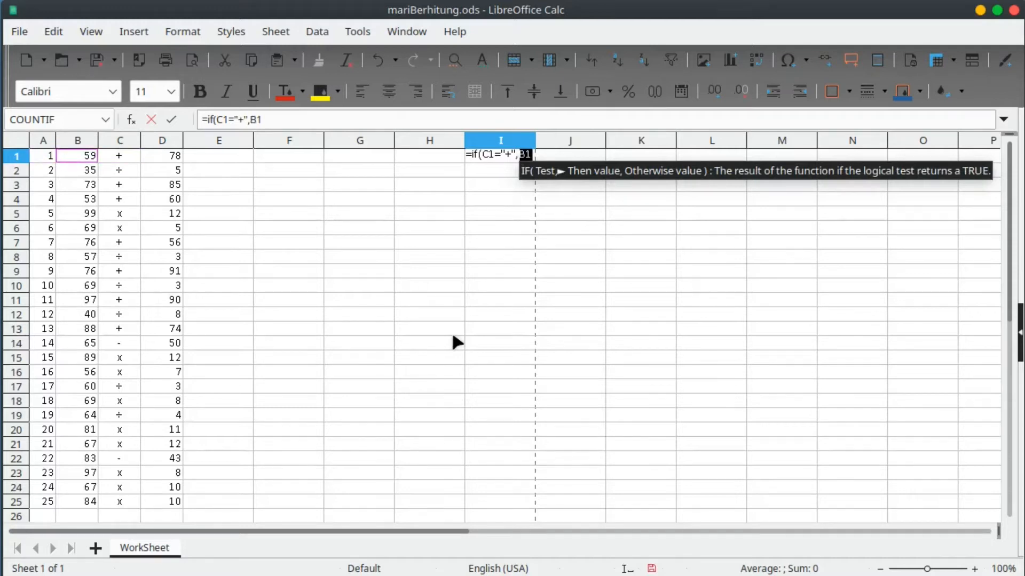
text(+)
key(Home)
key(Right)
key(Right)
key(Right)
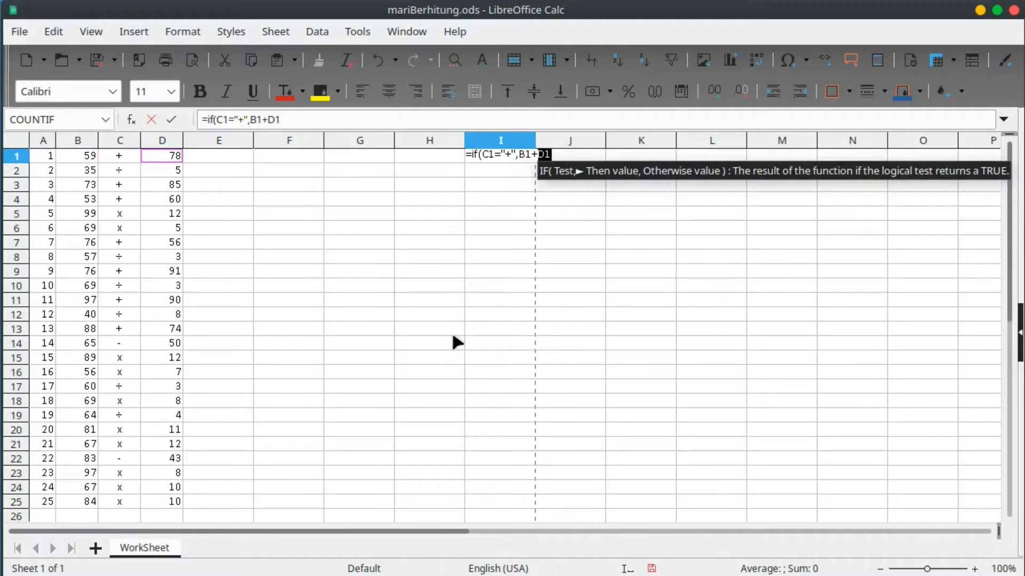
text(,)
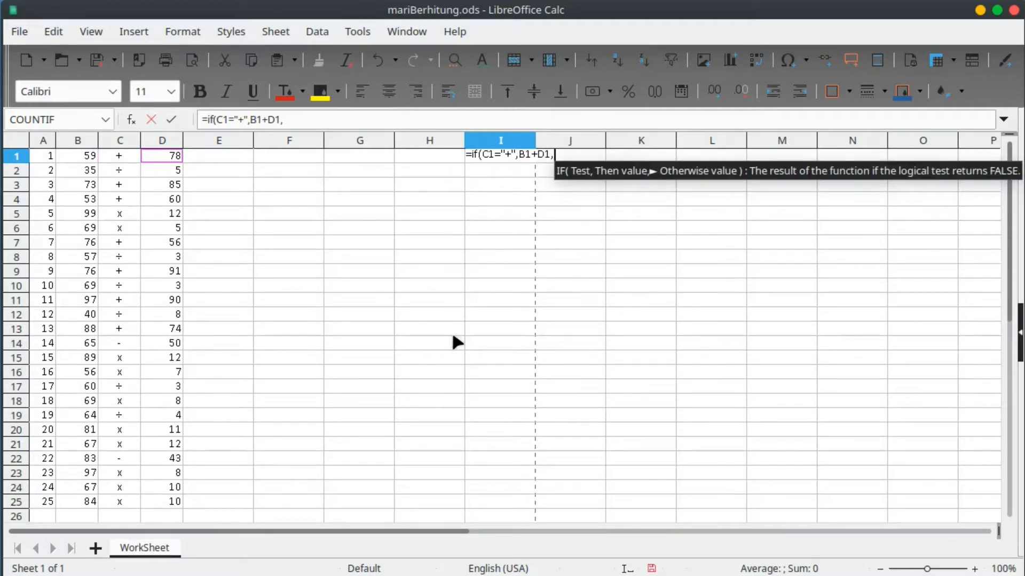
text())
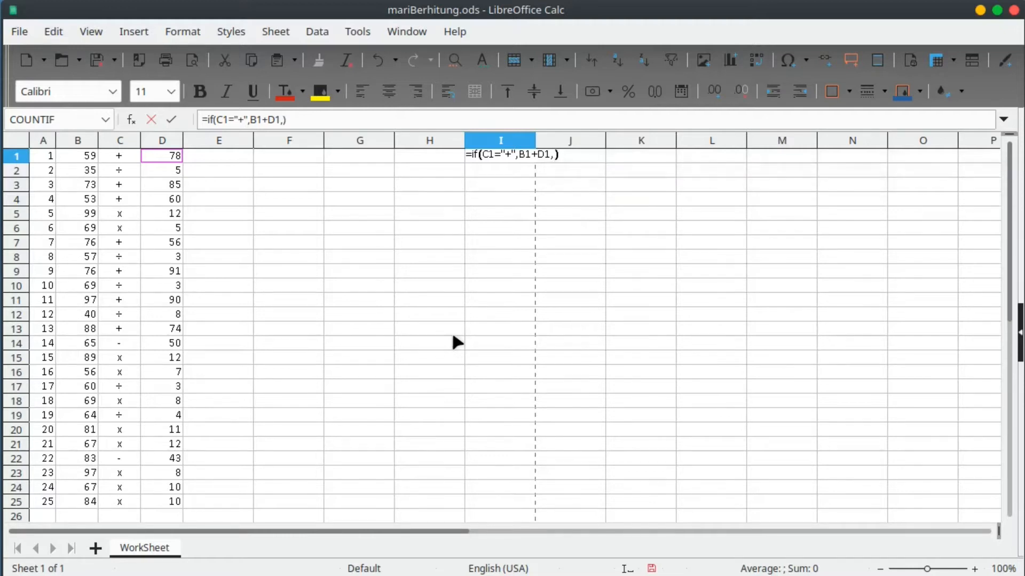
click(282, 120)
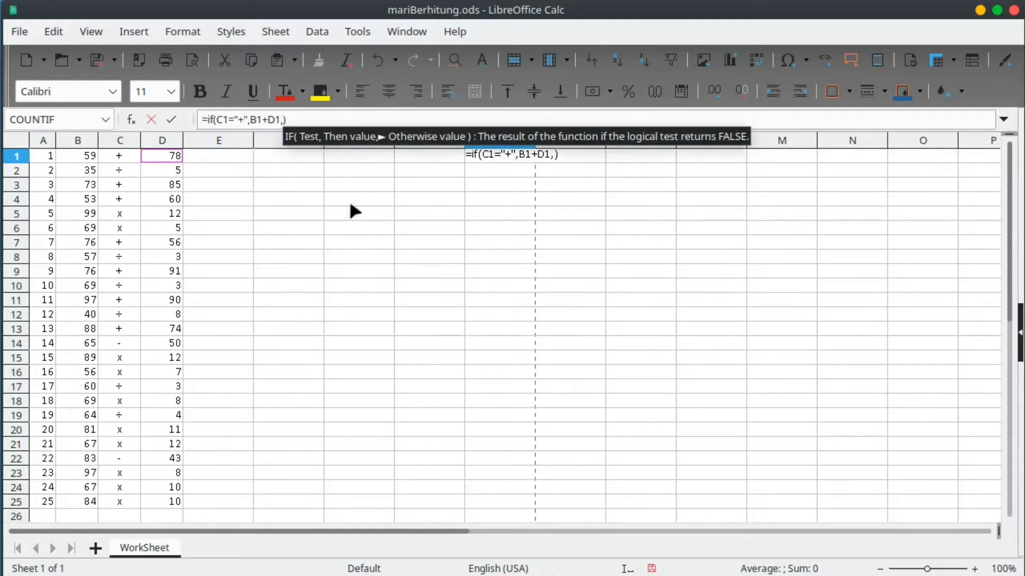
Extend I1's formula with the subtraction branch if(C1="-",B1-D1,.
text(if())
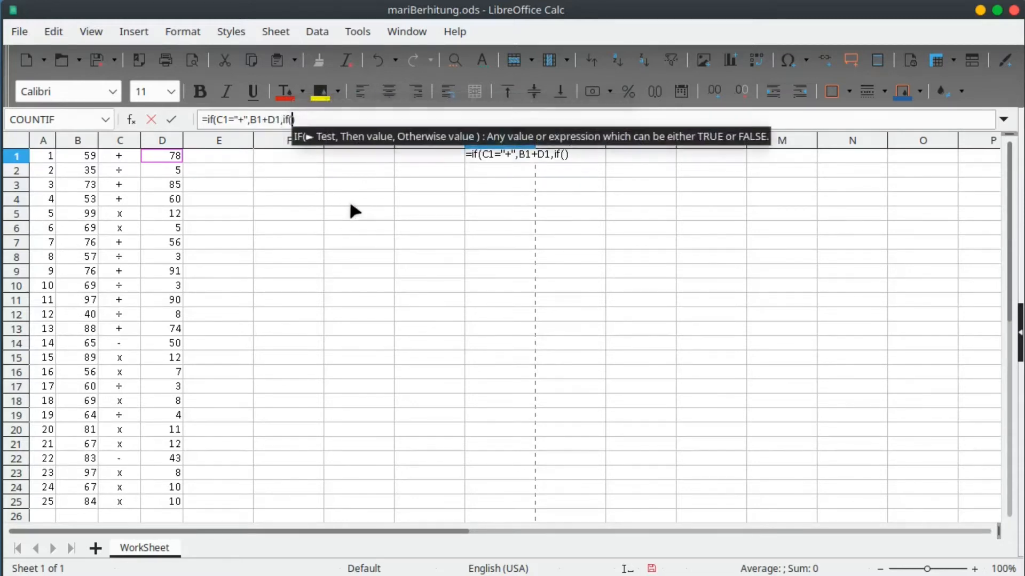
key(Left)
click(124, 153)
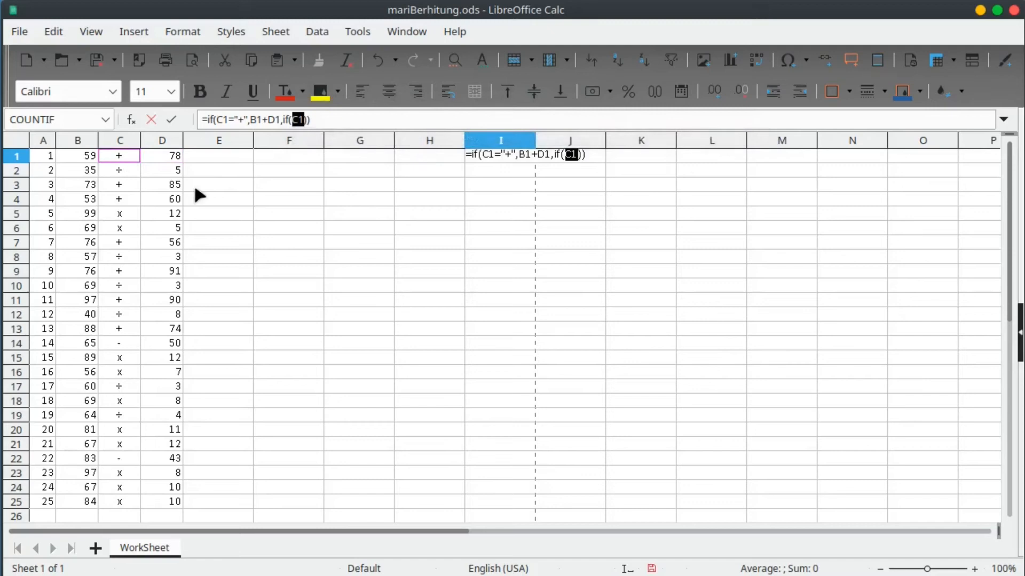
text(=")
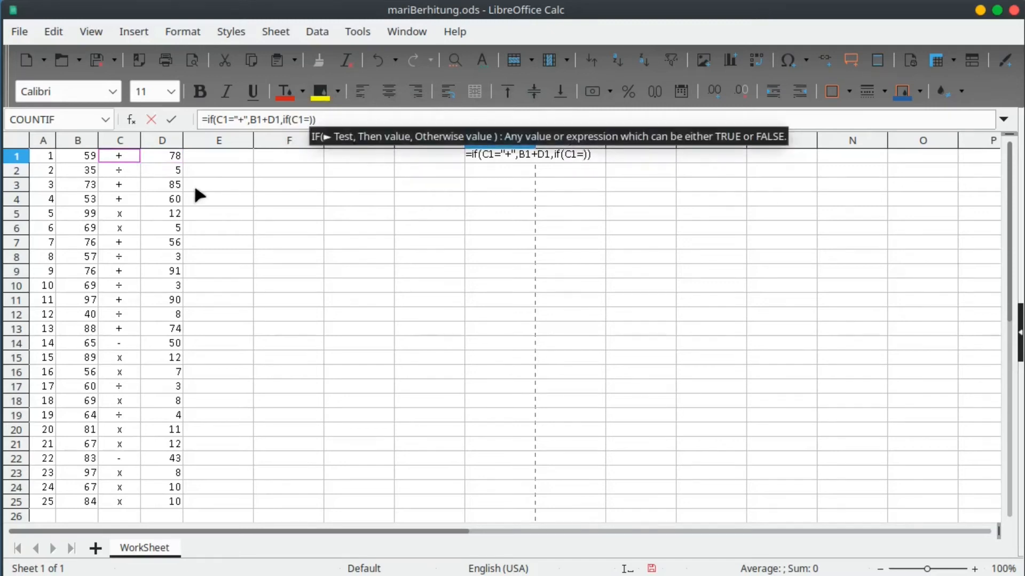
text(-")
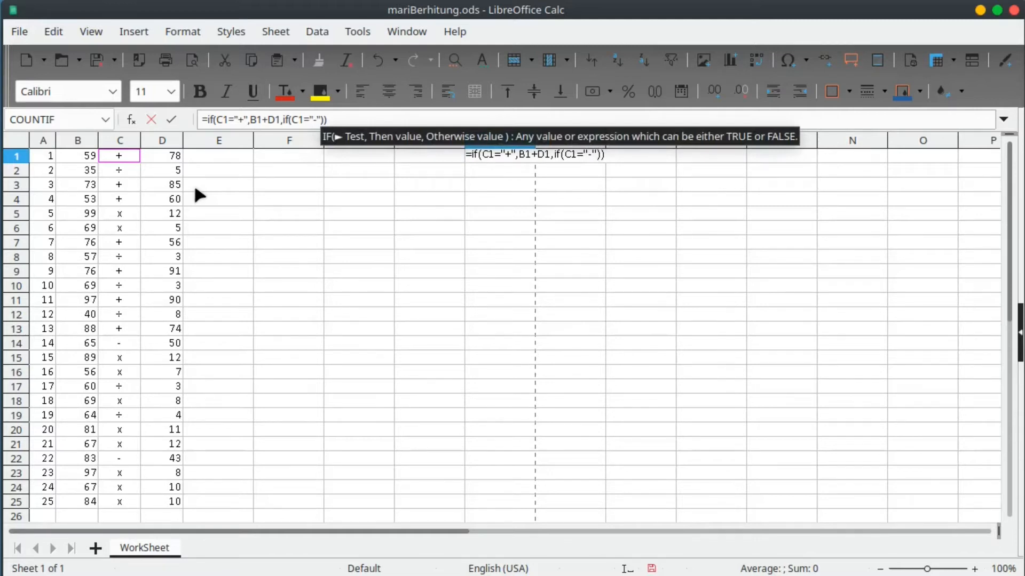
text(,)
click(85, 160)
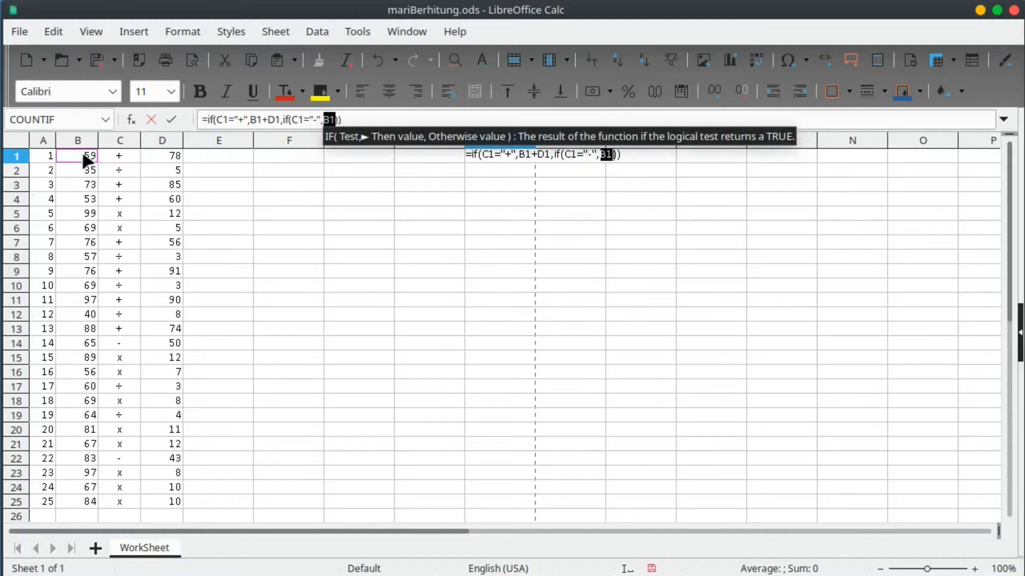
text(-)
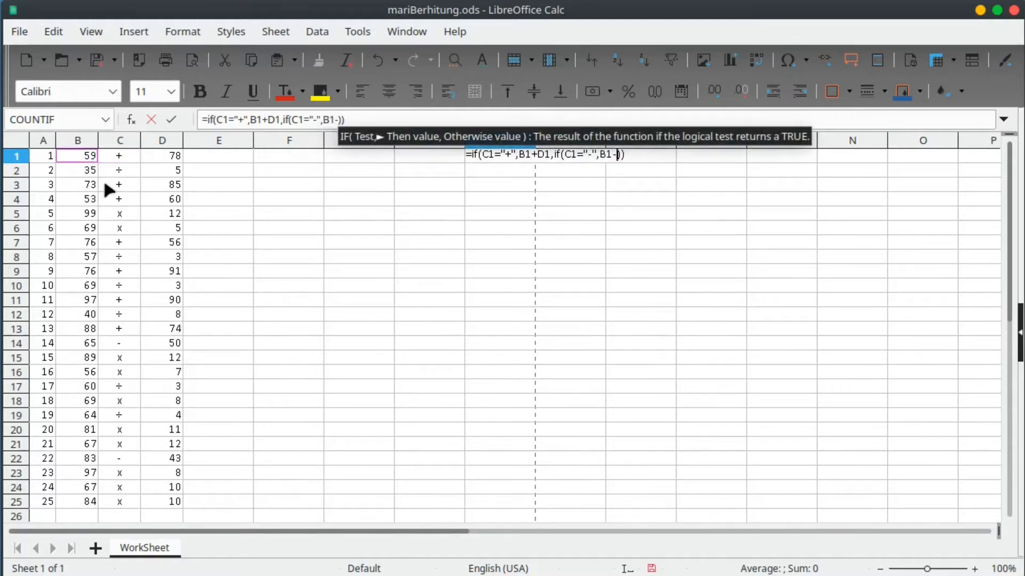
click(156, 158)
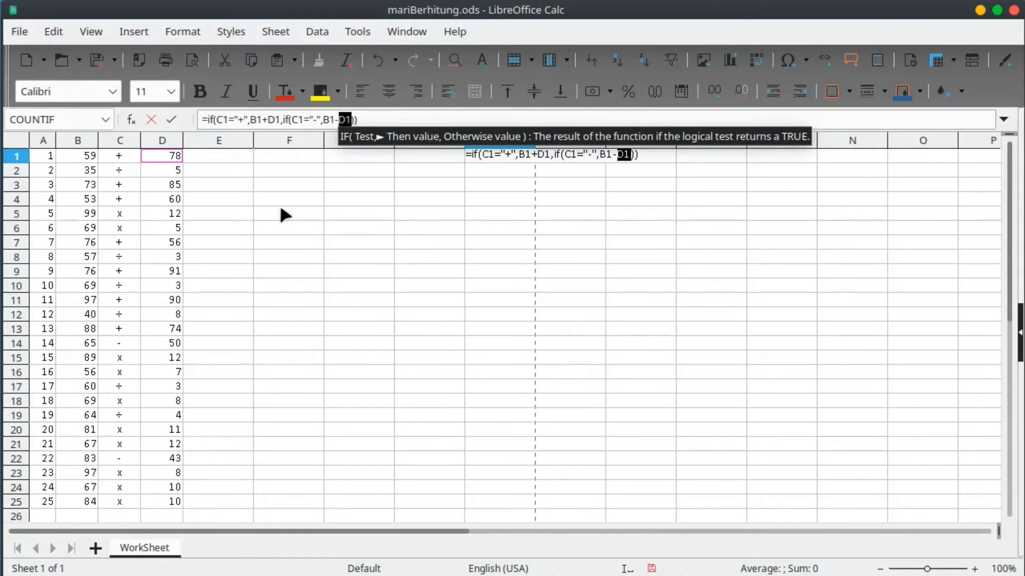
Add the multiplication branch if(C1="x",B1*D1,1) and confirm I1, showing 137.
text(,)
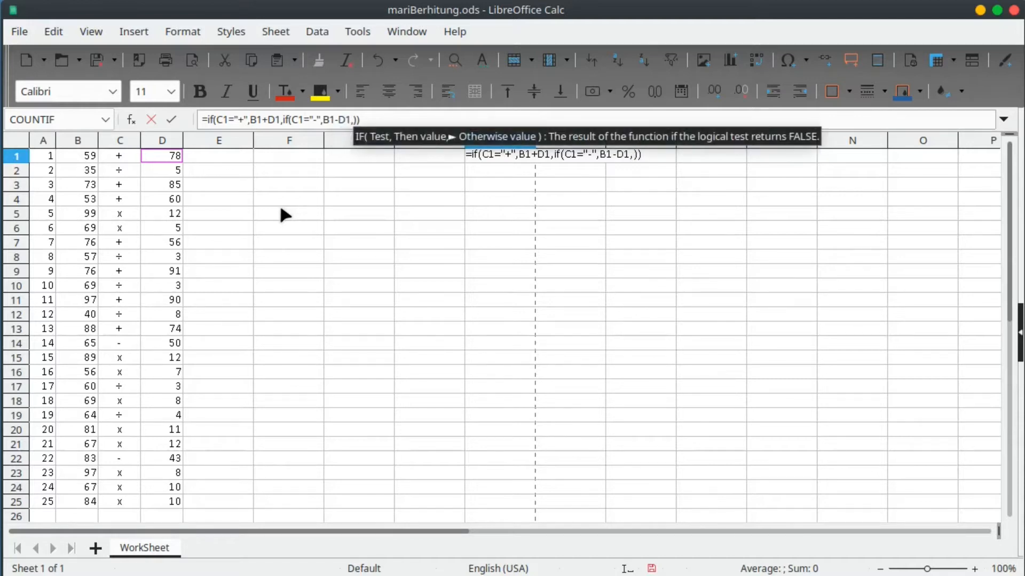
text(if())
key(Left)
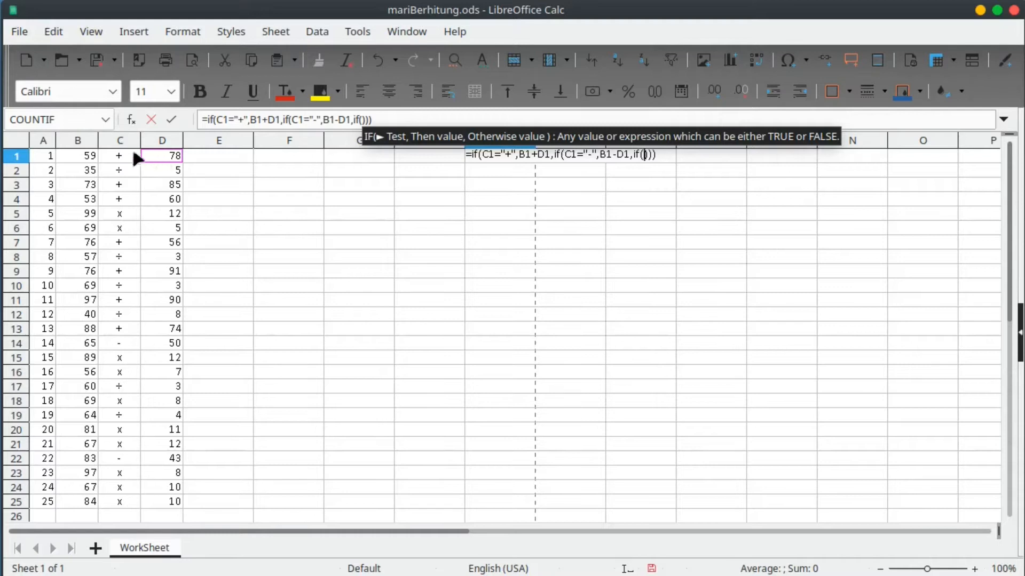
click(121, 156)
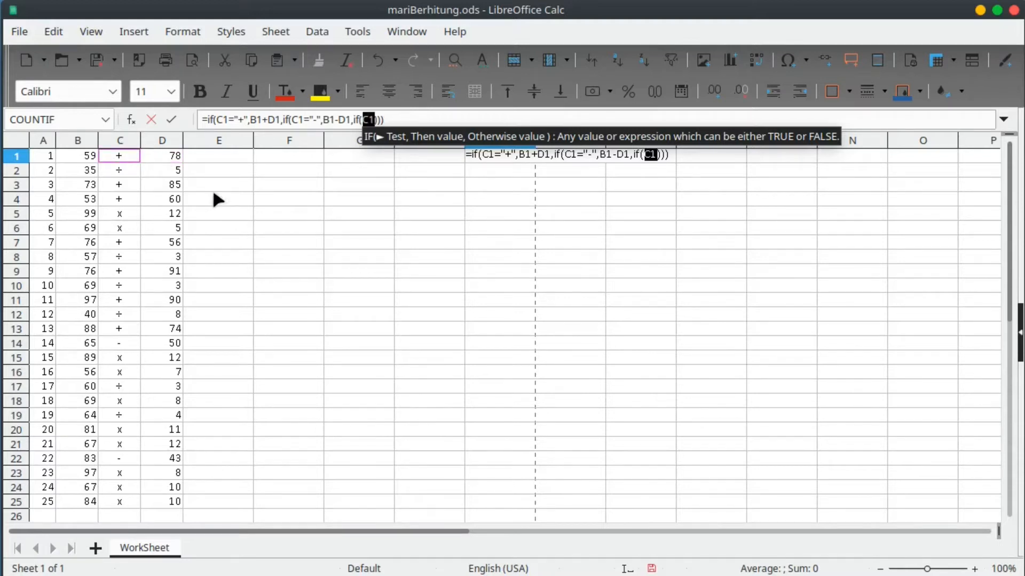
text(="x",)
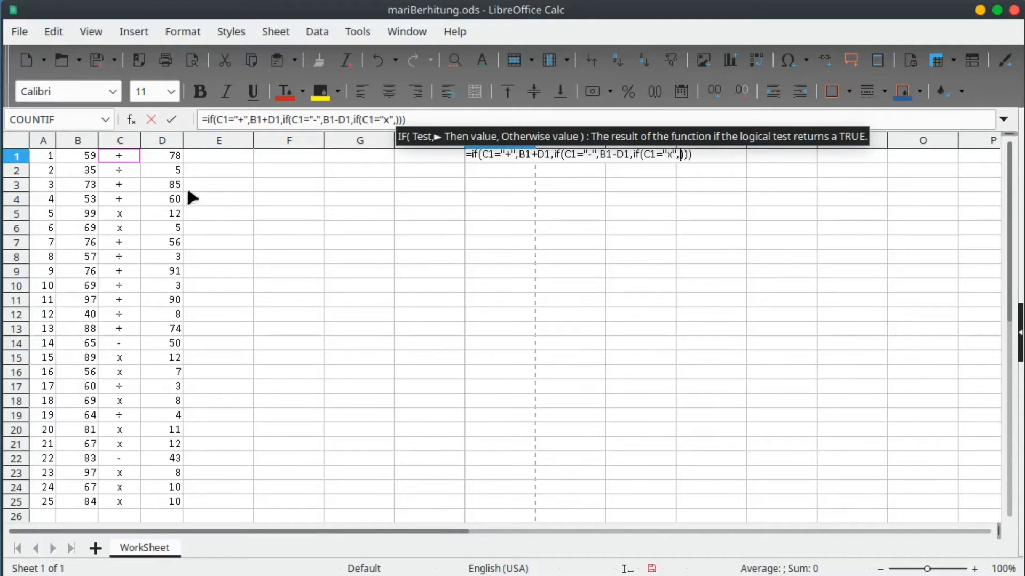
click(76, 156)
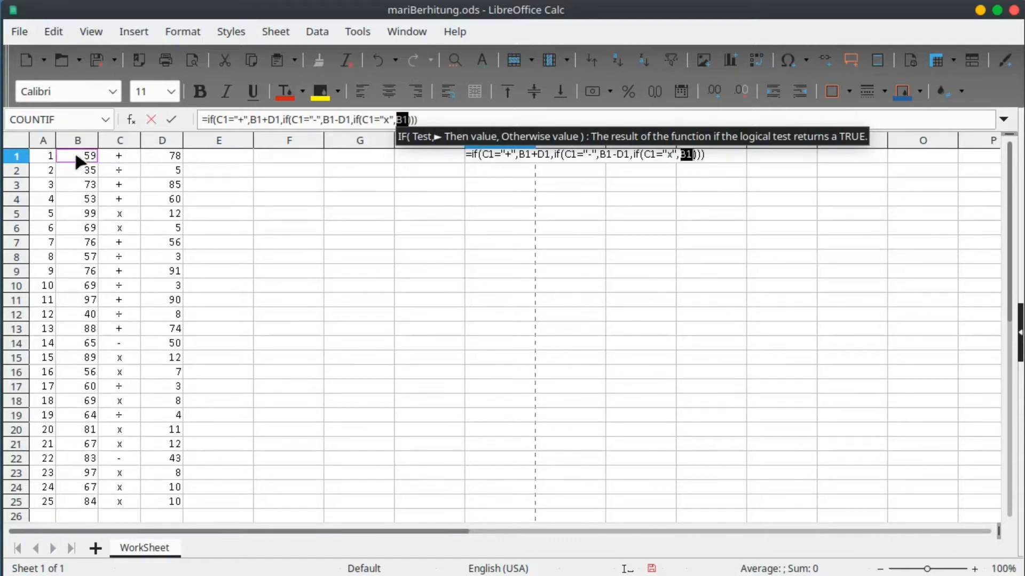
text(*)
click(171, 157)
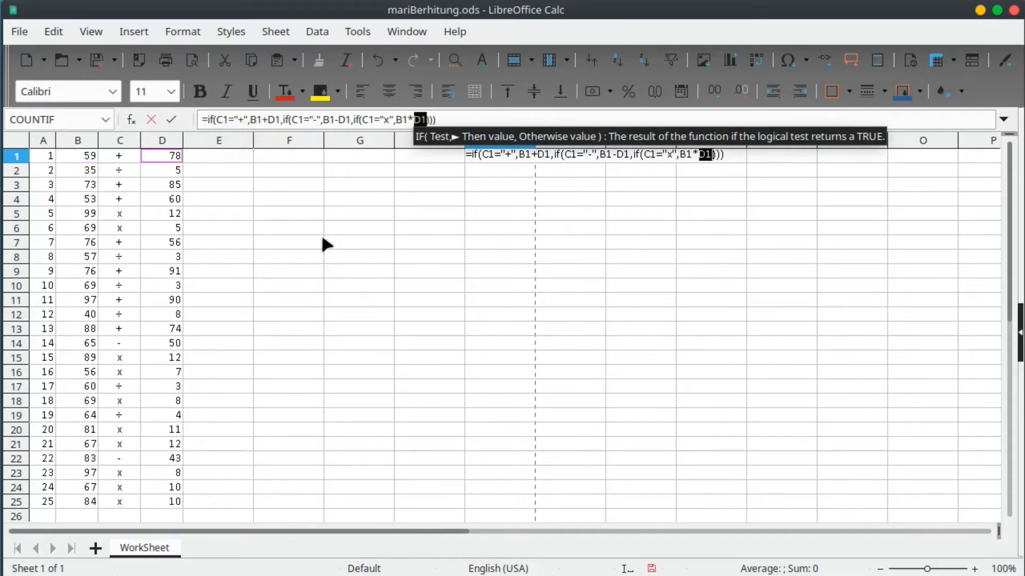
text(,)
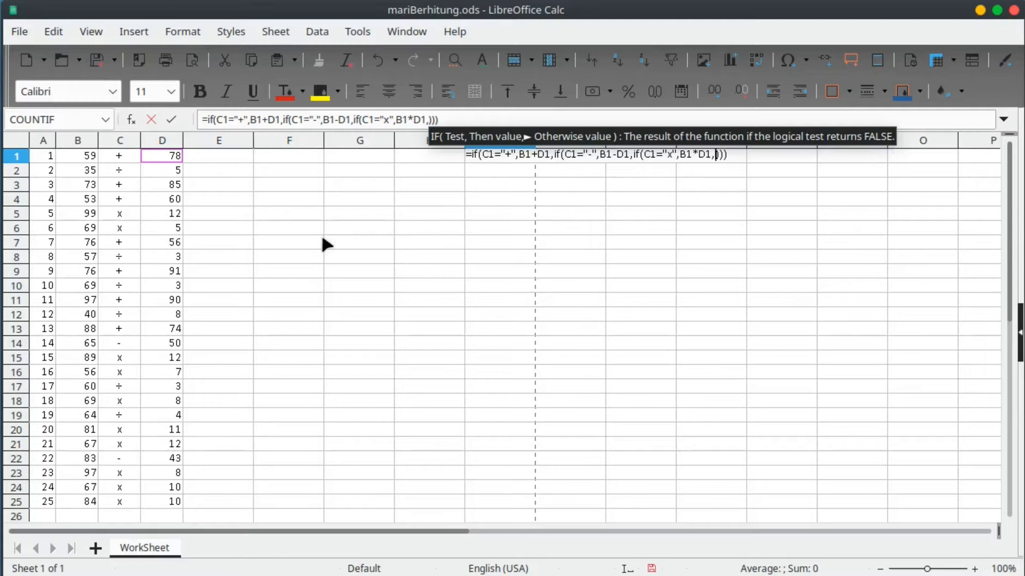
text(1)
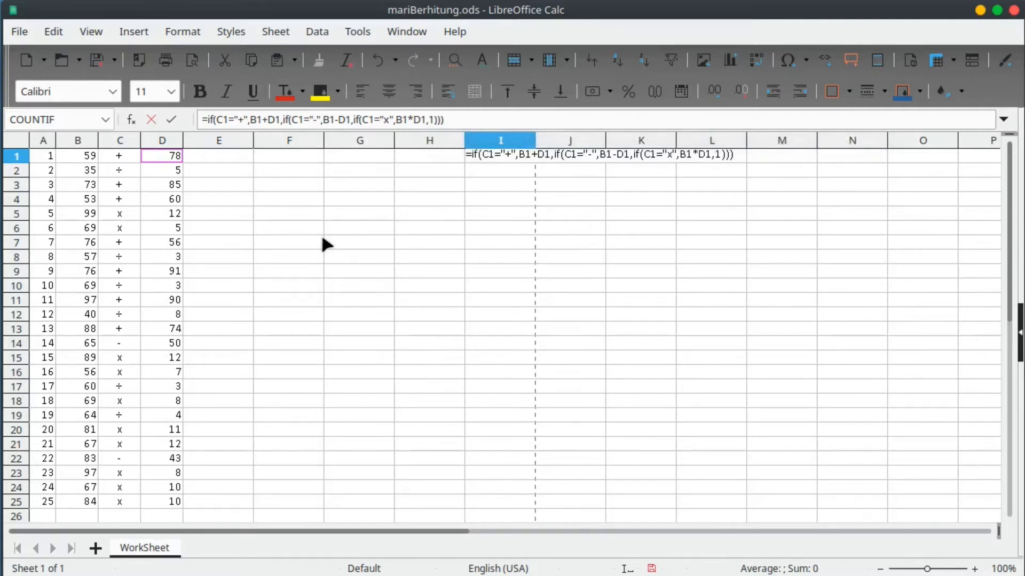
key(Return)
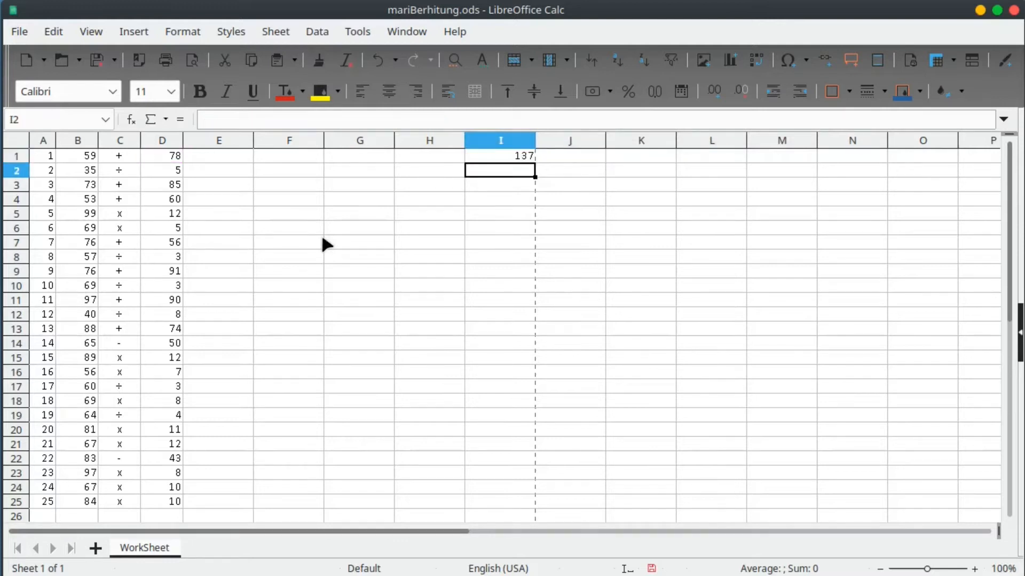
Check the ÷ sign in C2, then remove the fallback value 1 from I1's formula.
click(120, 171)
click(214, 120)
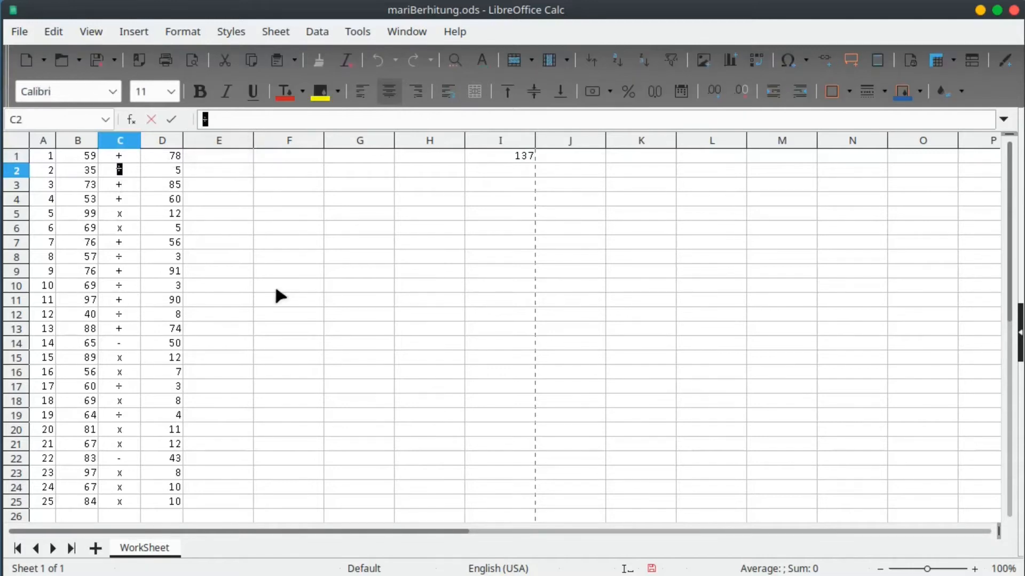
key(Escape)
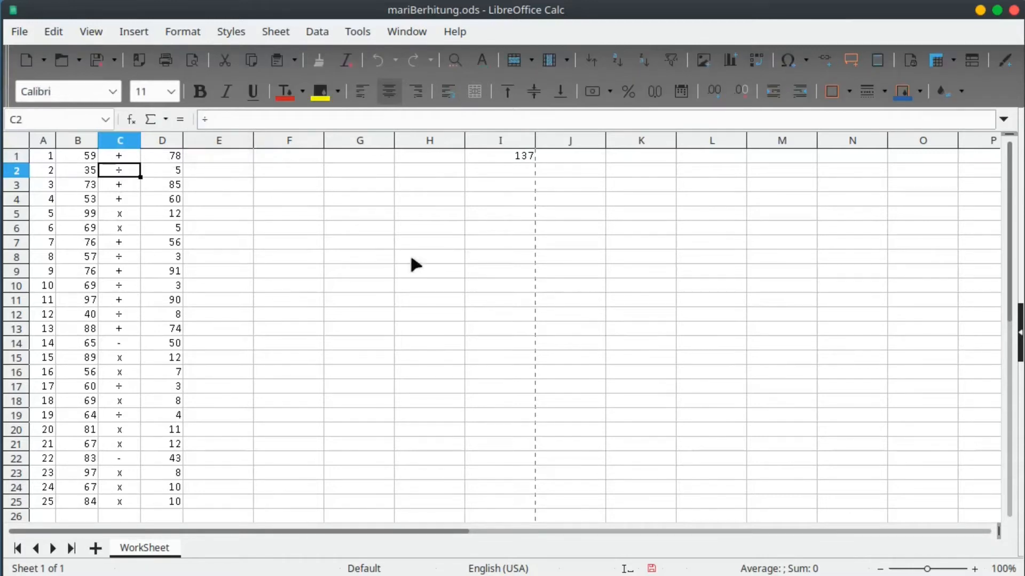
click(502, 155)
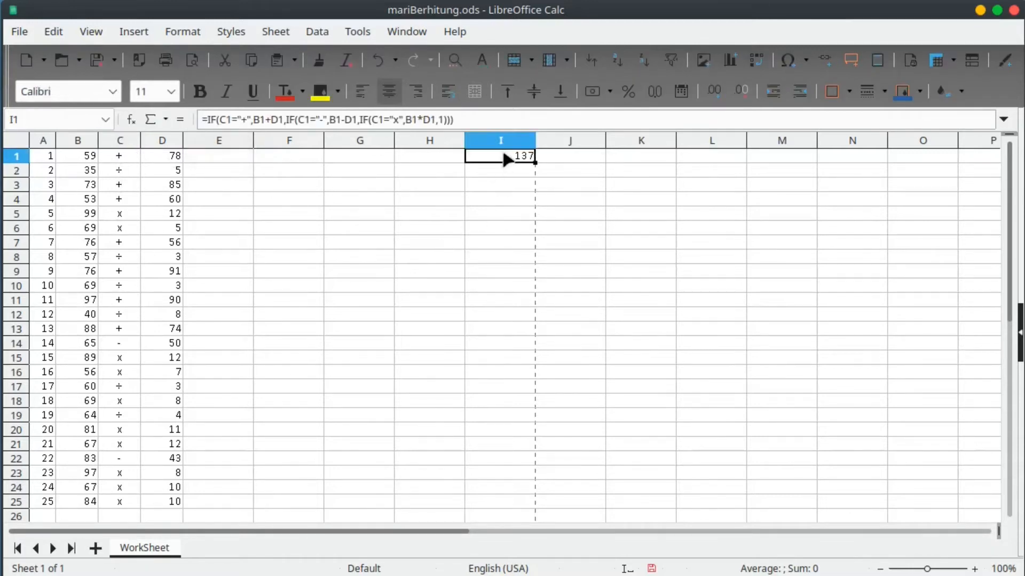
click(445, 119)
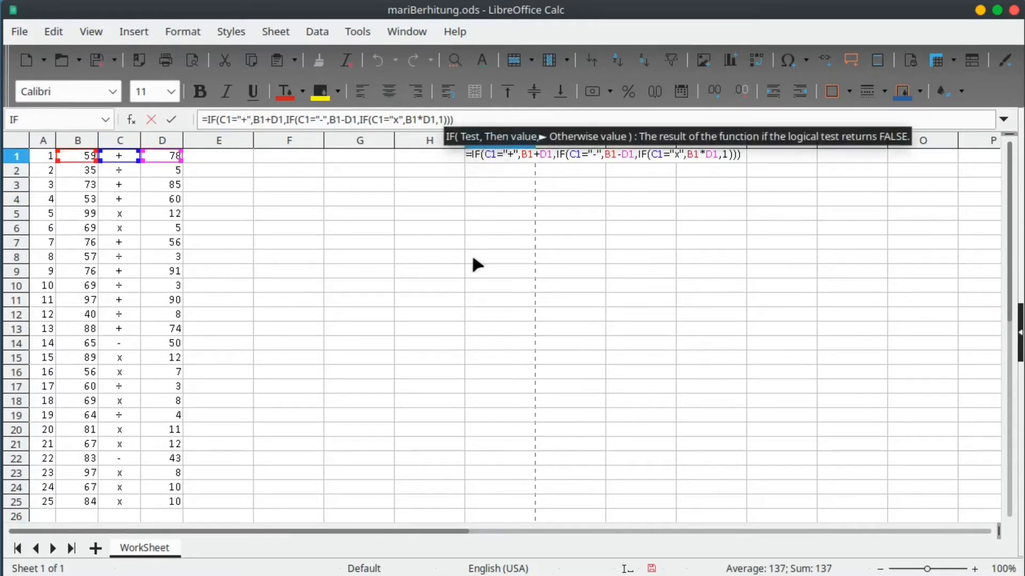
key(BackSpace)
Add the branch if(C1="÷",B1/D1,"Err. Opr") to I1 and confirm the formula.
text(if()
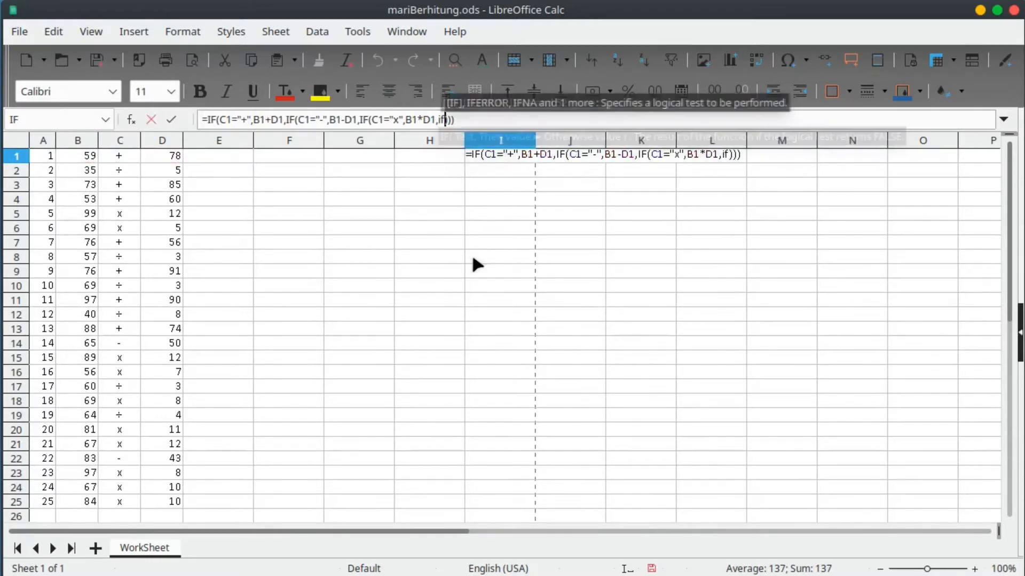
key(Left)
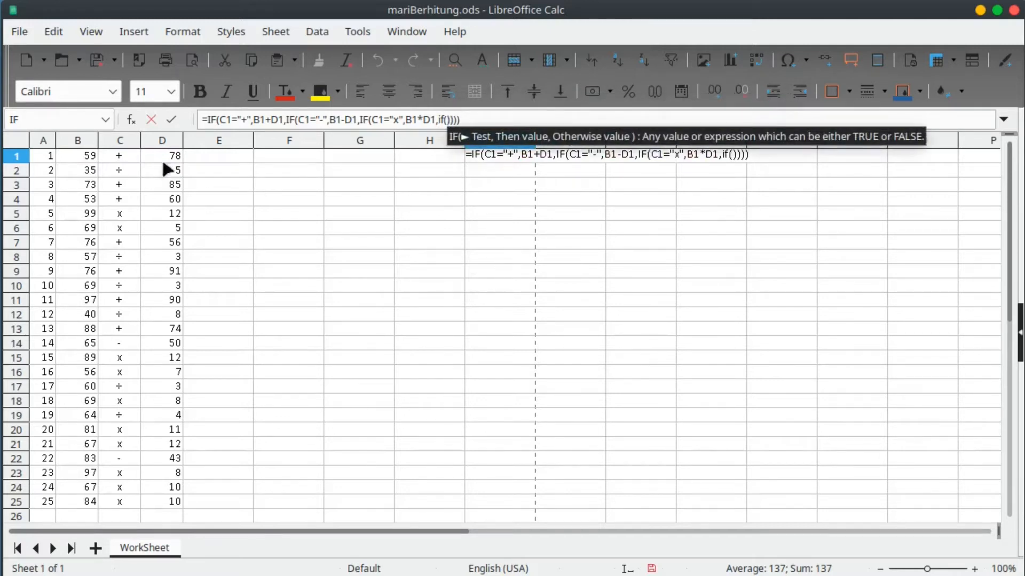
click(126, 155)
text(="÷)
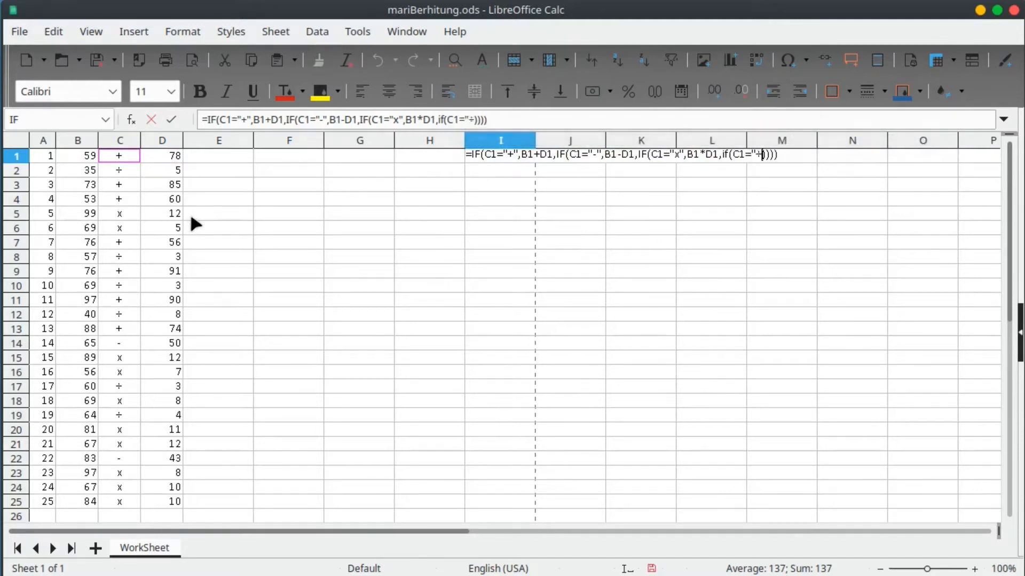
text(")
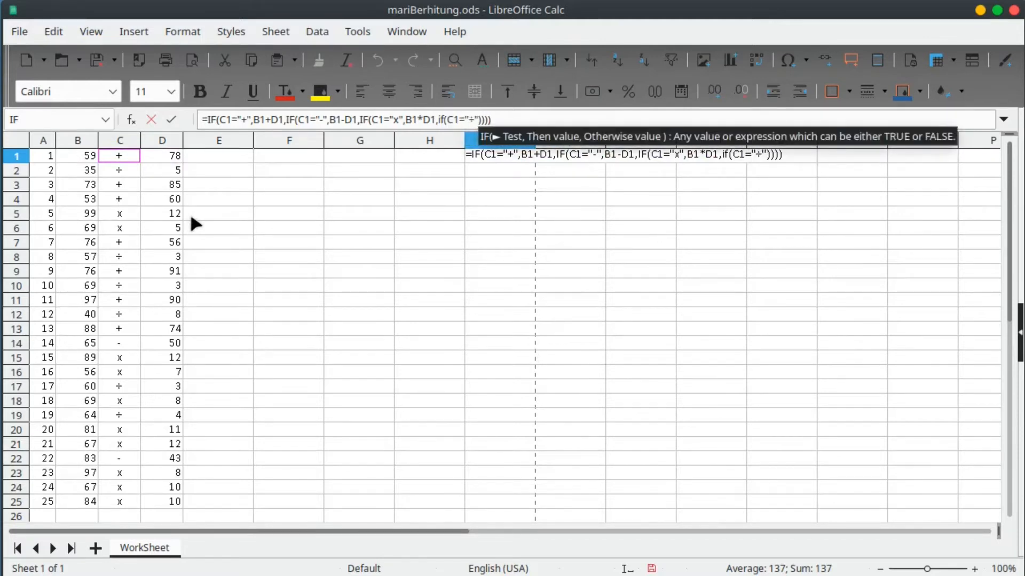
text(,)
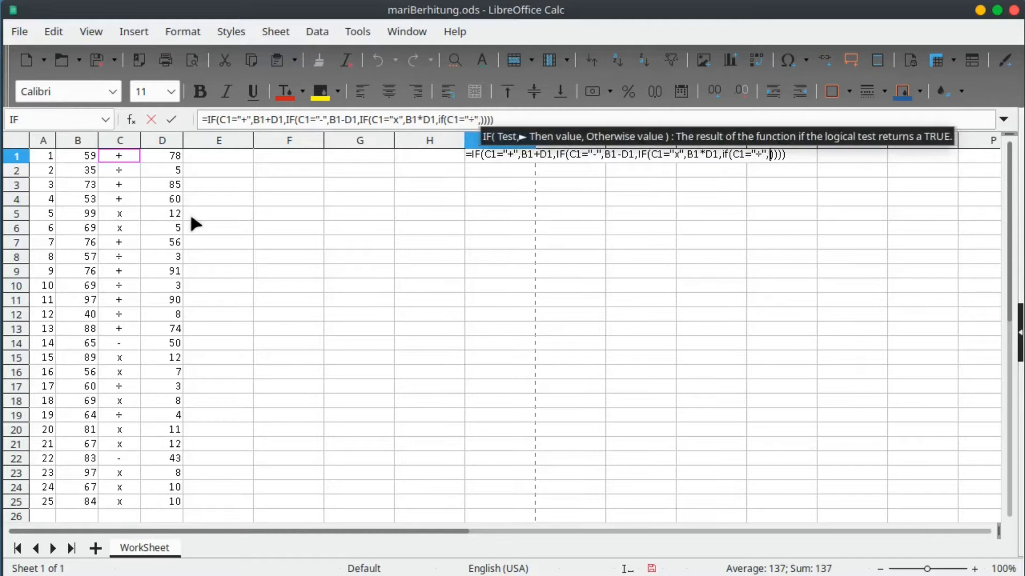
click(83, 156)
text(/)
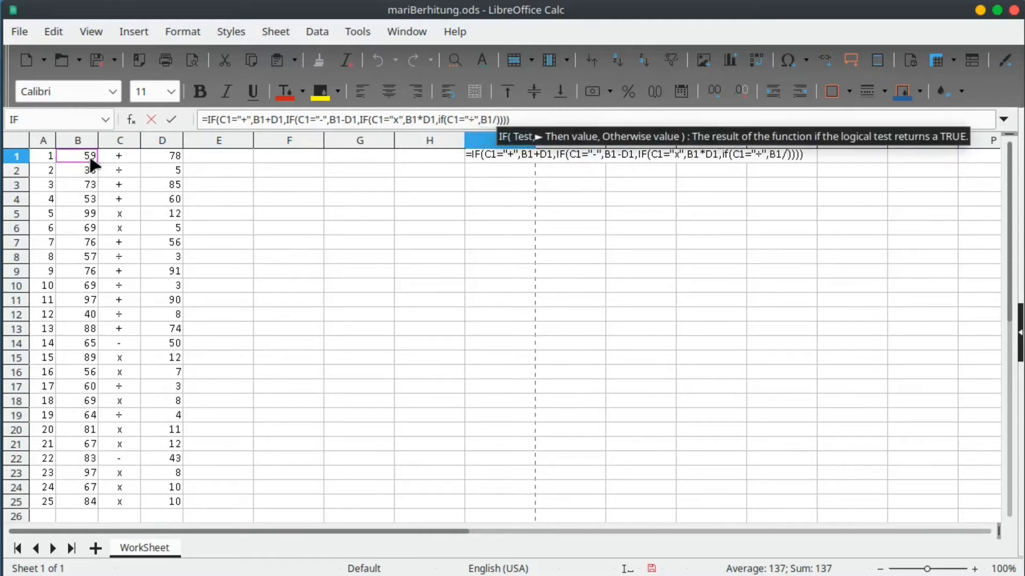
click(160, 160)
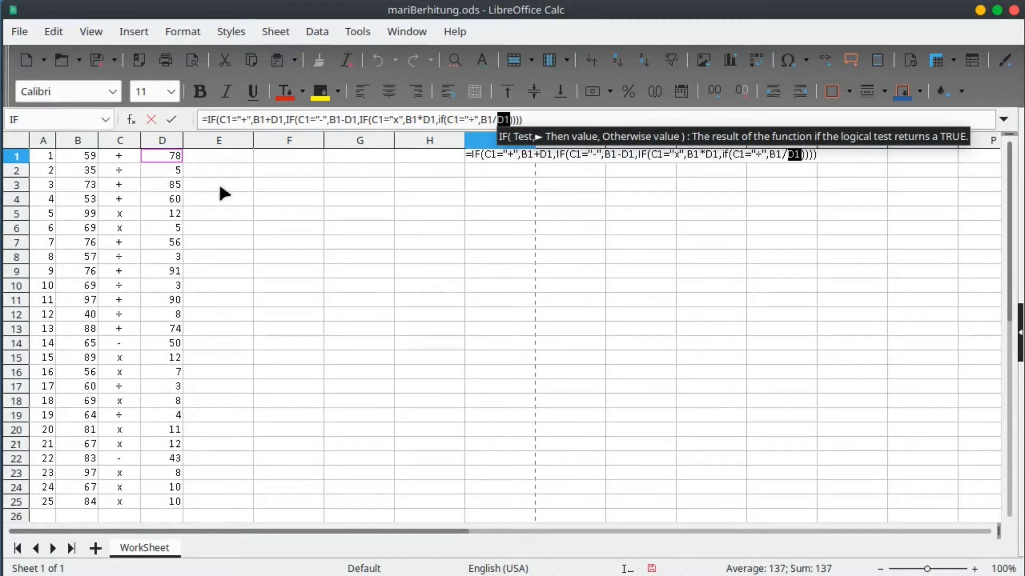
key(Right)
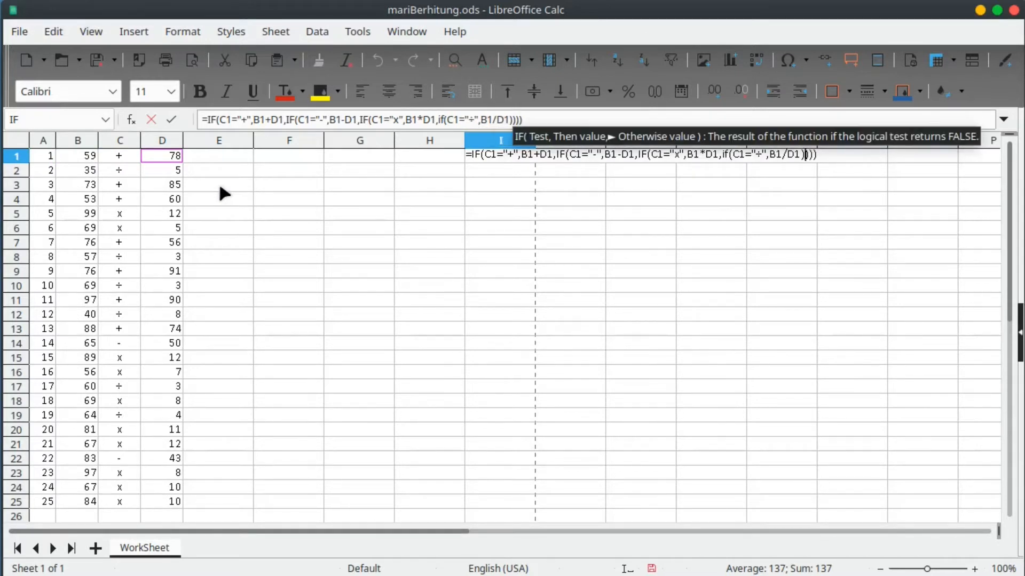
key(Left)
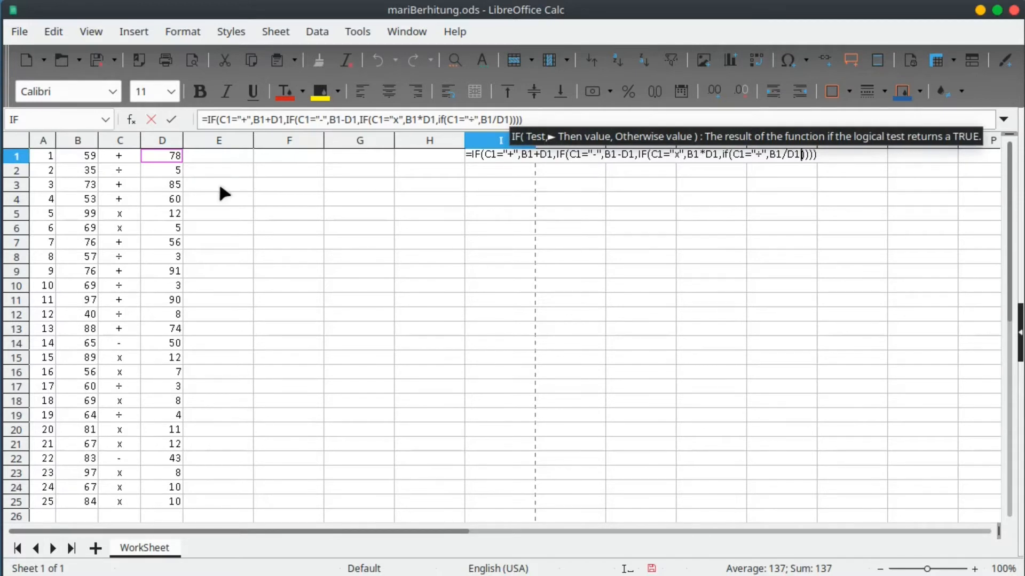
text(,)
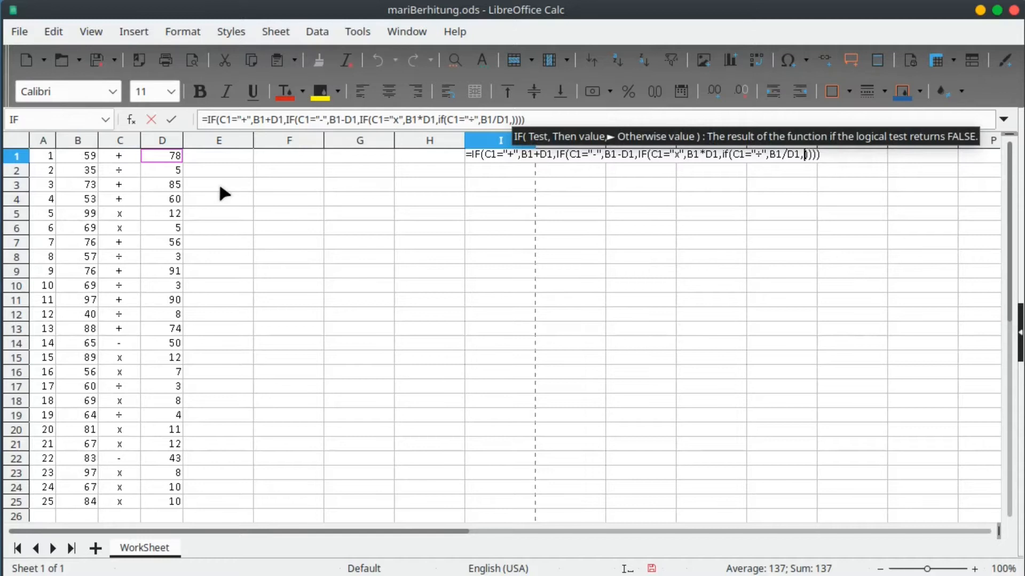
text("")
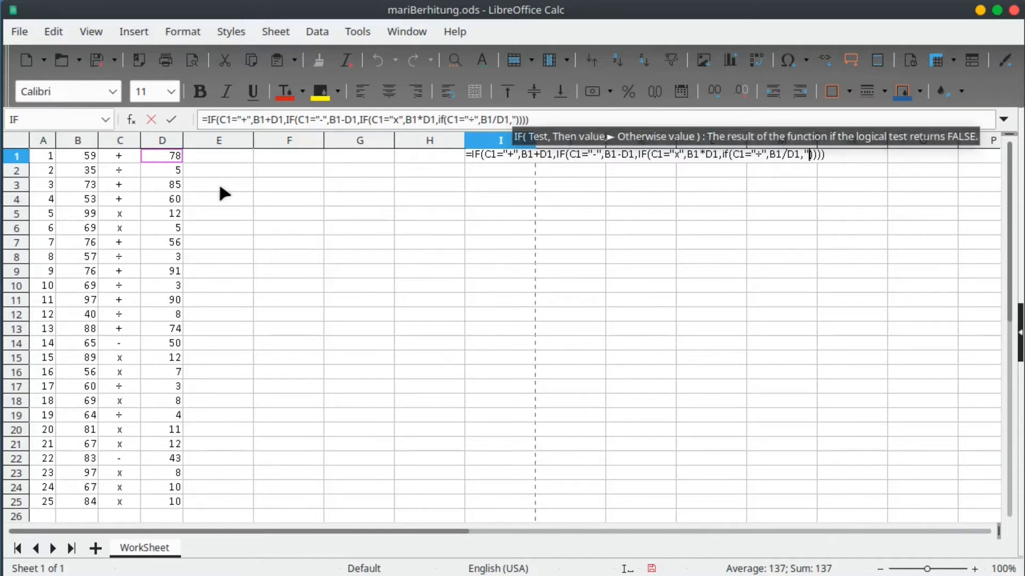
text(Err)
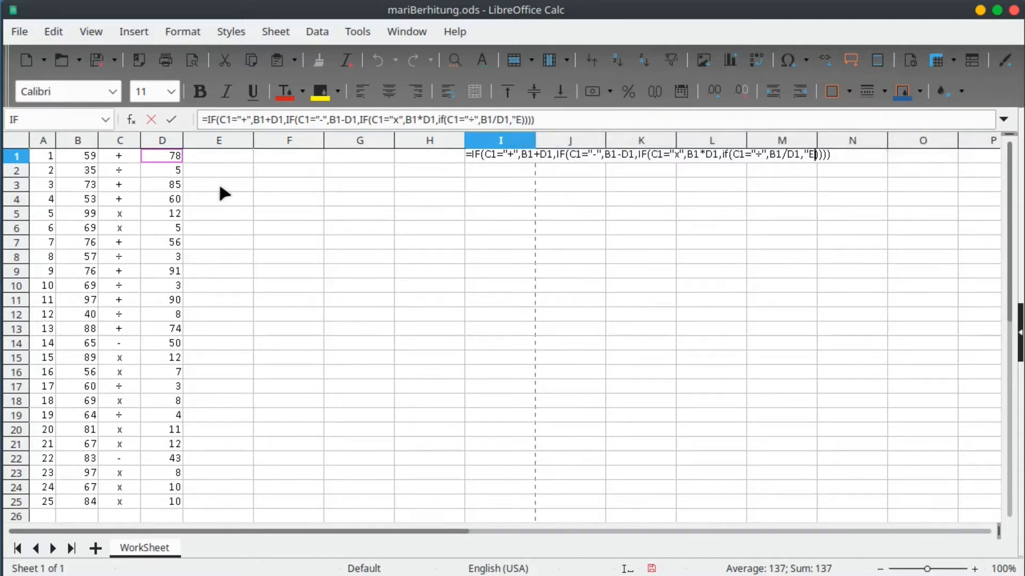
text(.)
text( Opr)
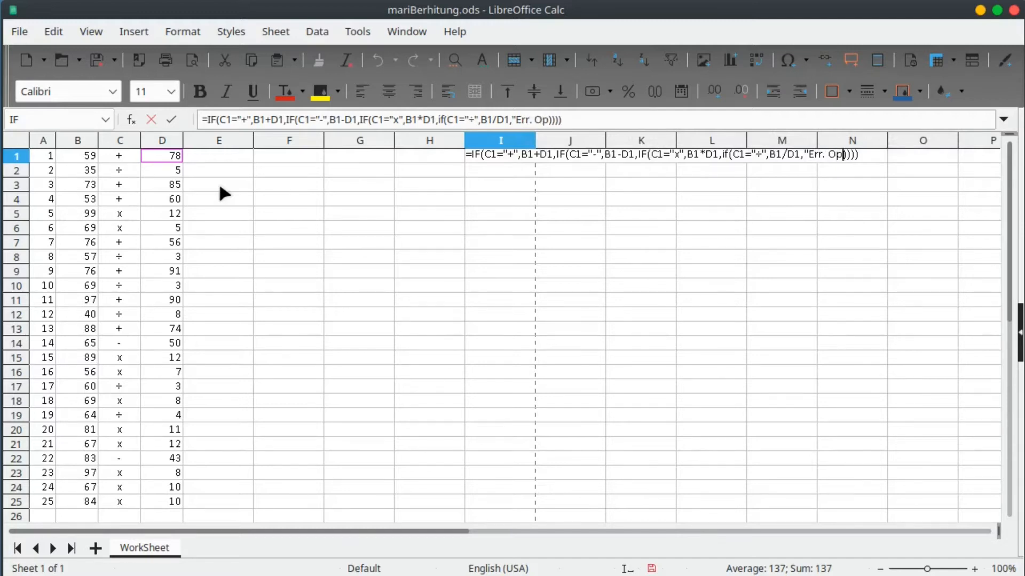
text(")
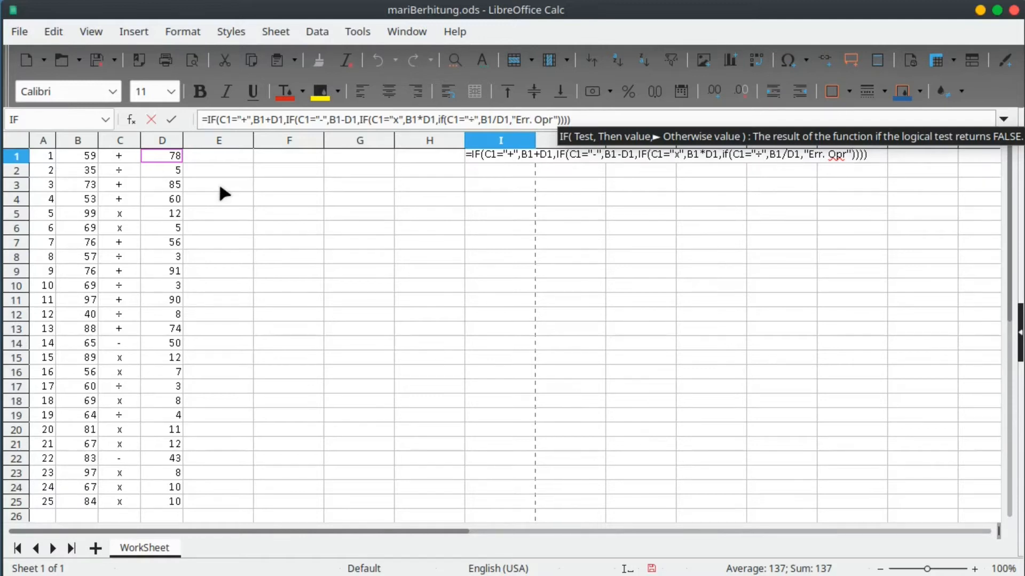
key(Return)
click(126, 159)
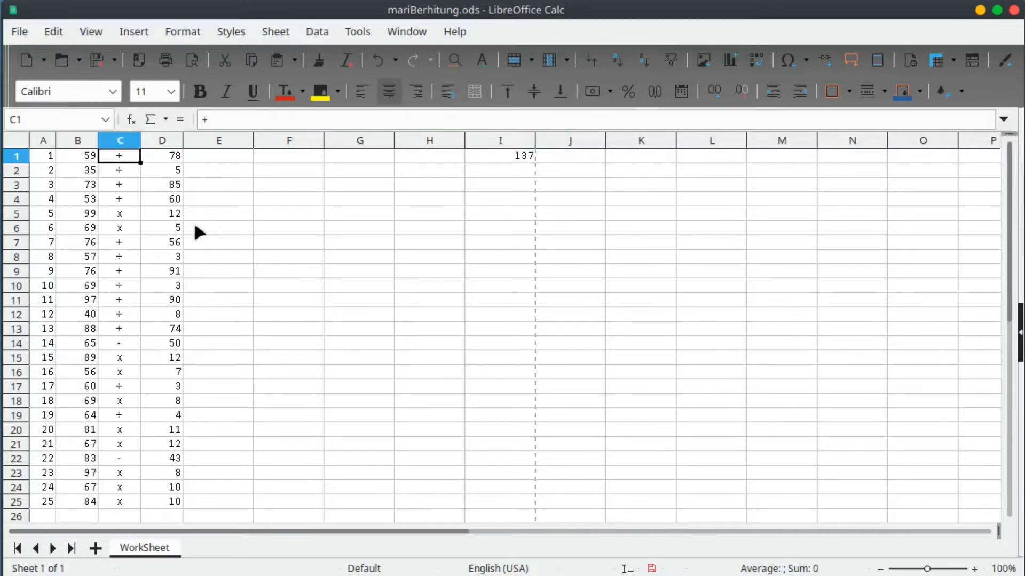
Enter * in C1 to confirm it yields Err. Opr, then undo the change.
text(*)
key(Return)
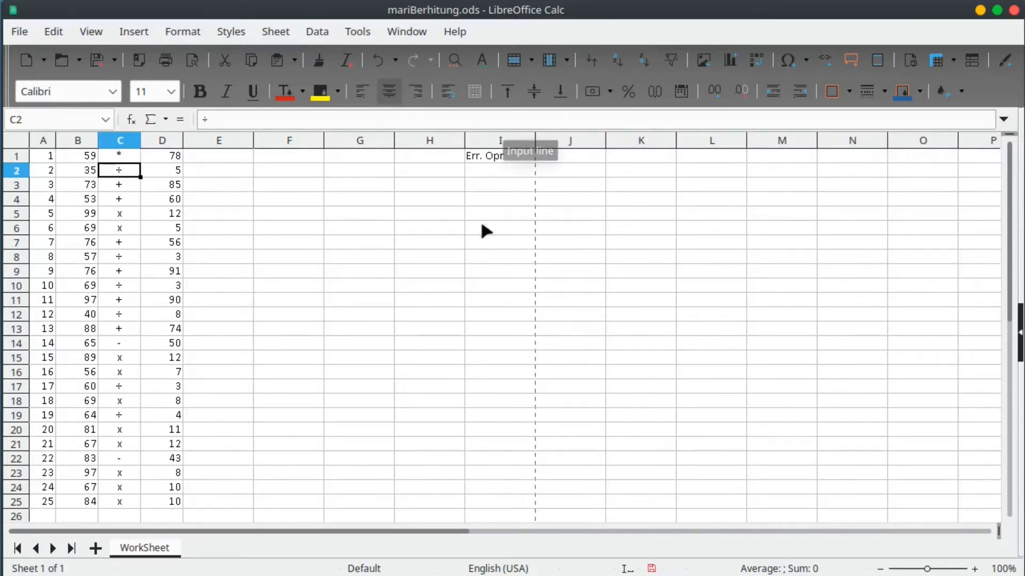
key(ctrl+z)
Fill I1's formula down to I25 to compute all 25 answers.
click(503, 155)
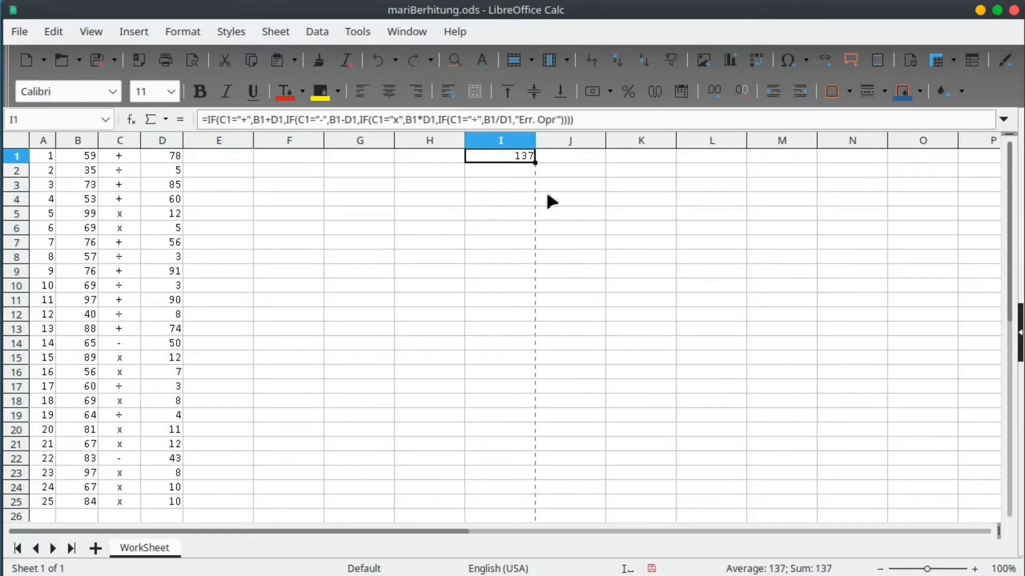
drag(535, 163, 531, 506)
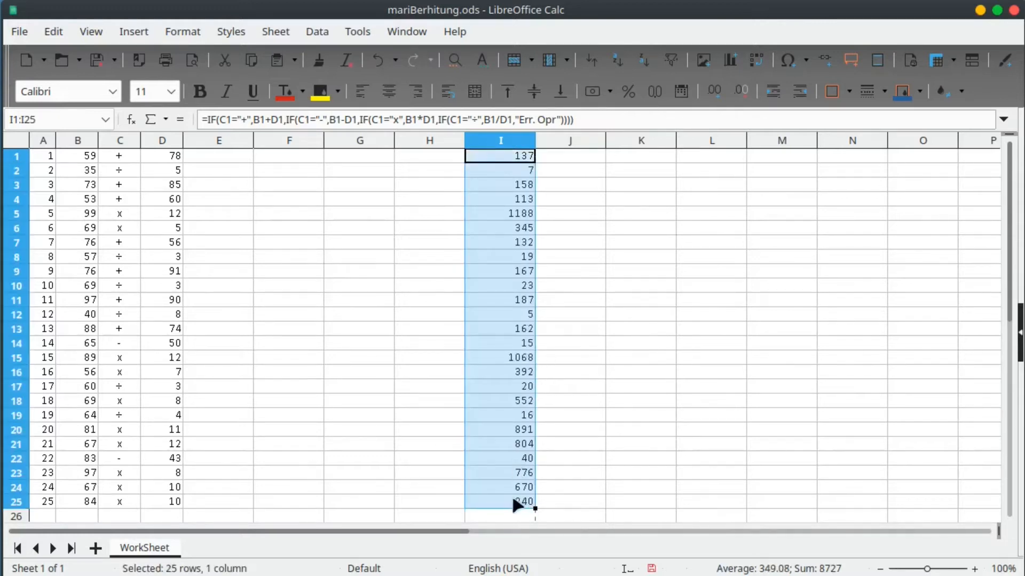
click(513, 500)
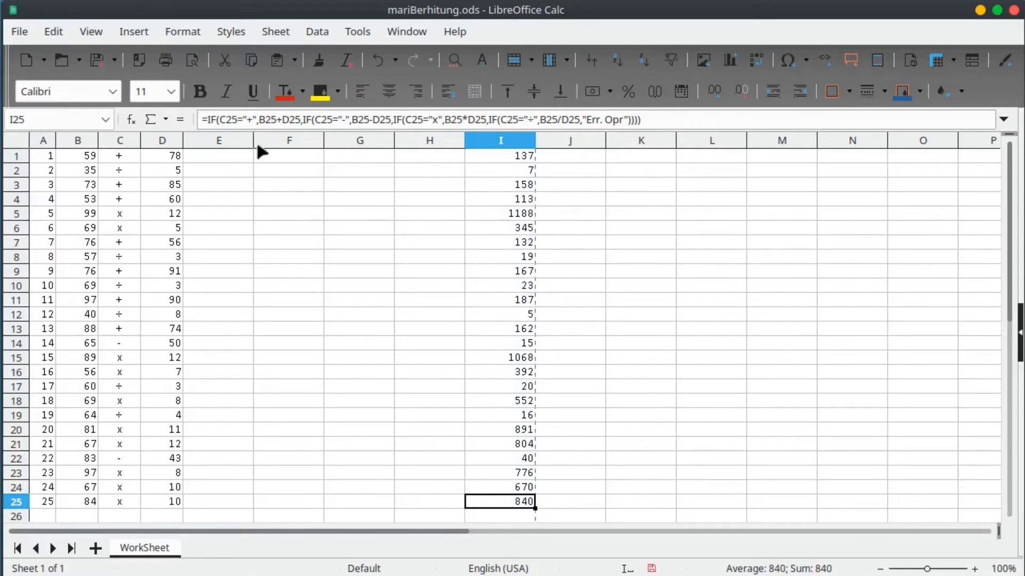
Fill E1:E25 with centred equals signs and narrow column E.
click(205, 156)
text(=)
key(Return)
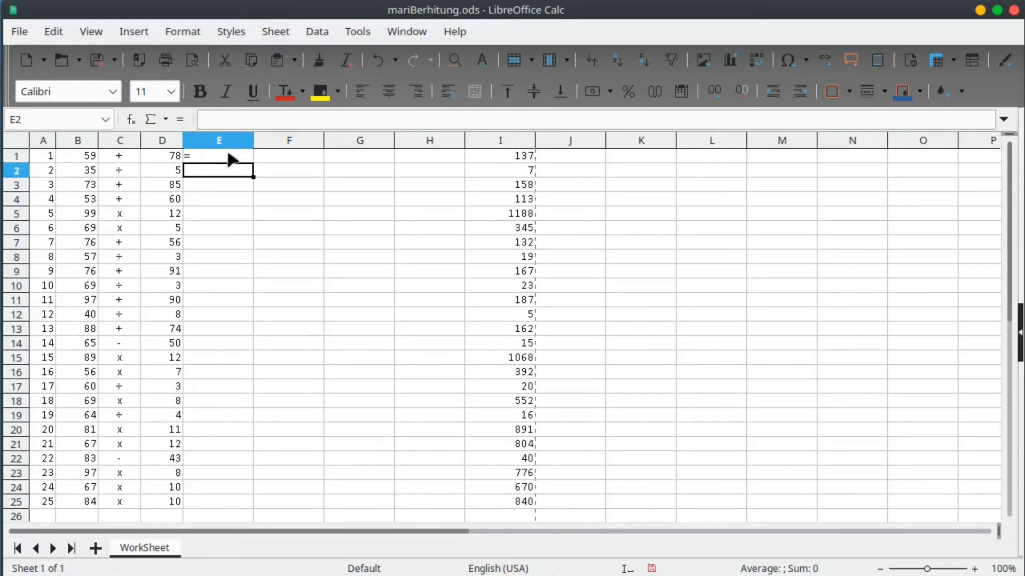
click(229, 157)
drag(253, 162, 256, 504)
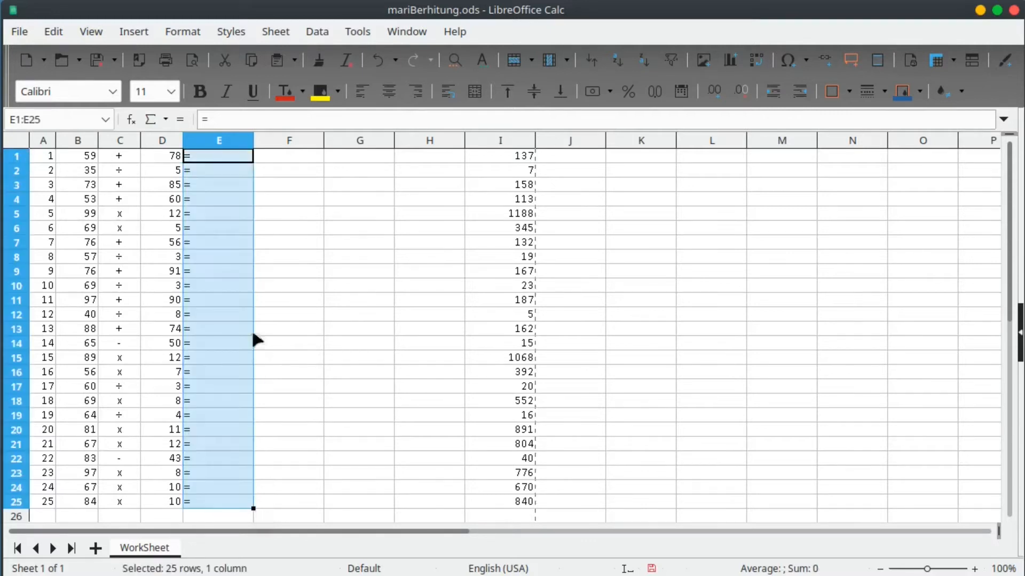
click(389, 92)
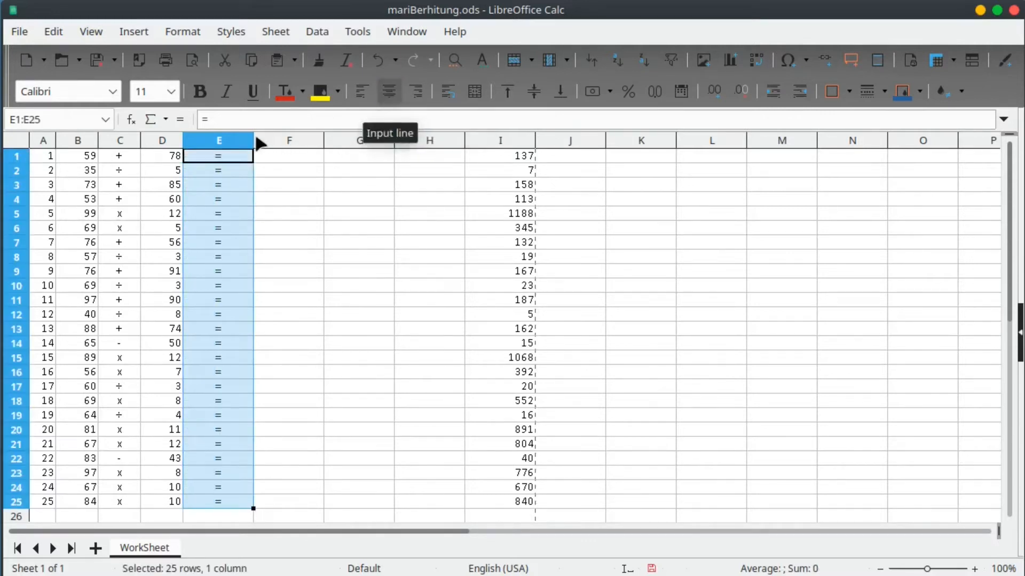
drag(251, 137, 276, 486)
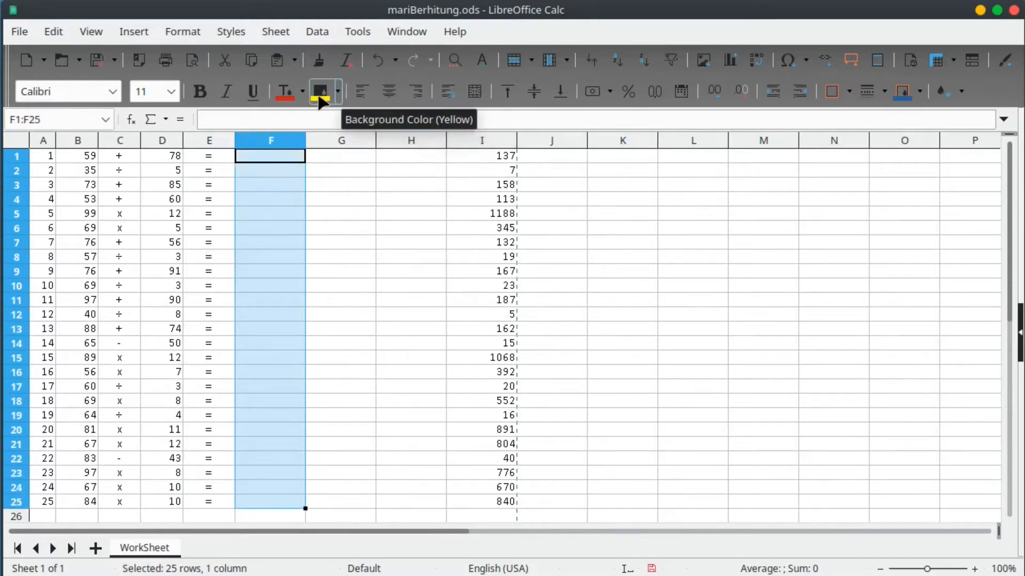
Give F1:F25 a Light Gray 4 background as the answer area.
click(338, 91)
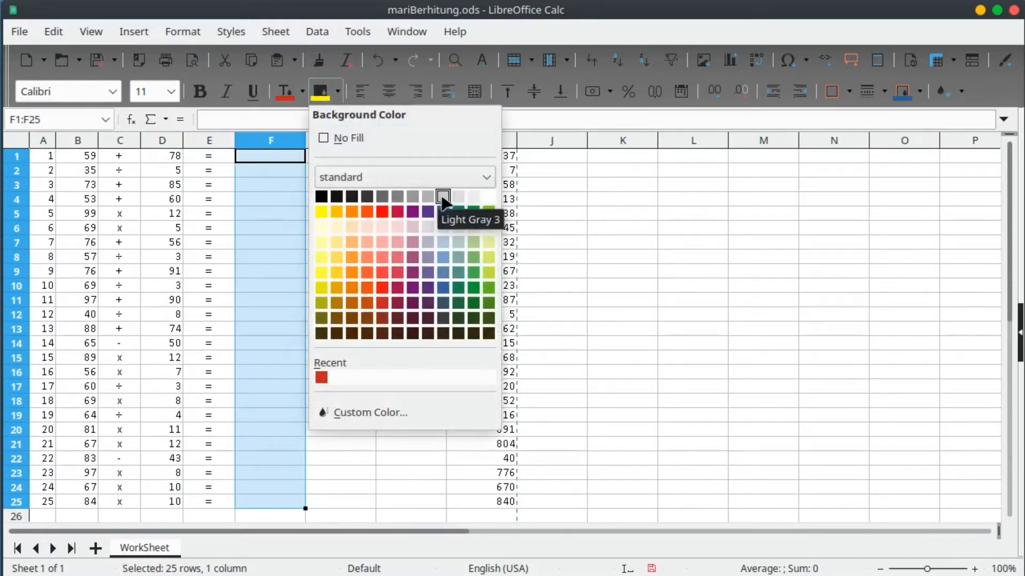
click(458, 197)
click(295, 224)
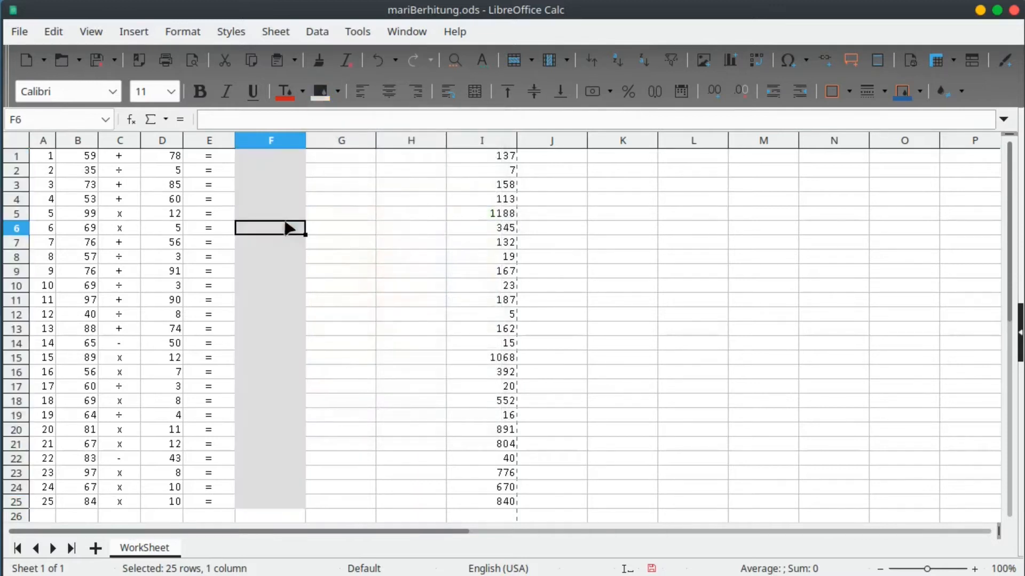
click(293, 415)
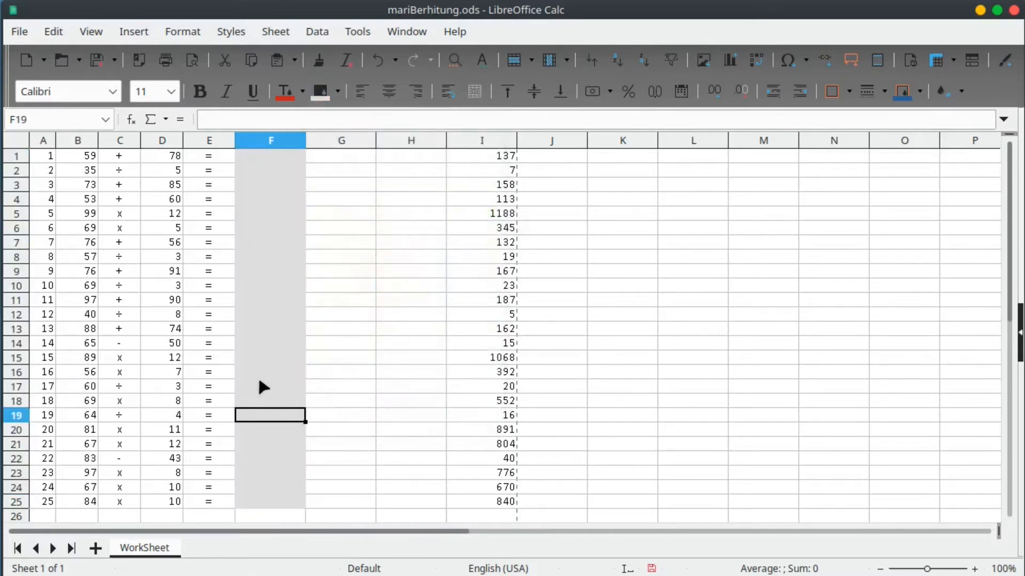
click(435, 212)
click(435, 157)
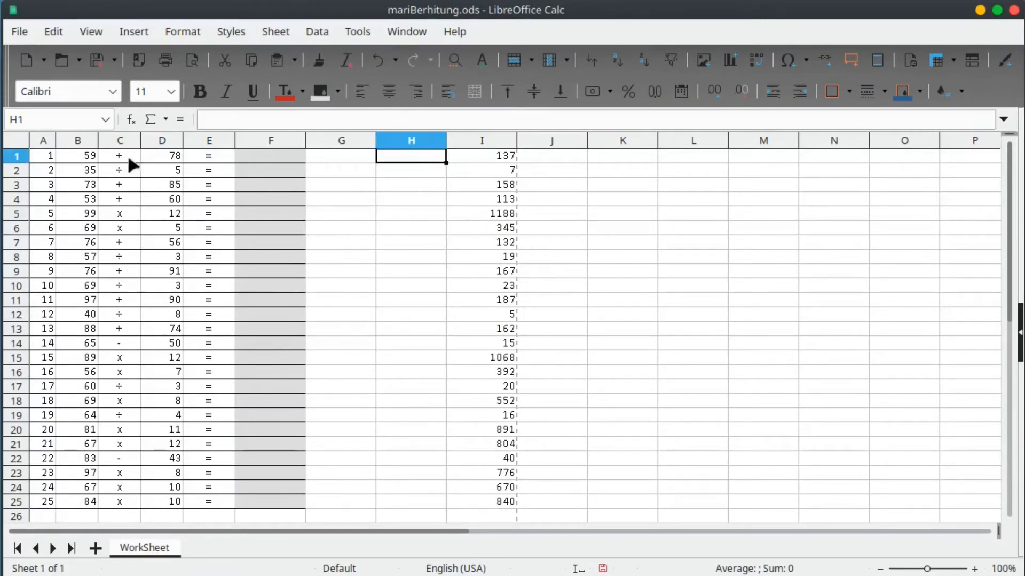
click(267, 156)
Enter the check formula =IF(F1=I1,4,0) in H1.
click(501, 159)
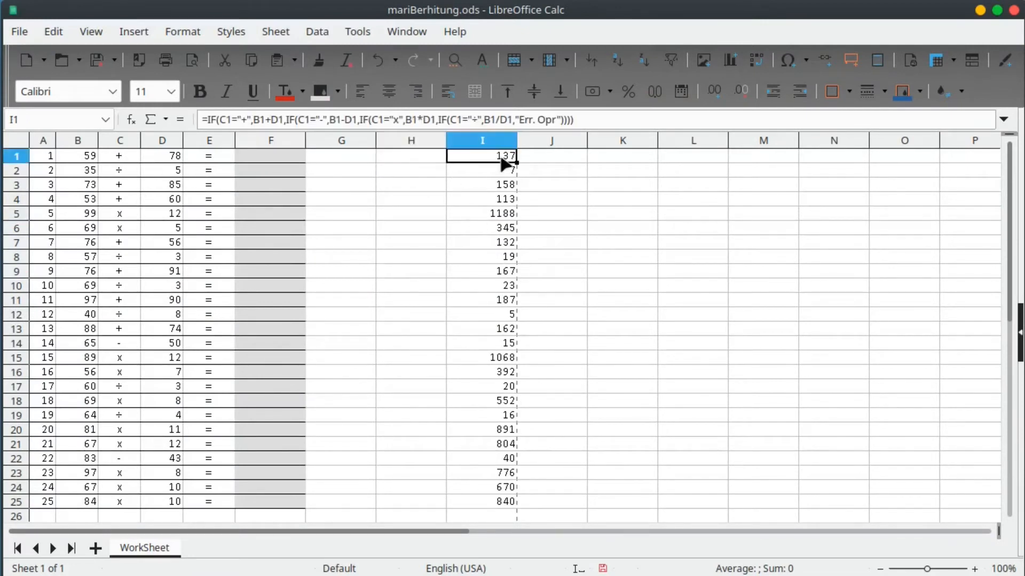
click(421, 160)
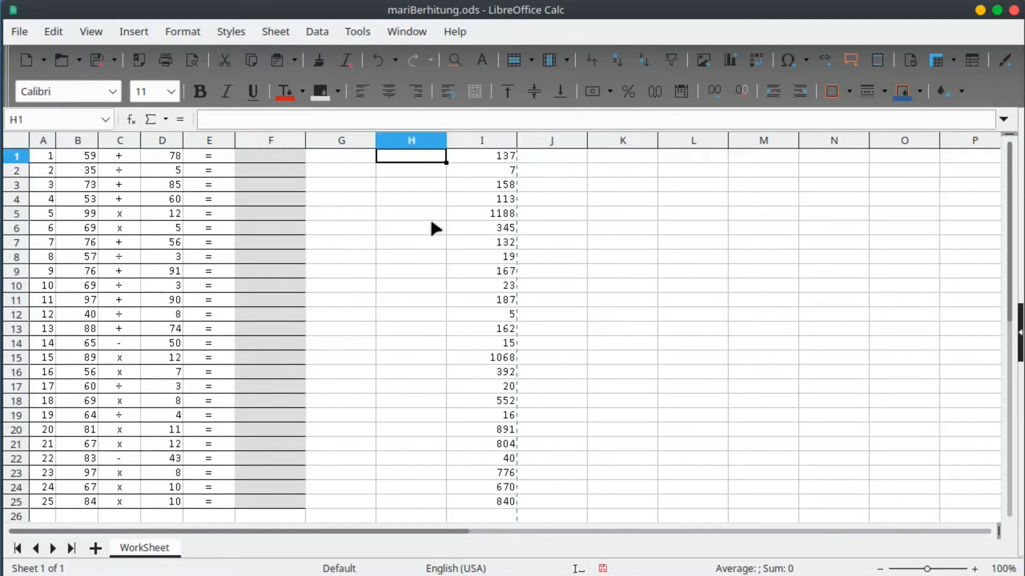
text(=i)
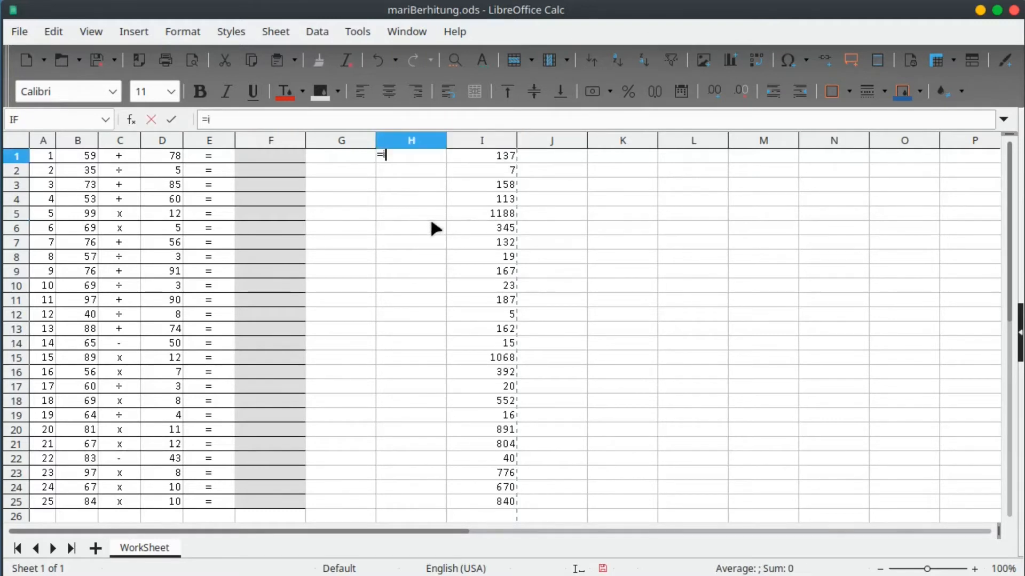
text(f()
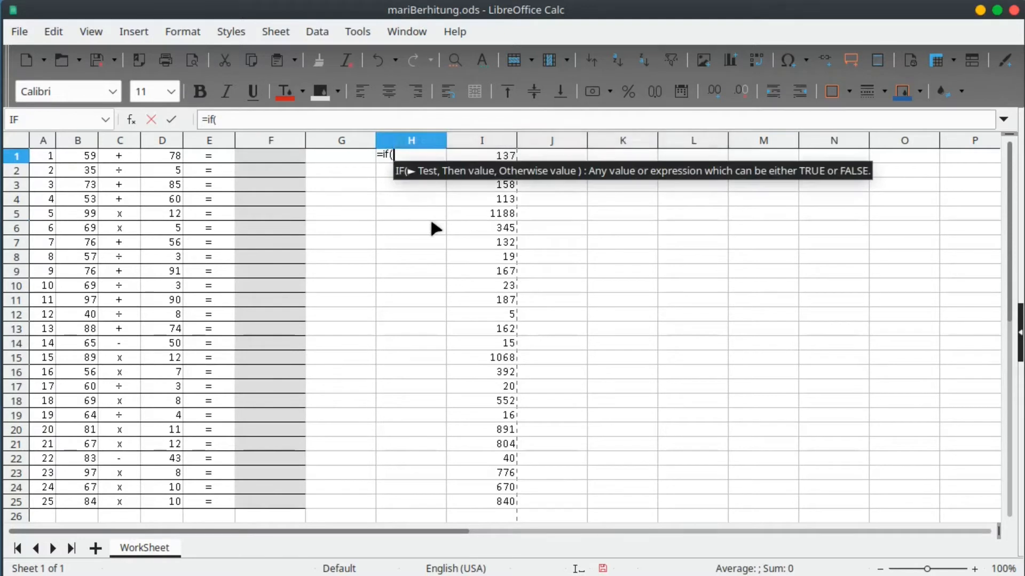
key(Left)
key(Left)
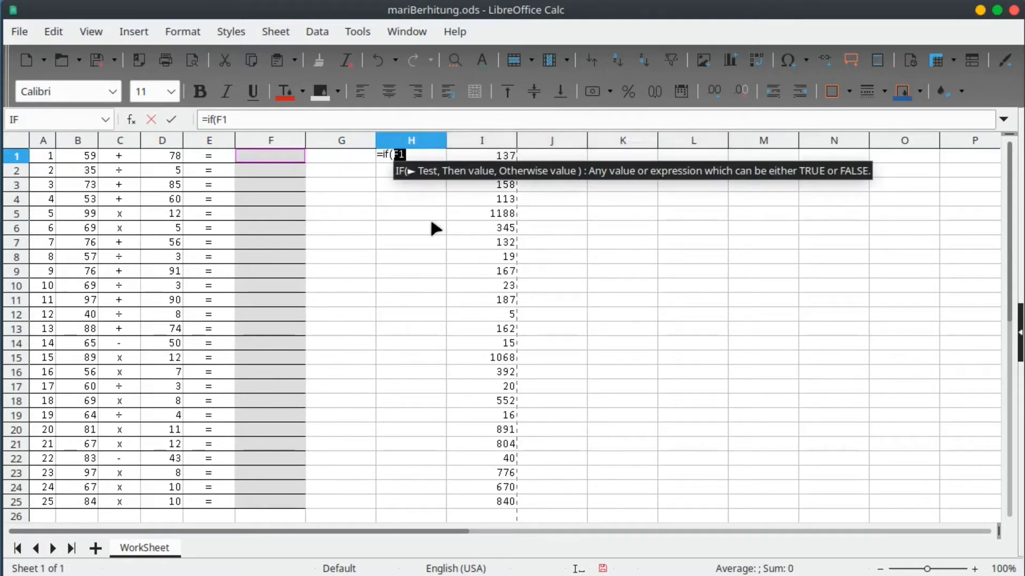
text(=)
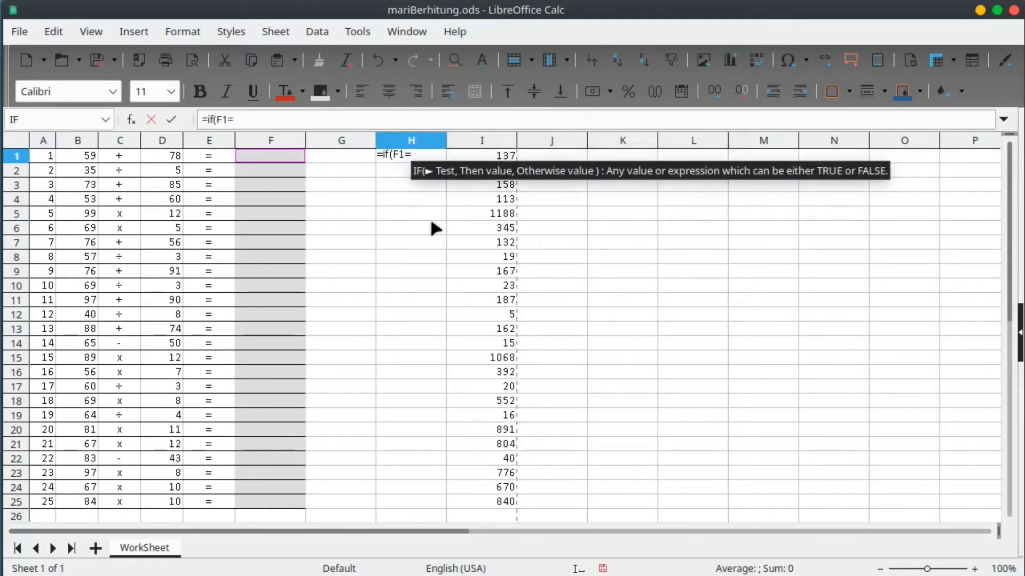
key(Left)
key(Right)
key(Right)
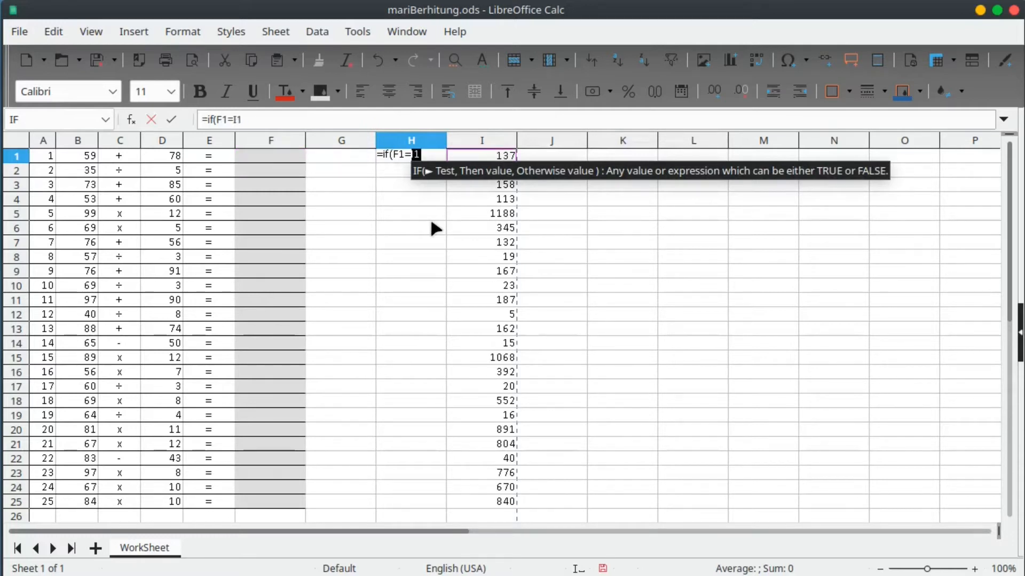
click(261, 120)
text(,4)
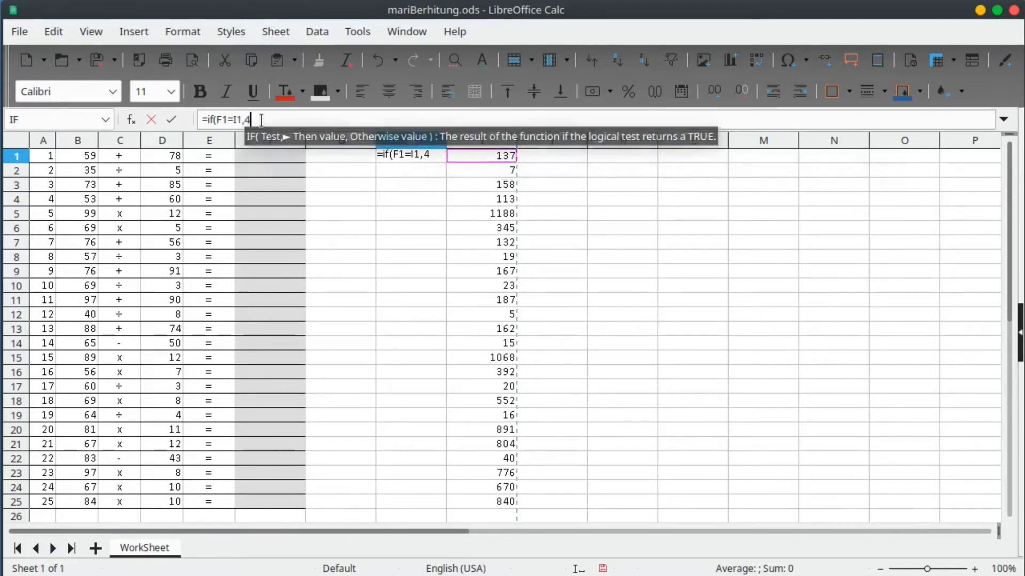
text(,)
text(0))
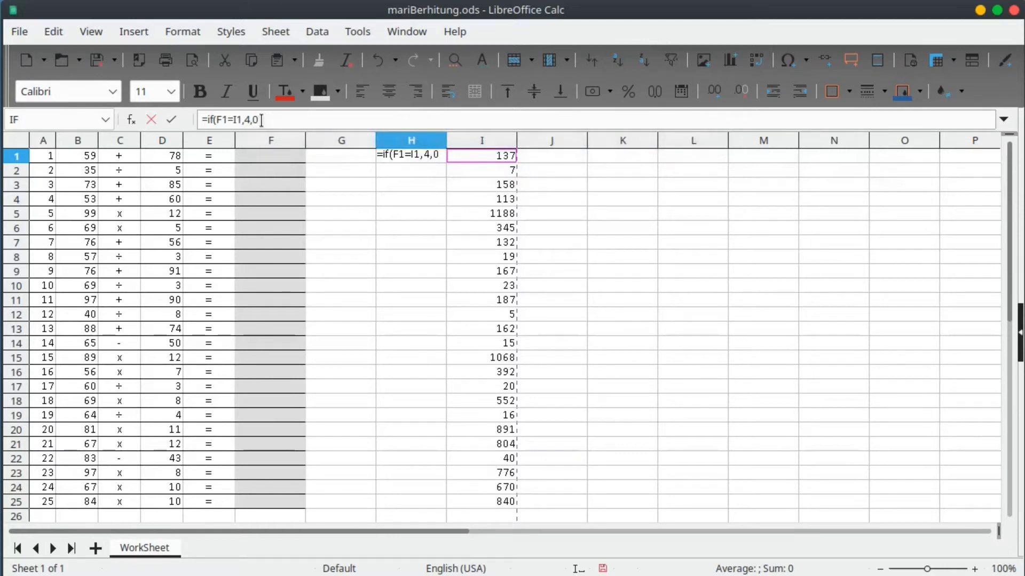
key(Return)
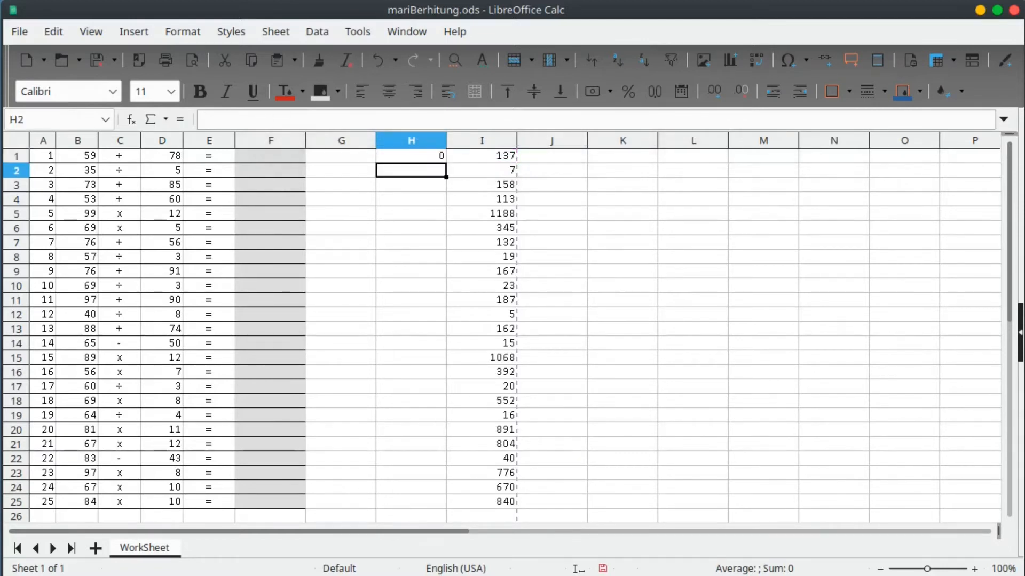
Copy H1's check formula down through H25.
click(1023, 320)
click(420, 244)
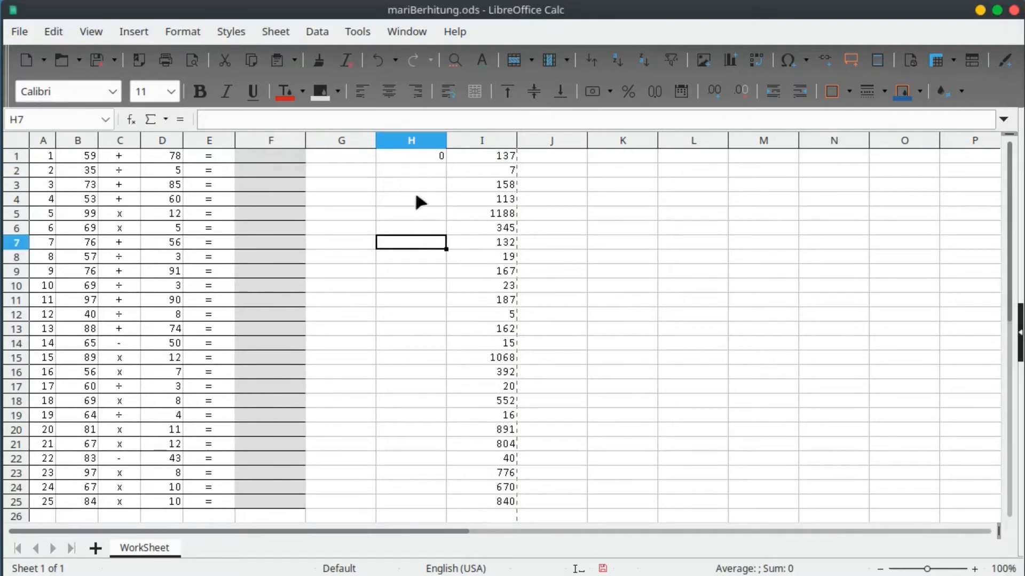
click(435, 156)
double_click(446, 162)
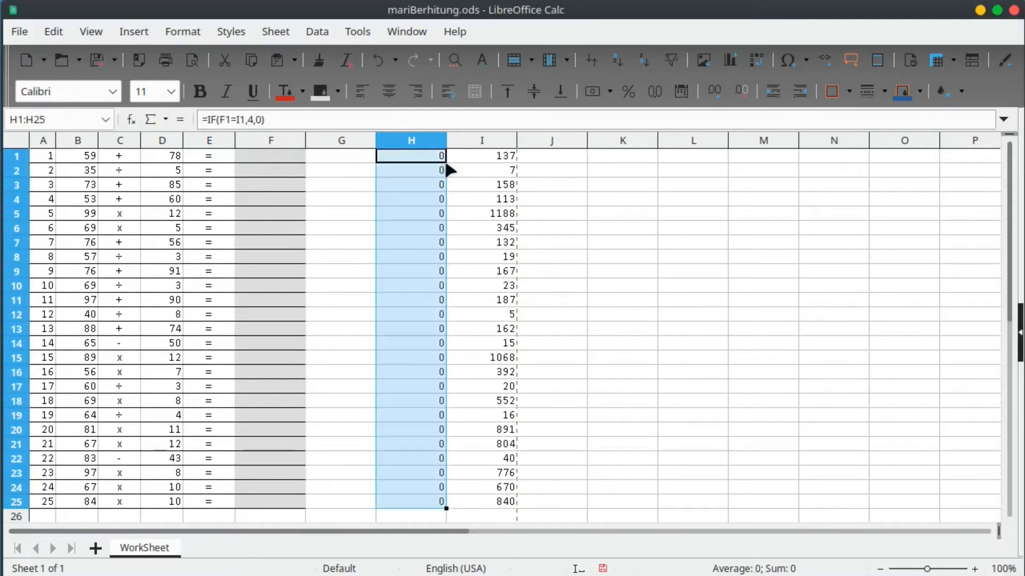
click(438, 285)
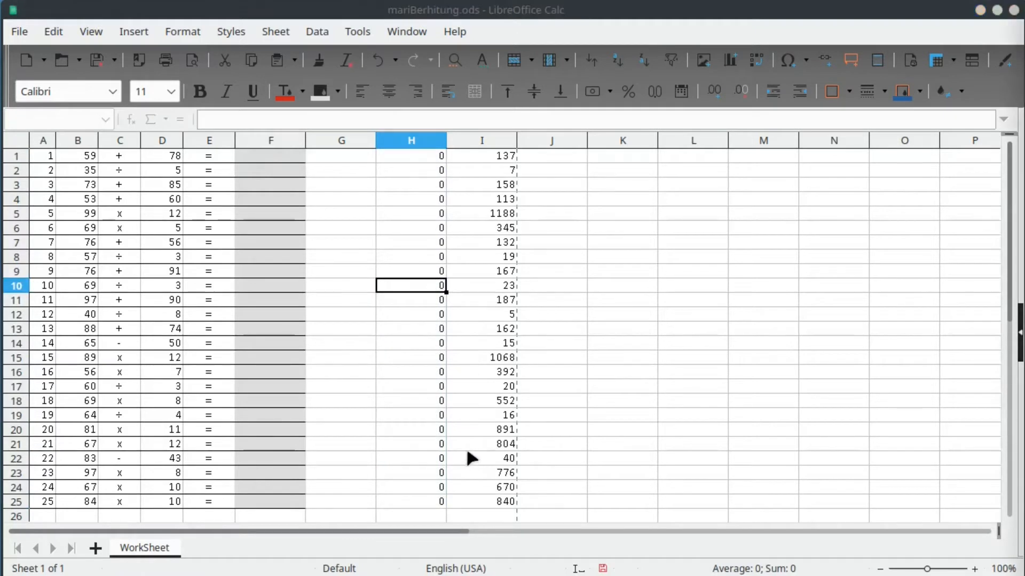
click(342, 157)
click(342, 211)
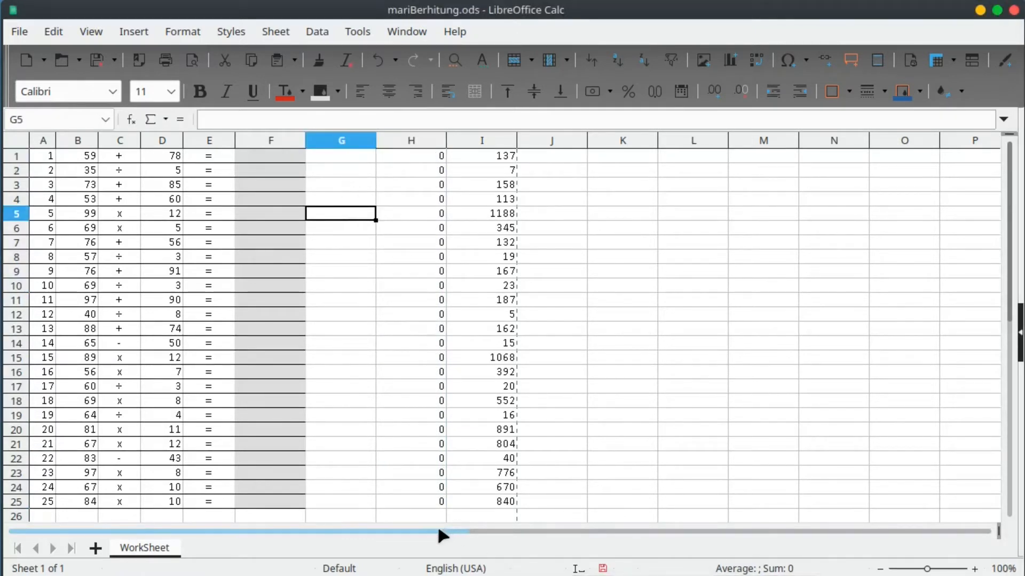
Insert three blank columns before column G.
right_click(353, 143)
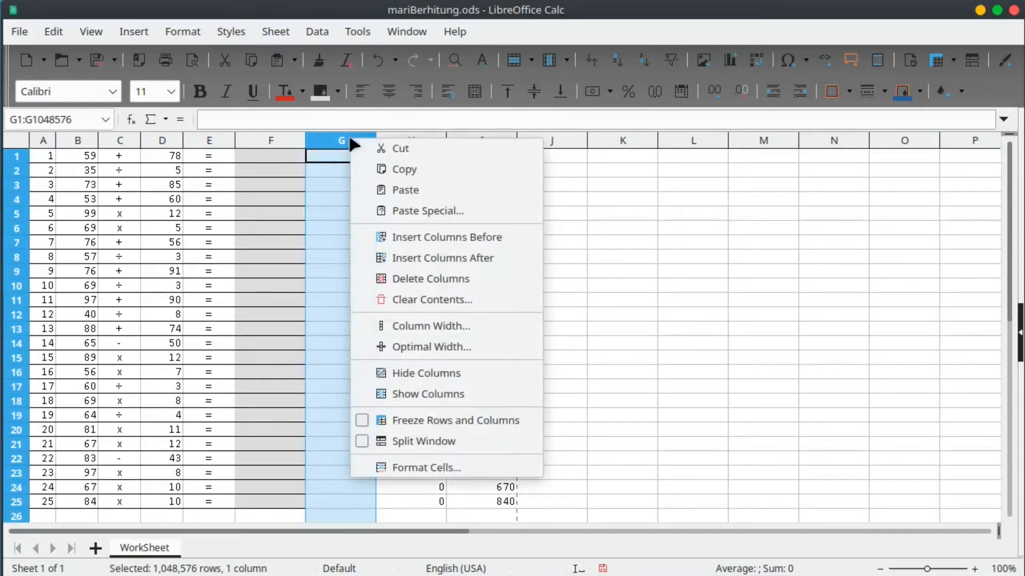
key(Escape)
drag(345, 142, 457, 142)
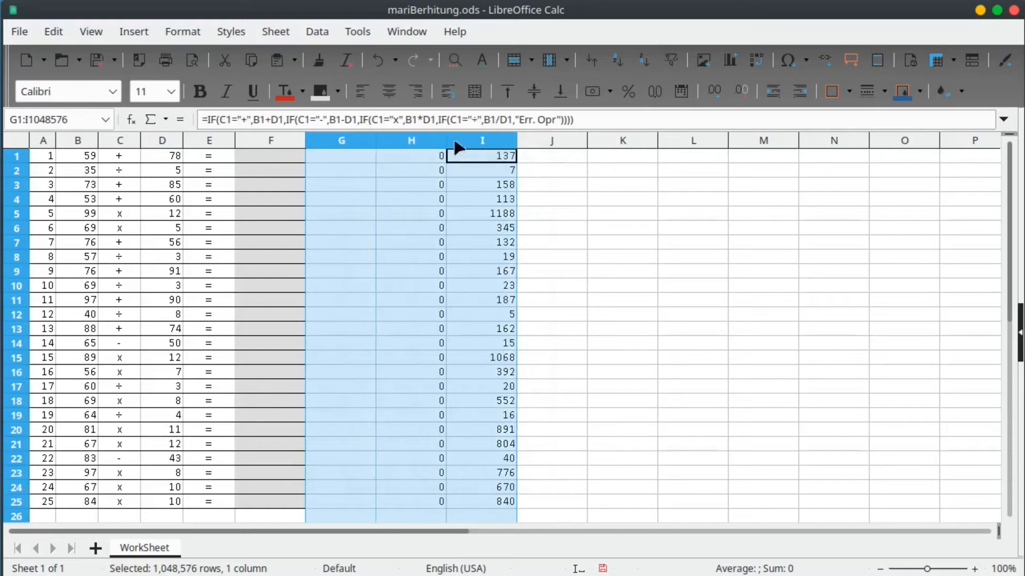
right_click(427, 145)
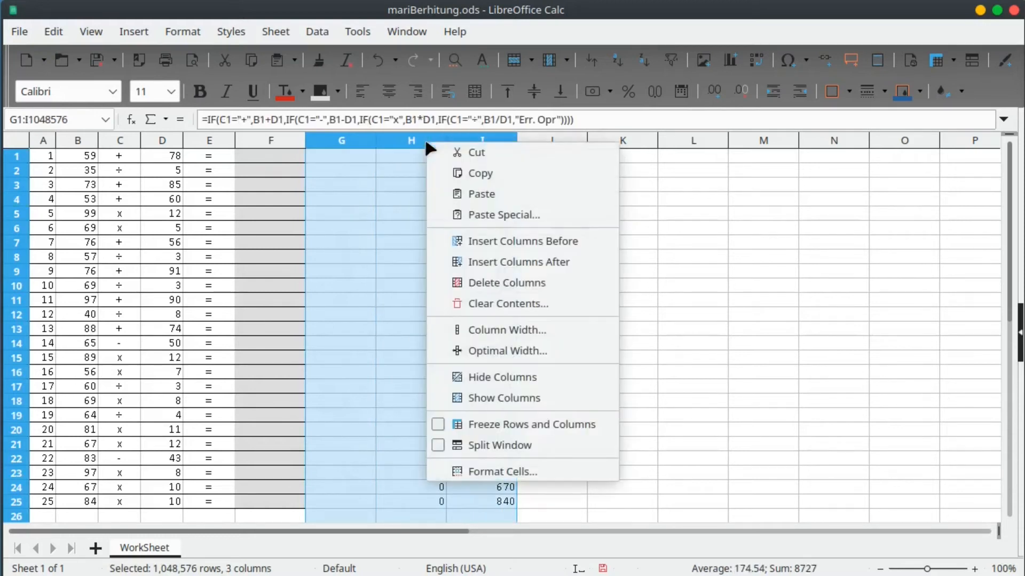
click(498, 241)
click(434, 285)
Set the background of the new columns G–I to No Fill.
drag(342, 140, 485, 142)
click(338, 91)
click(350, 139)
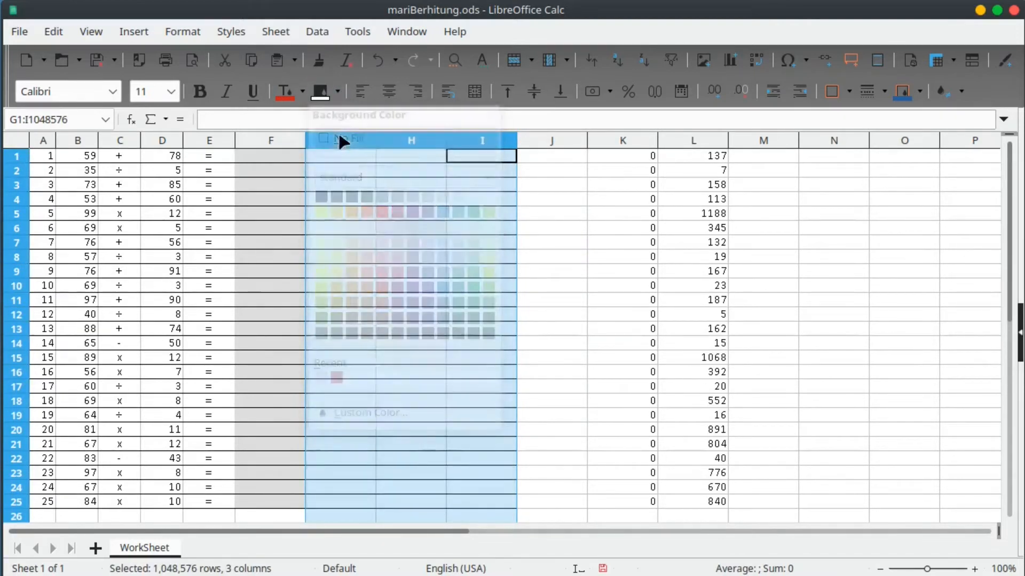
click(422, 415)
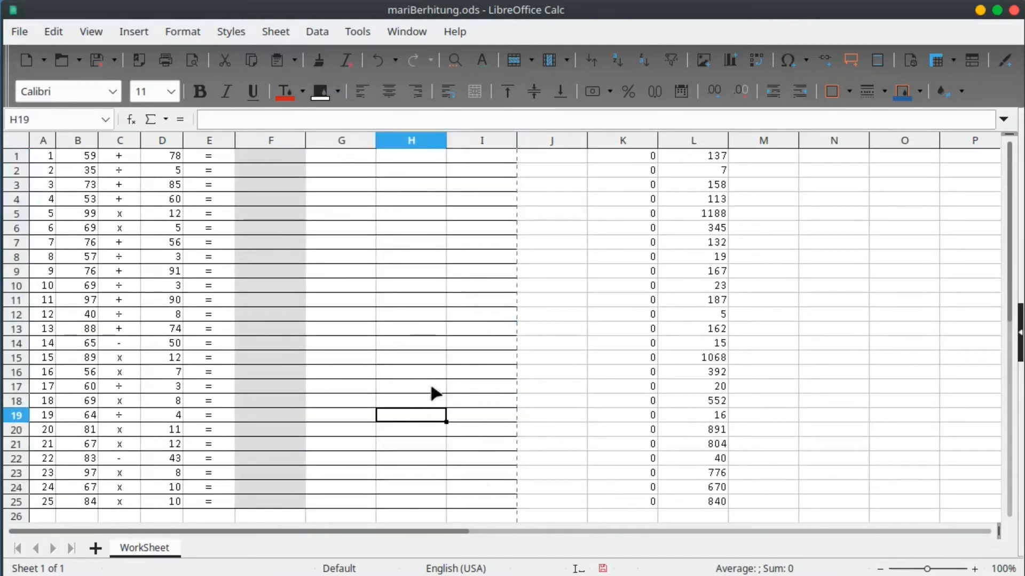
Label H1 'Benar' and H2 'Salah'.
click(476, 158)
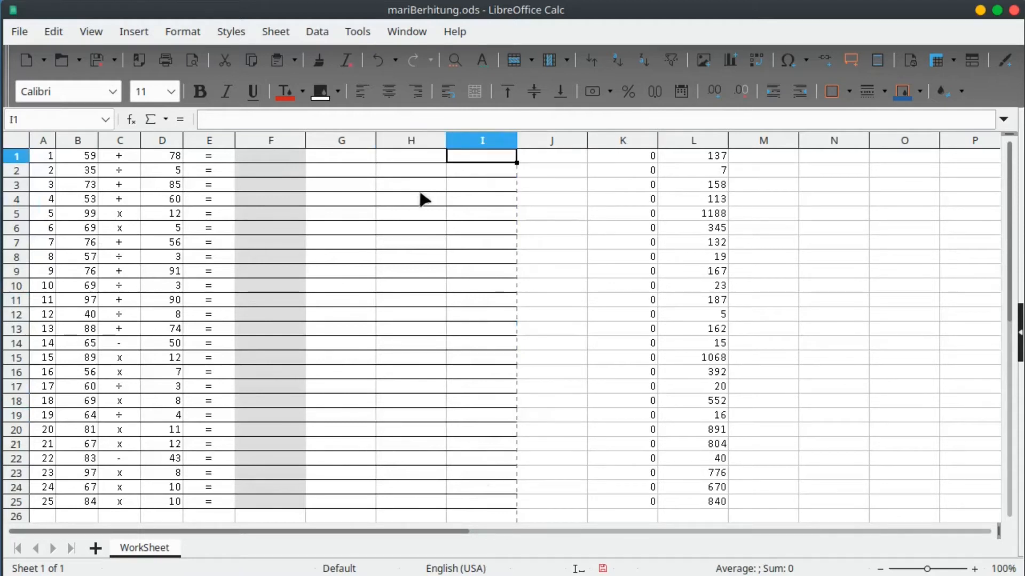
click(412, 158)
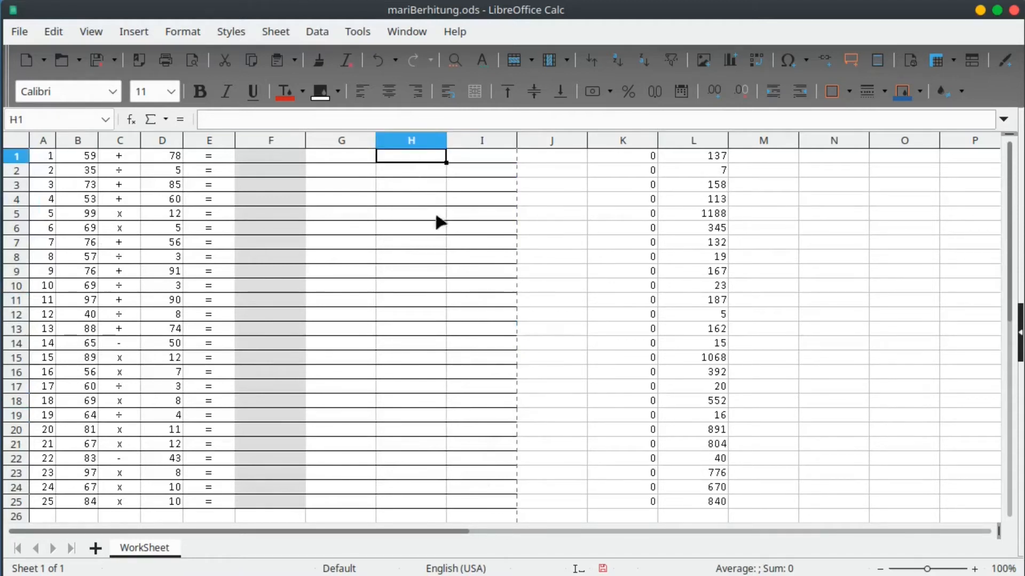
text(Benar)
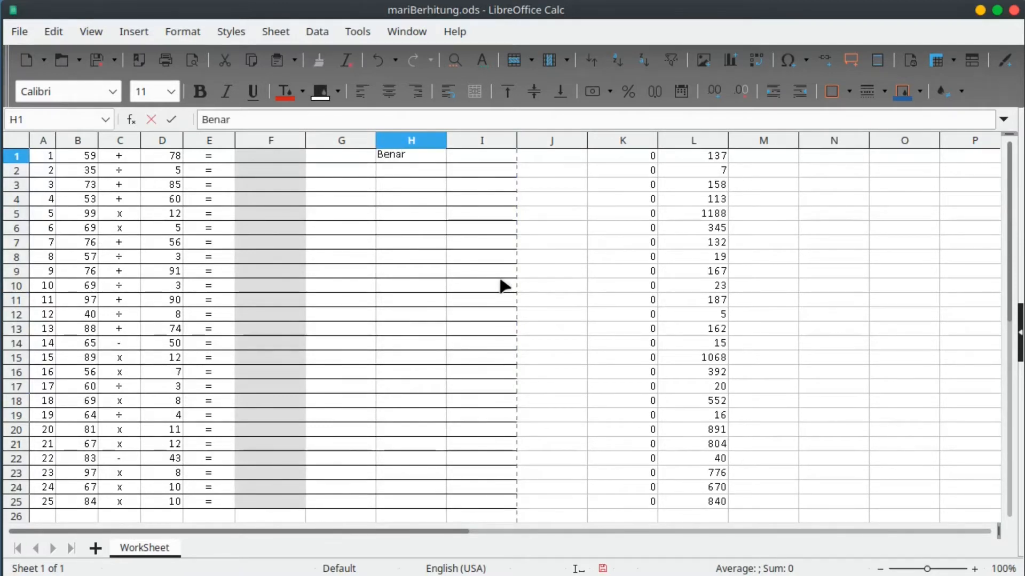
key(Return)
text(Salah)
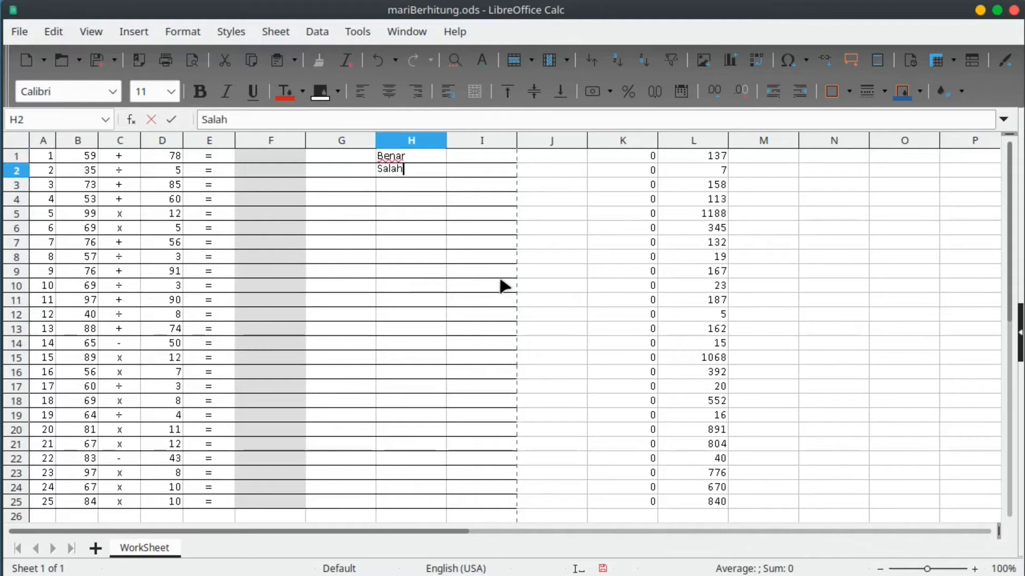
key(Tab)
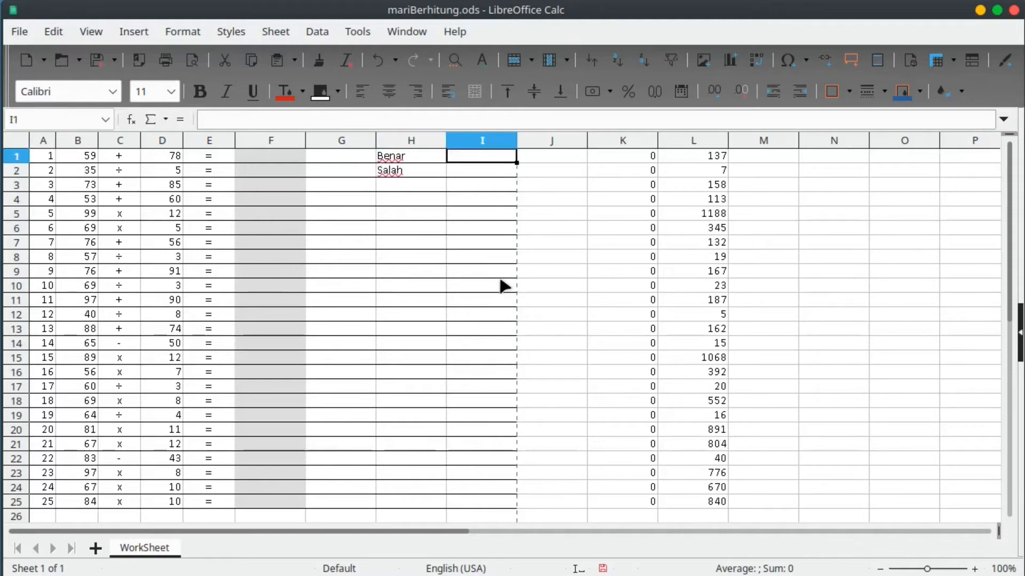
Merge and centre H3:I3 and enter the heading 'Nilai'.
key(Down)
key(Left)
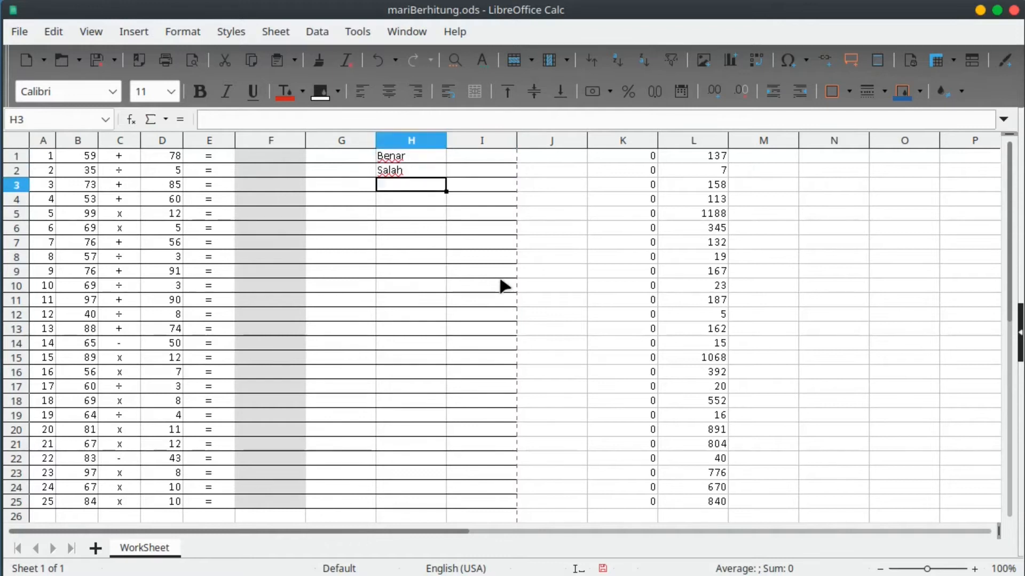
key(shift+Right)
click(486, 95)
text(Nilai)
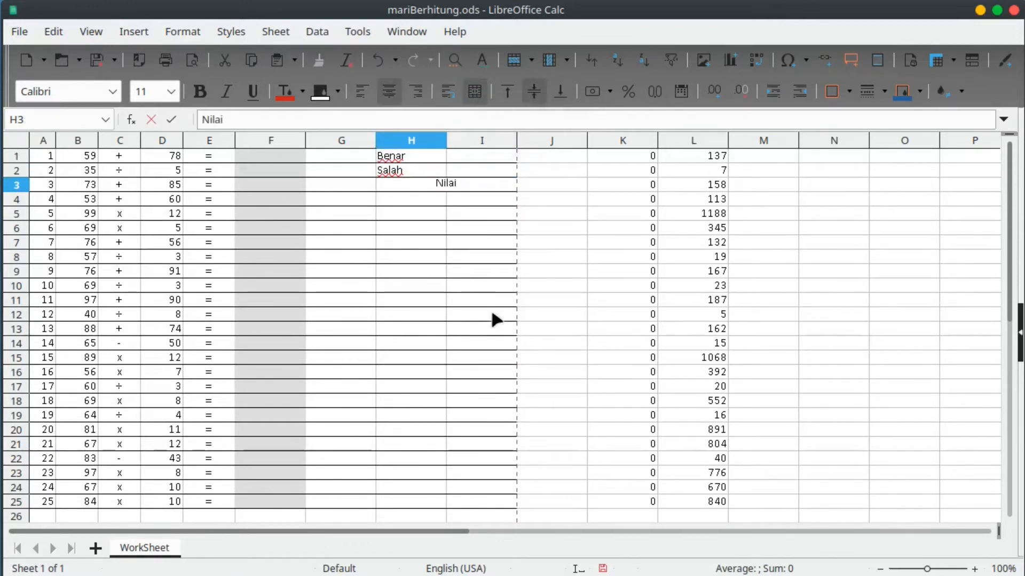
key(Return)
Merge H4:I7 into one score box and enter 98 at font size 16.
key(shift+Down)
key(shift+Down)
key(shift+Down)
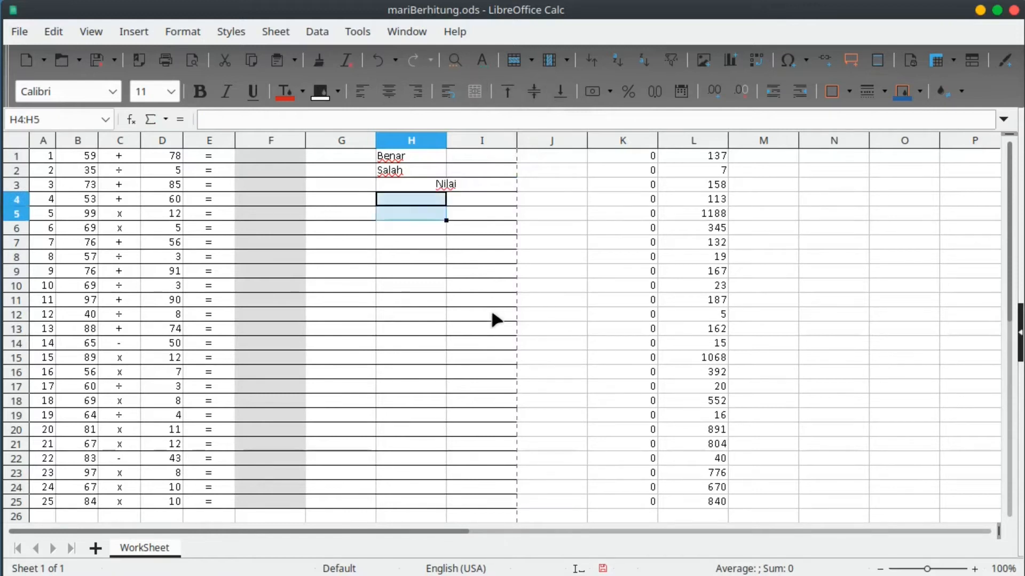
key(shift+Right)
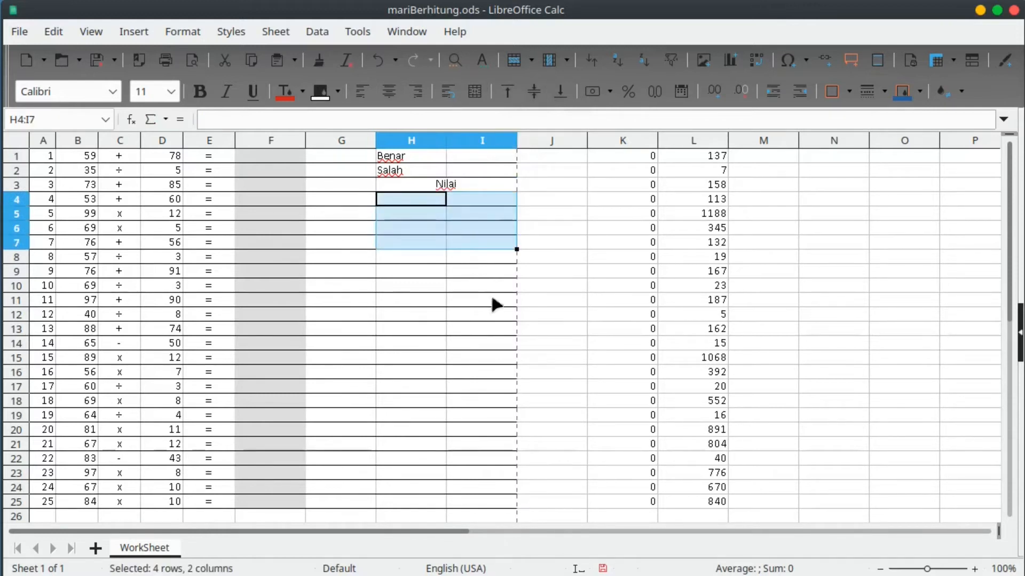
click(474, 91)
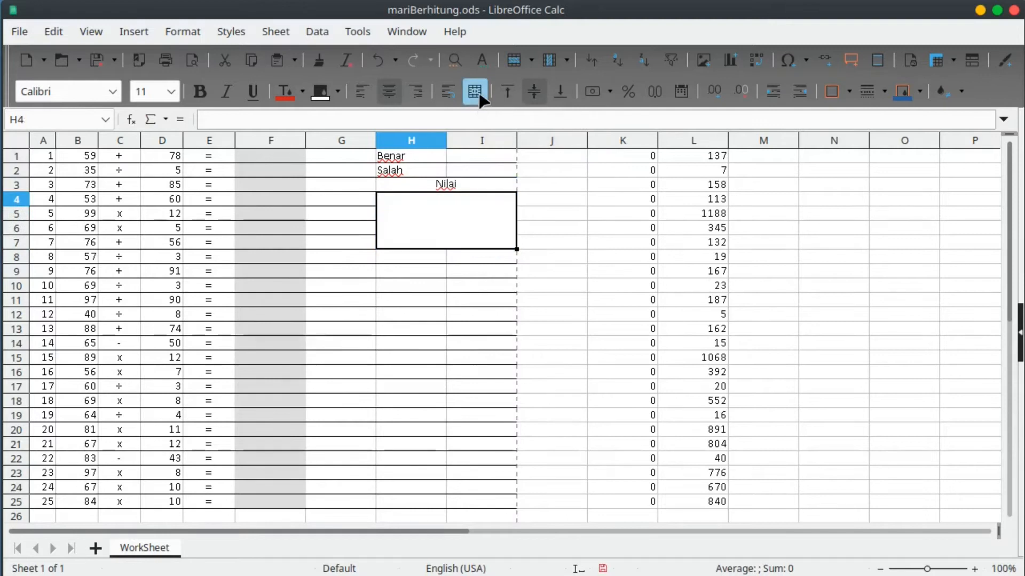
click(170, 91)
click(143, 260)
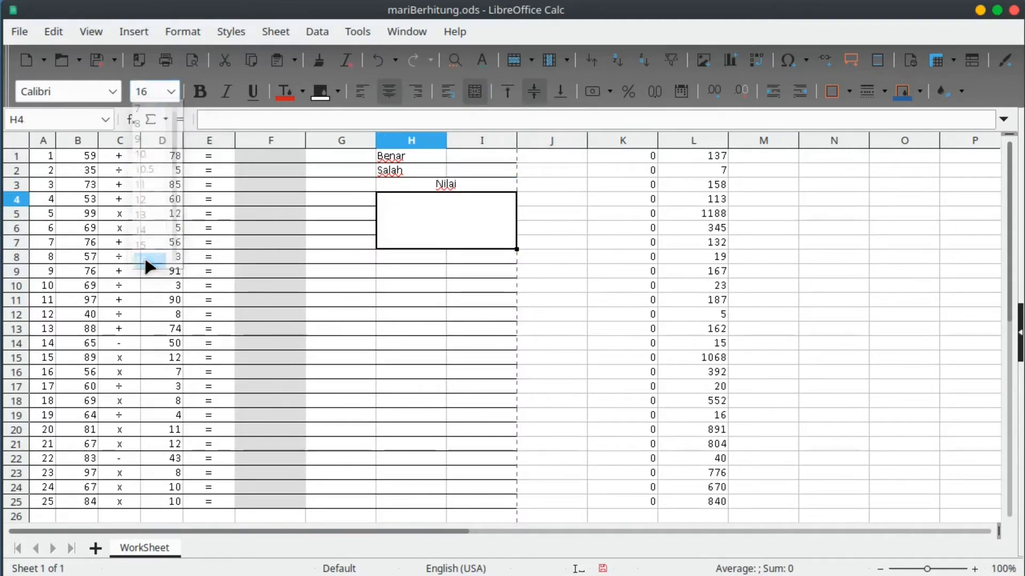
text(9)
key(Return)
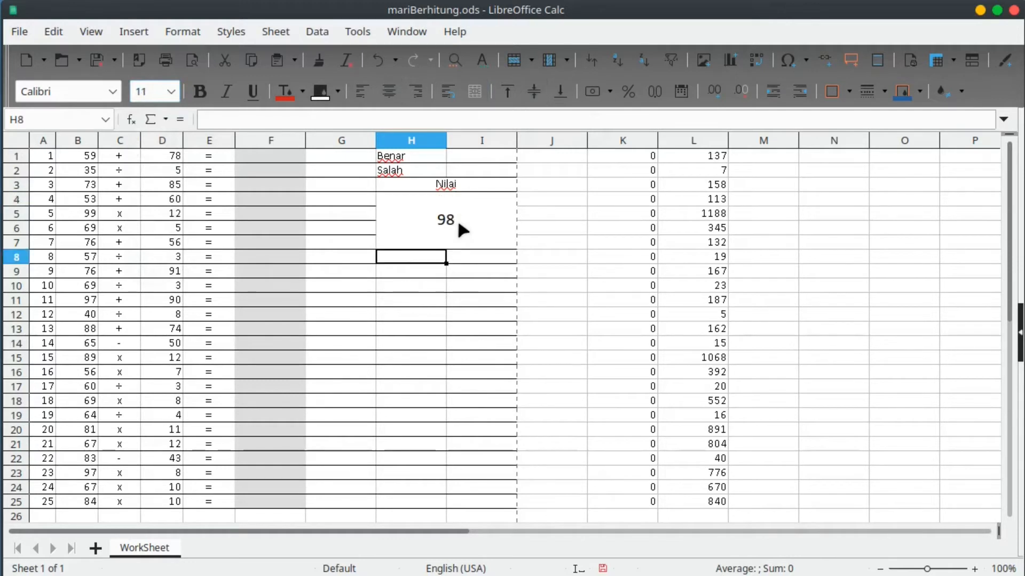
Make the score 98 bold and settle its font size at 48 points.
click(459, 227)
click(171, 91)
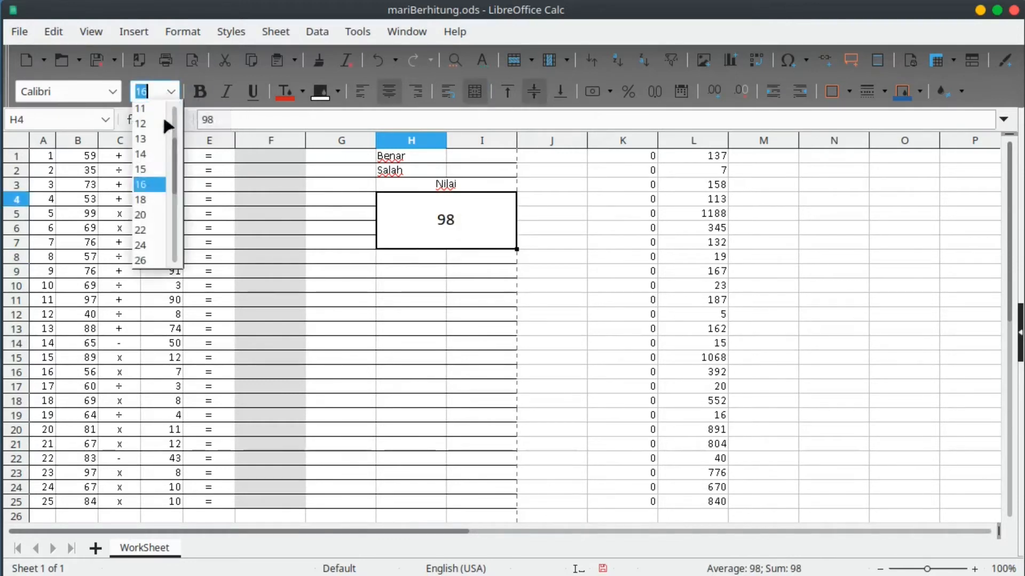
click(151, 261)
click(200, 91)
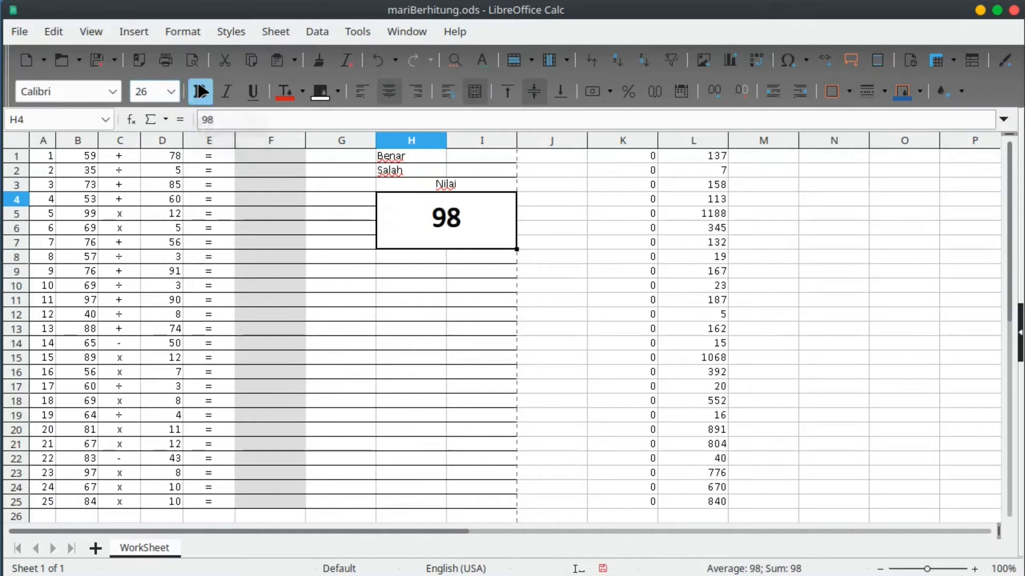
click(174, 94)
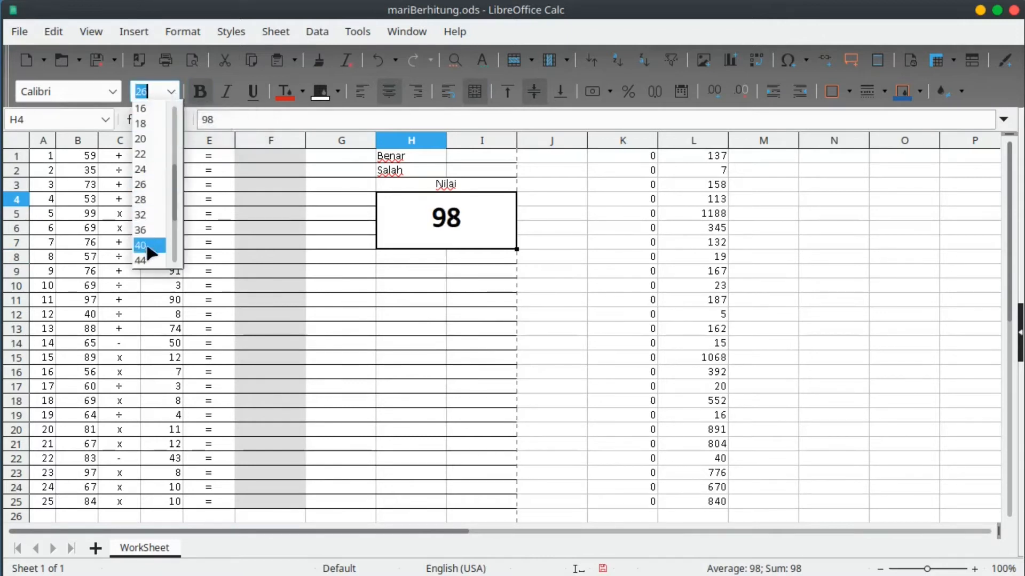
click(147, 247)
click(171, 91)
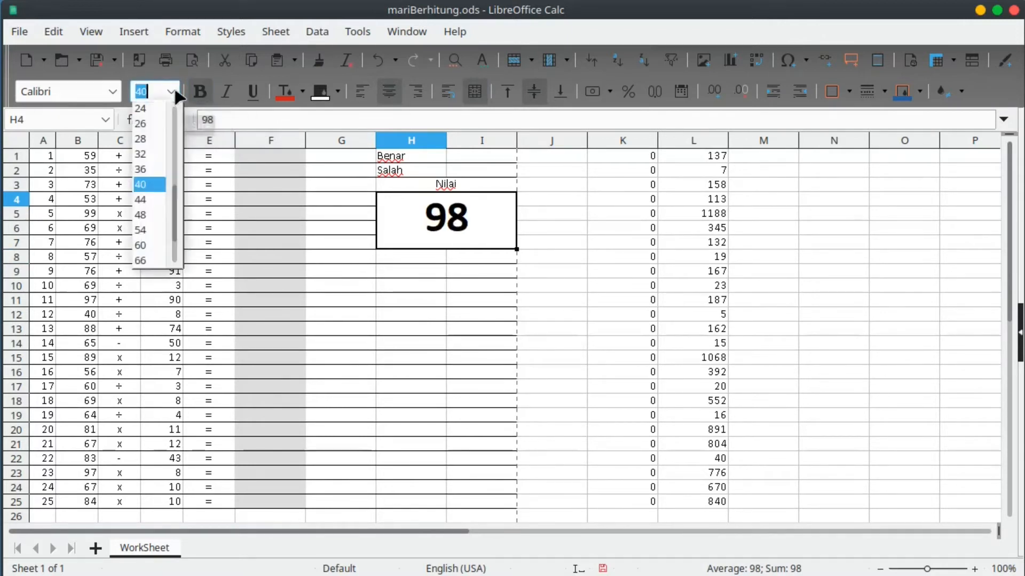
click(155, 241)
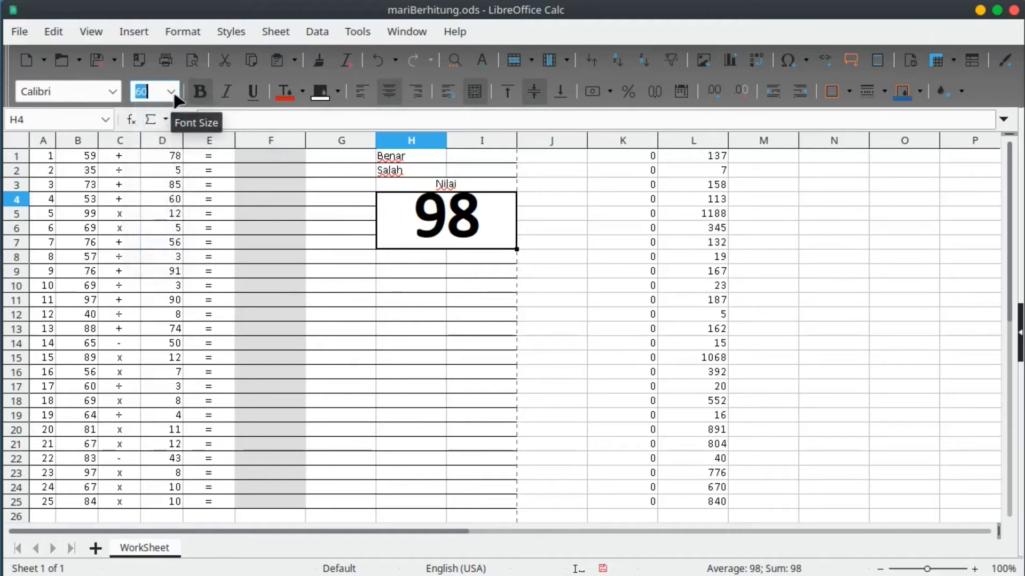
click(171, 91)
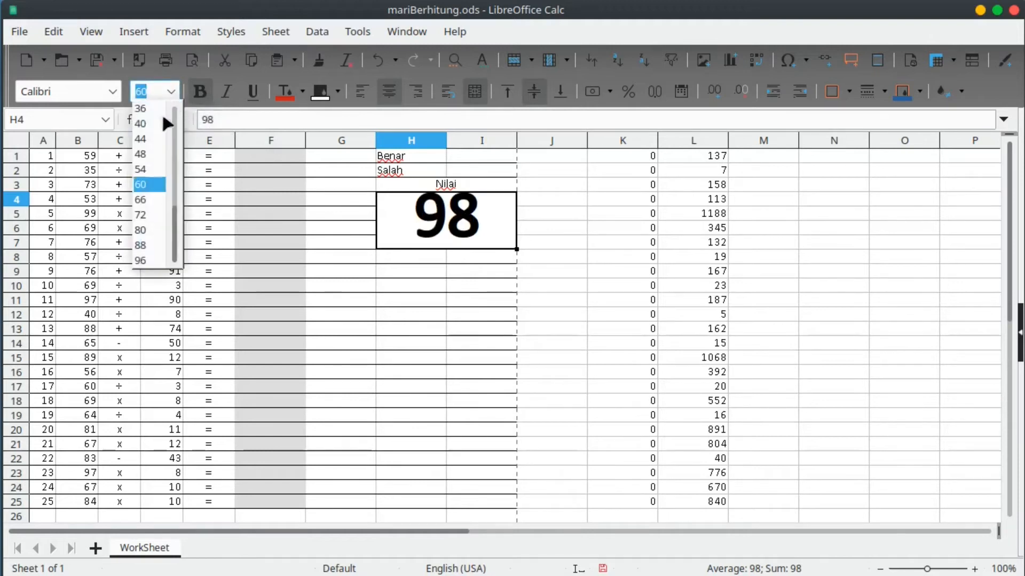
click(148, 154)
click(482, 300)
click(469, 235)
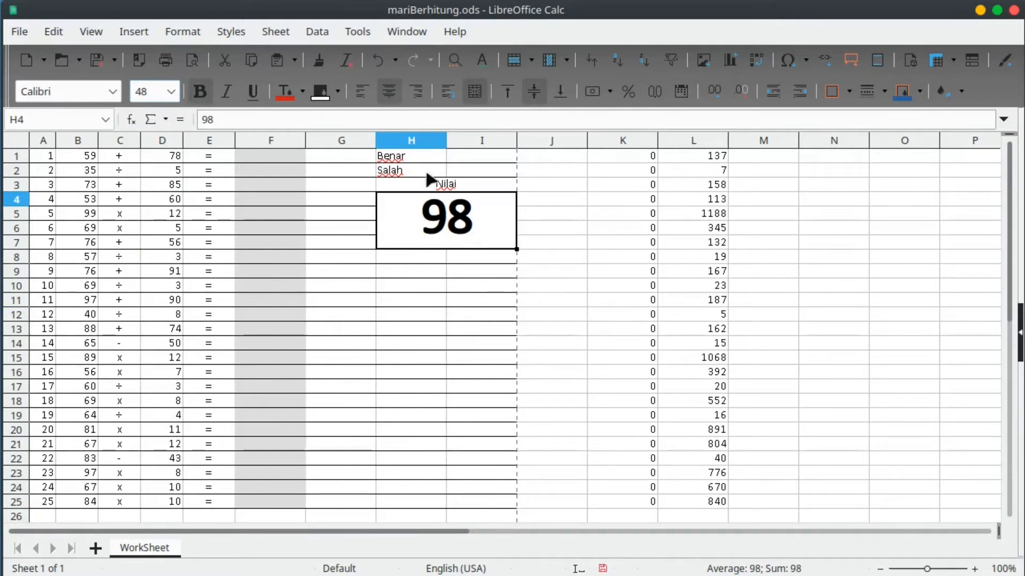
In Format Cells, set the score box to horizontal Center and vertical Middle alignment.
right_click(475, 229)
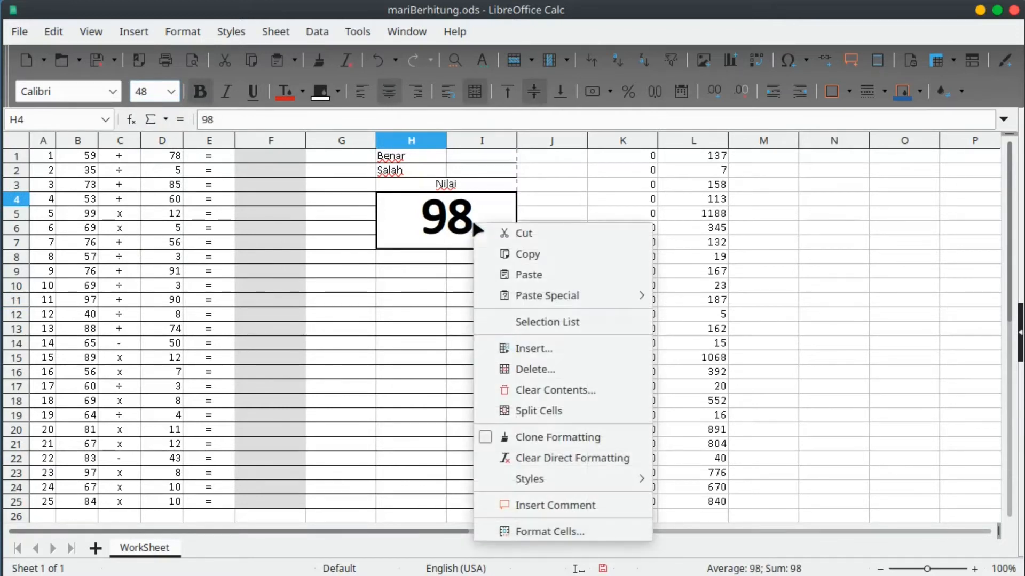
click(587, 533)
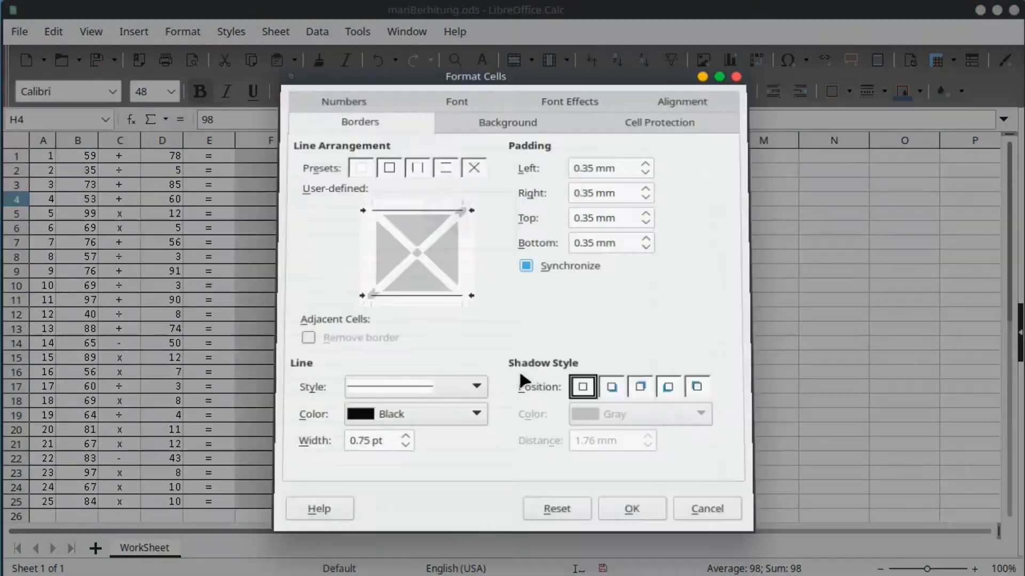
click(650, 107)
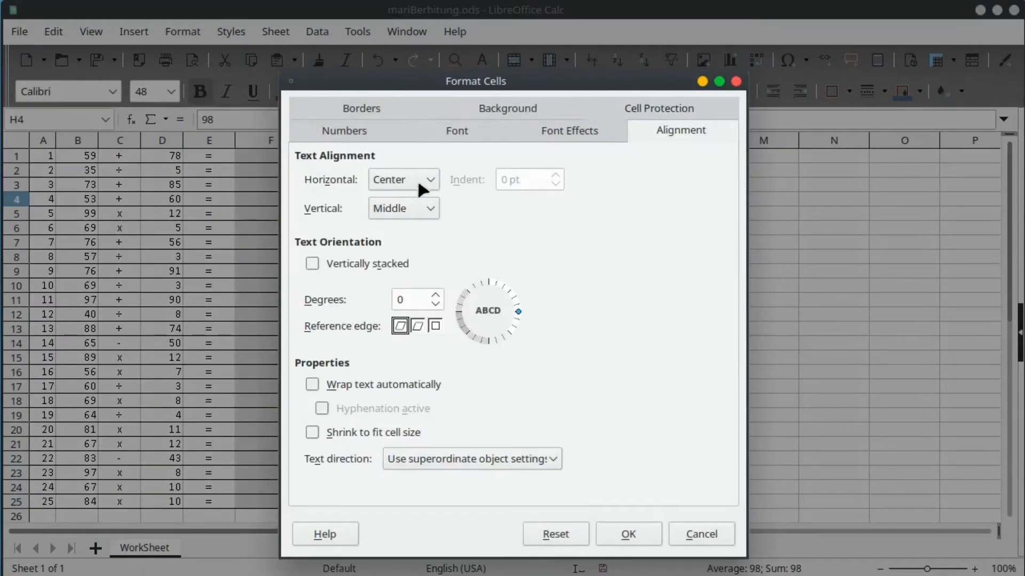
click(417, 214)
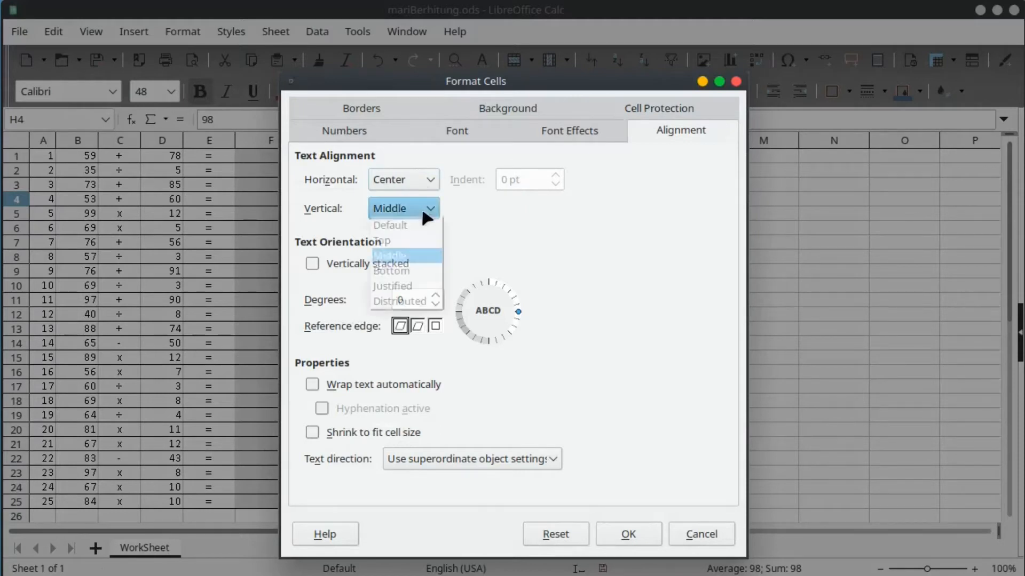
click(548, 249)
click(637, 534)
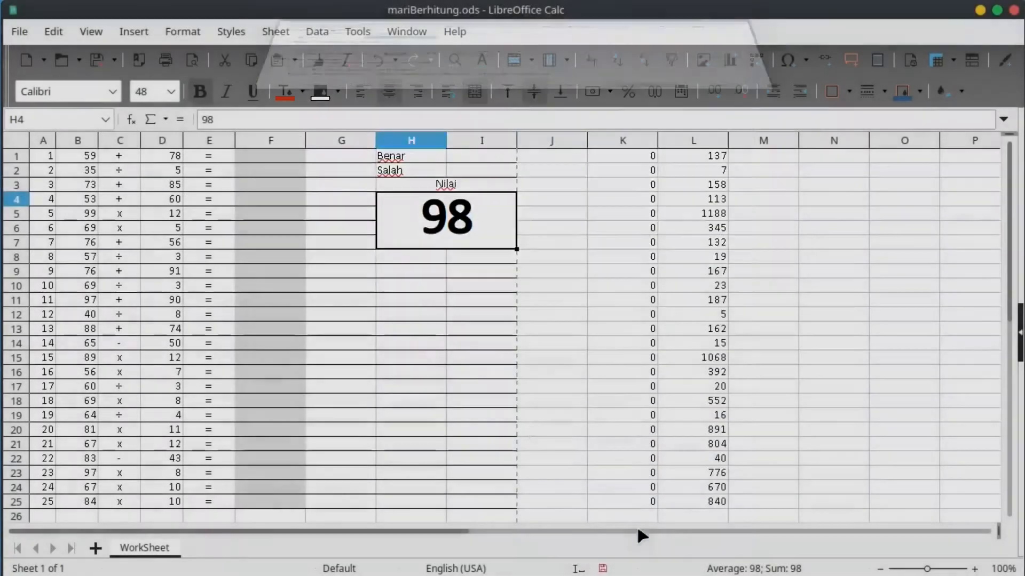
Underline the score, then try a test answer 137 in F1 and undo it.
click(253, 91)
click(458, 361)
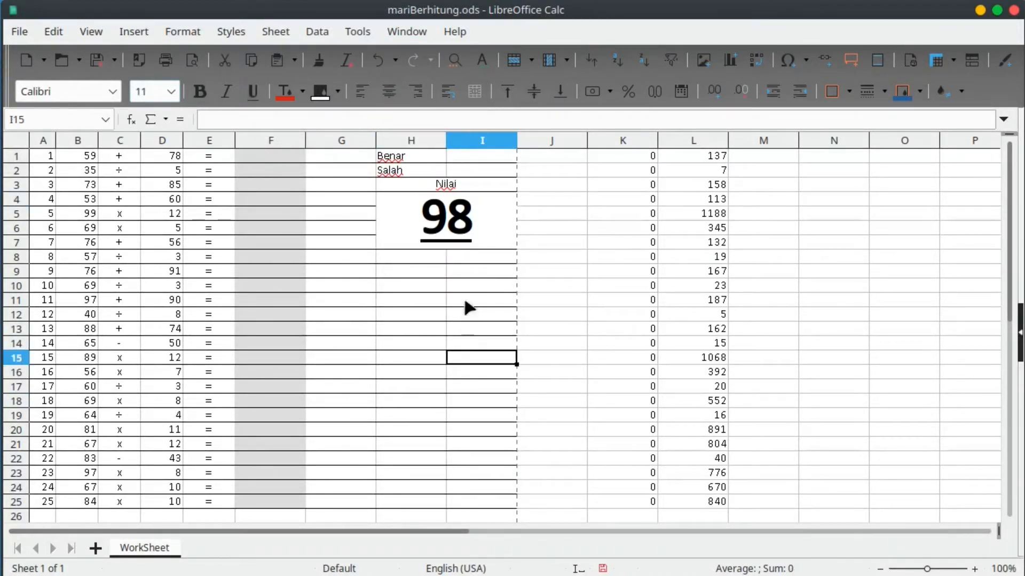
click(270, 155)
text(137)
key(Return)
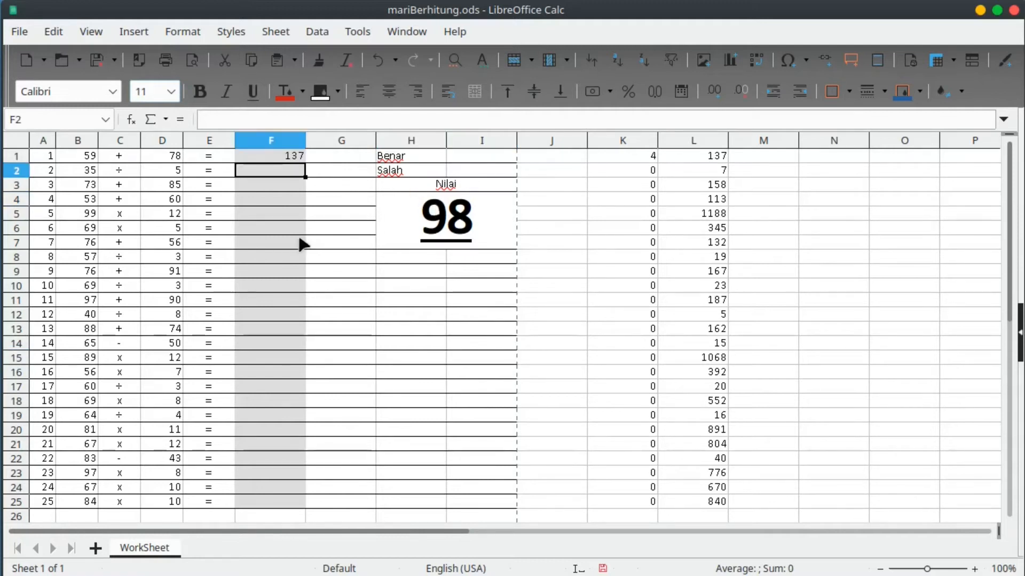
key(ctrl+z)
click(480, 242)
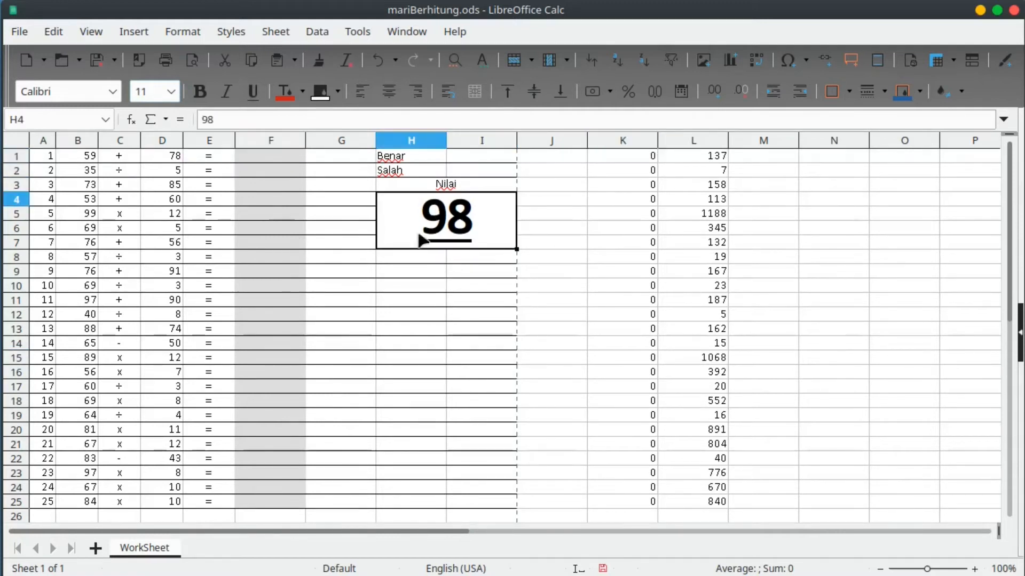
click(470, 161)
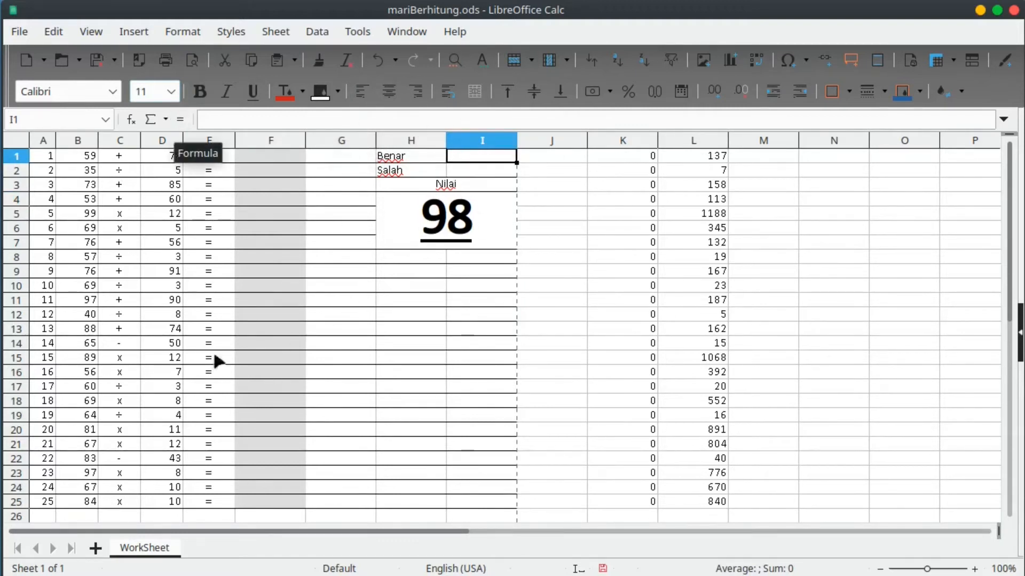
Select the answer cells F1:F25, then cut the 98 out of the score box.
drag(253, 158, 283, 503)
drag(267, 165, 270, 323)
click(277, 312)
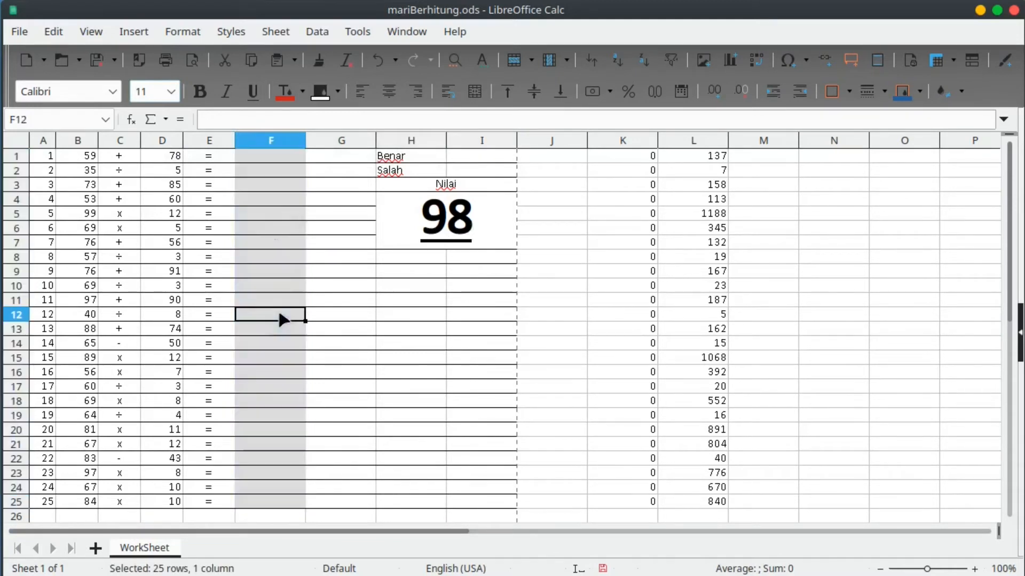
click(271, 161)
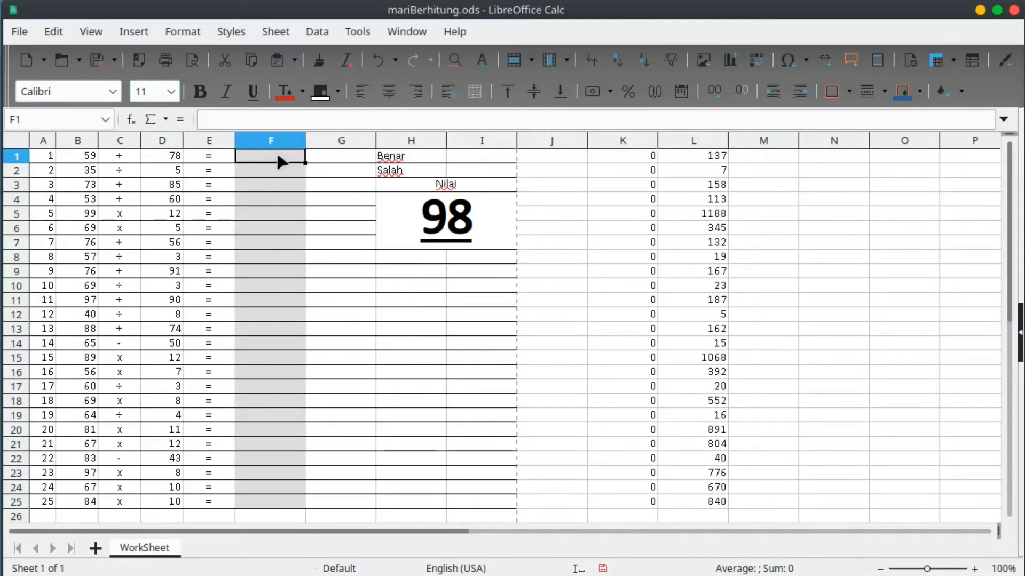
click(283, 259)
click(272, 383)
click(262, 503)
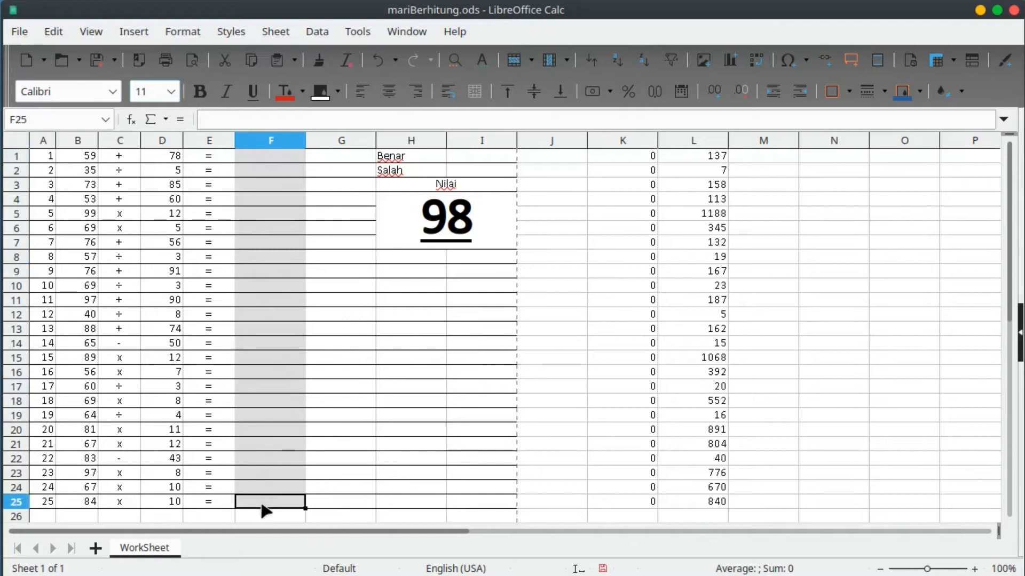
drag(257, 159, 281, 499)
click(274, 183)
click(276, 273)
click(287, 430)
click(271, 501)
click(271, 415)
click(269, 286)
click(271, 156)
click(276, 200)
click(286, 290)
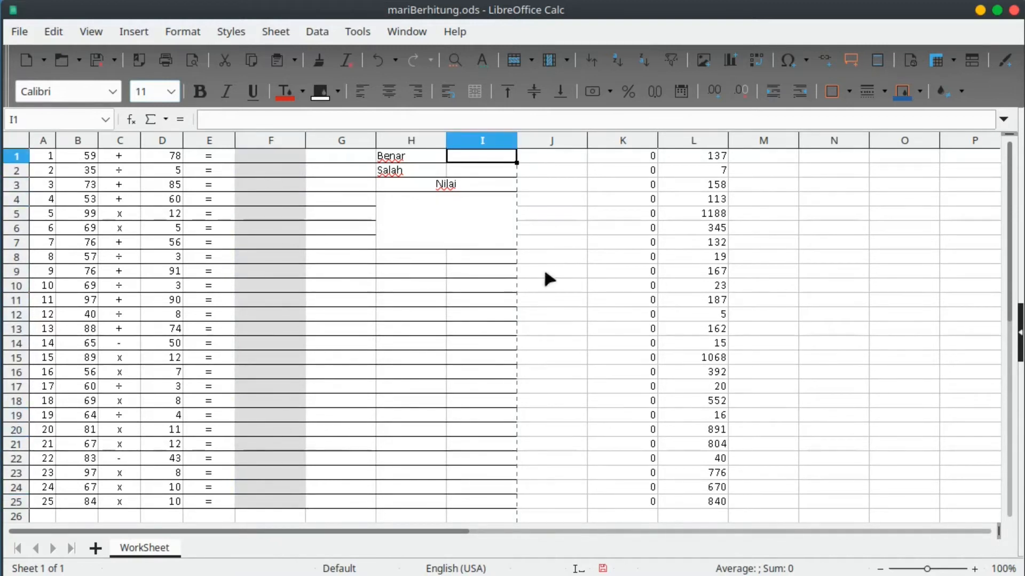
Enter =COUNT(F1:F25) in F26 to count the filled answers.
click(255, 517)
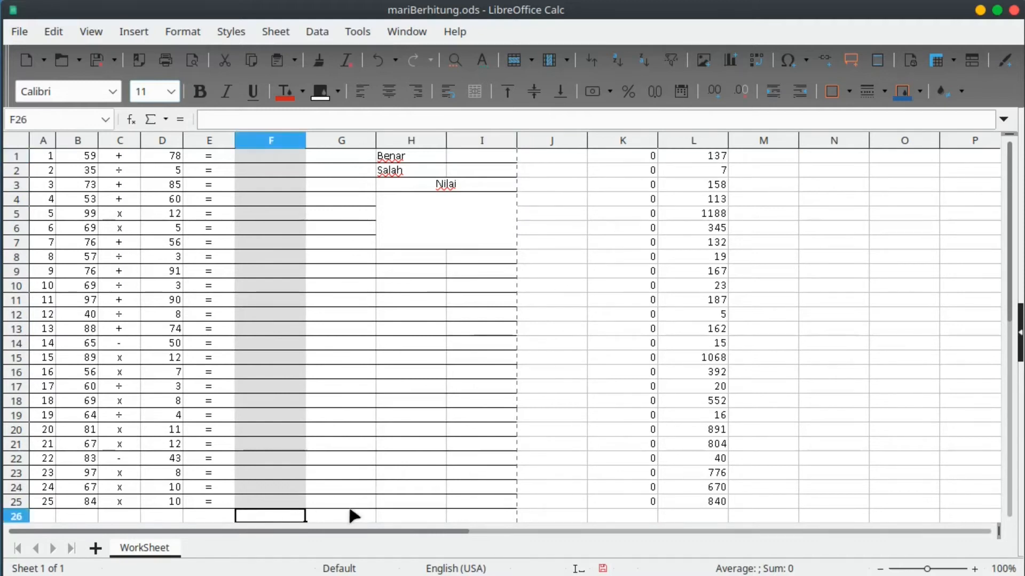
text(=)
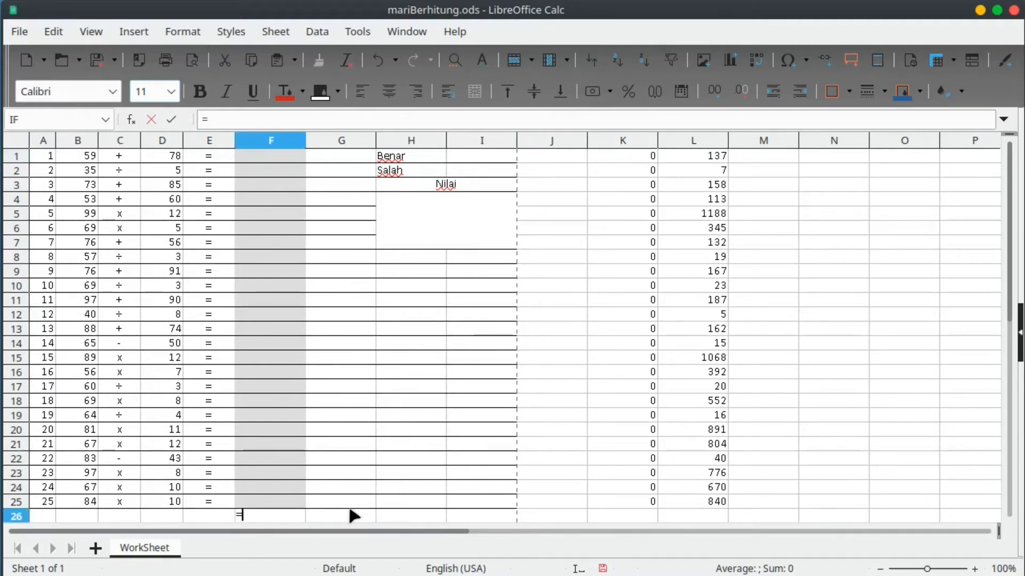
text(co)
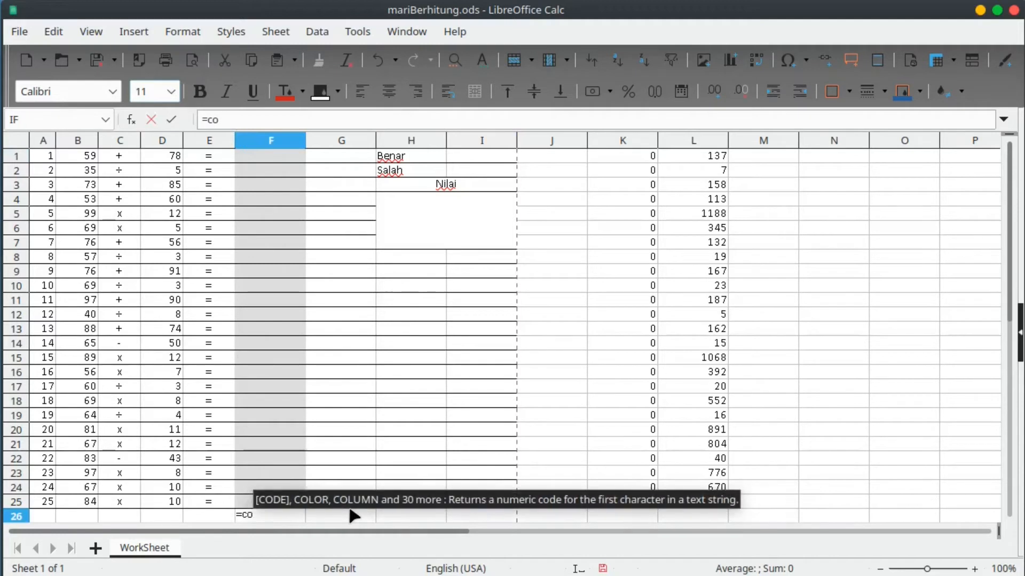
text(u)
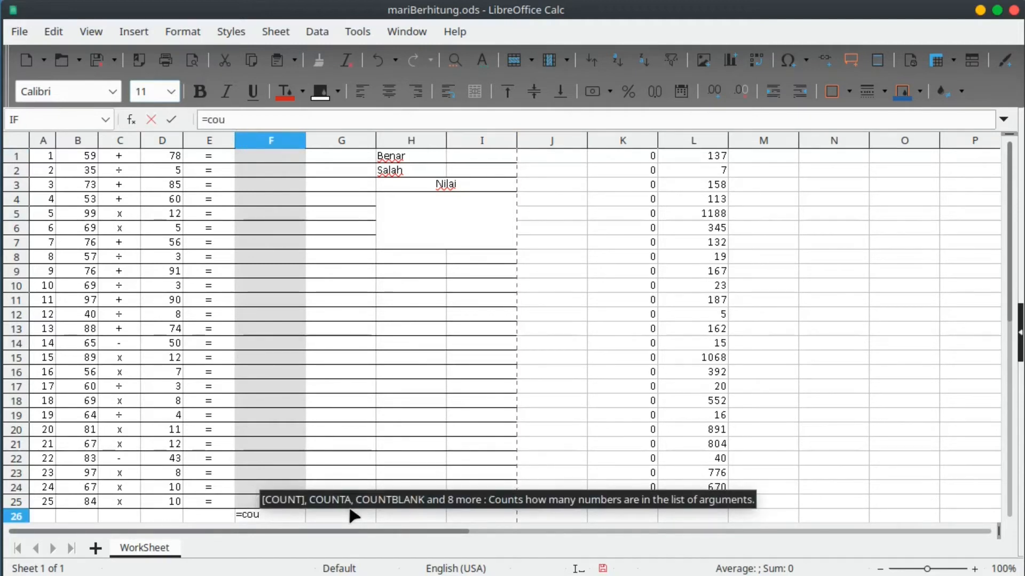
text(nt)
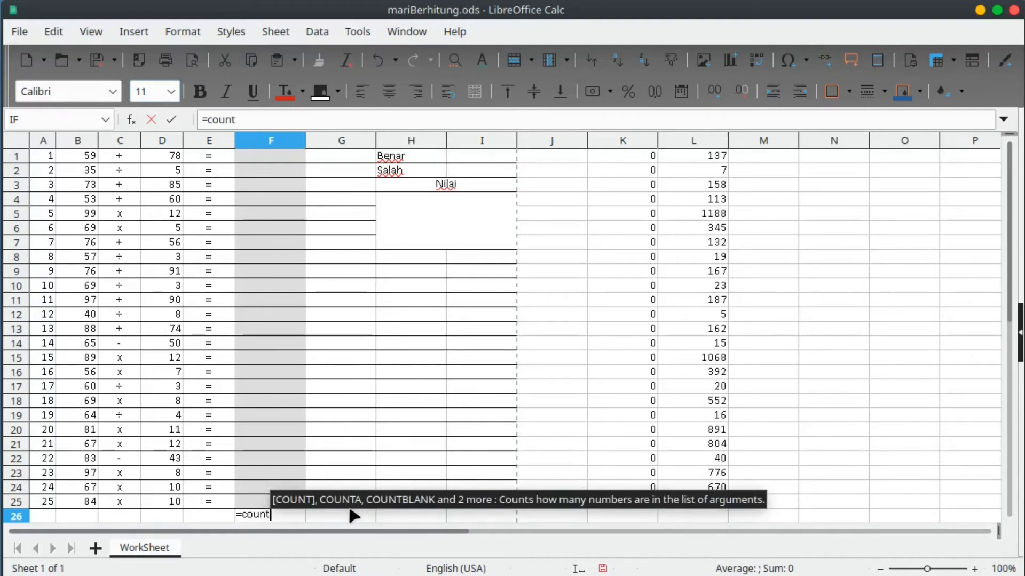
text(()
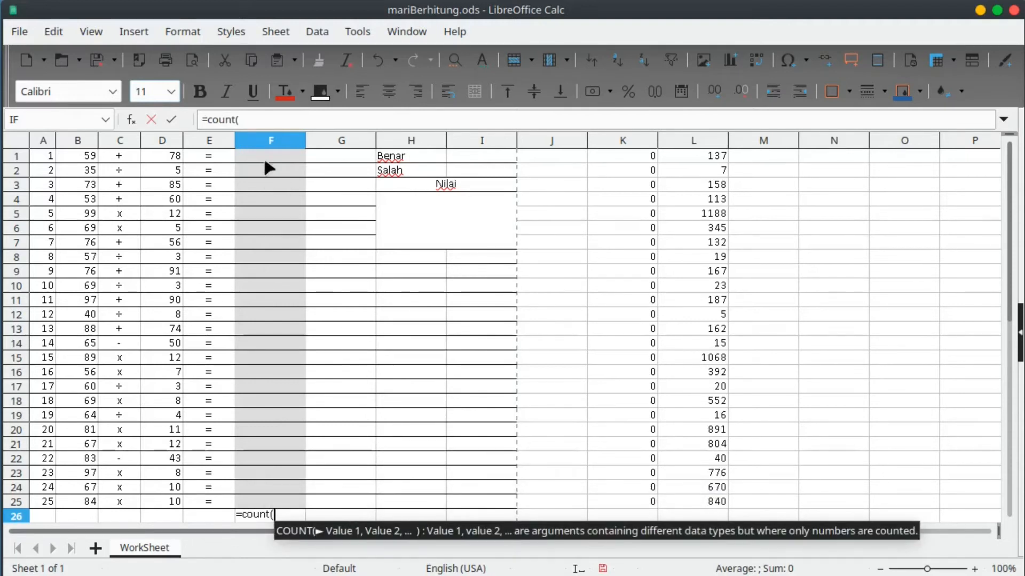
drag(266, 154, 270, 502)
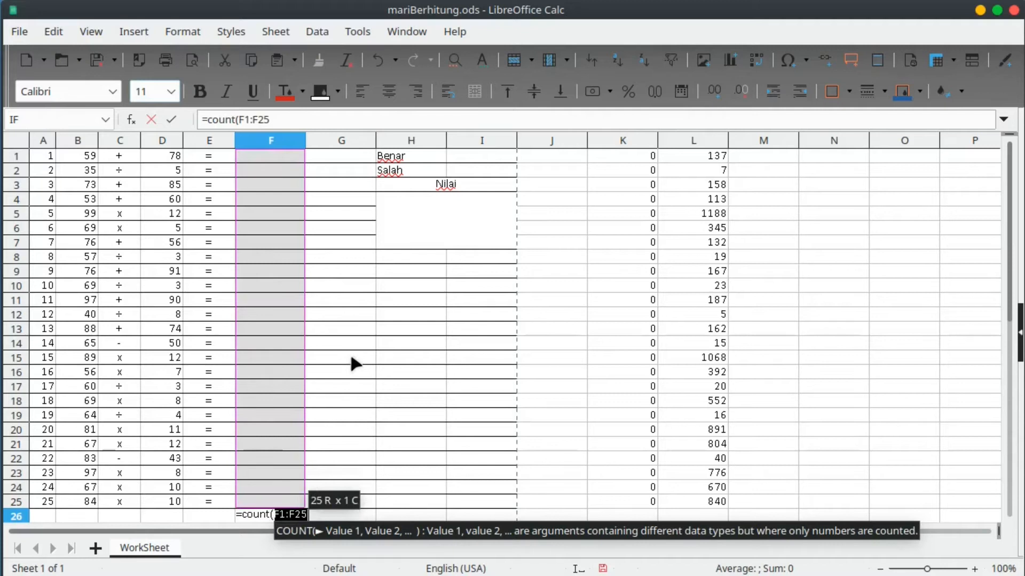
key(Return)
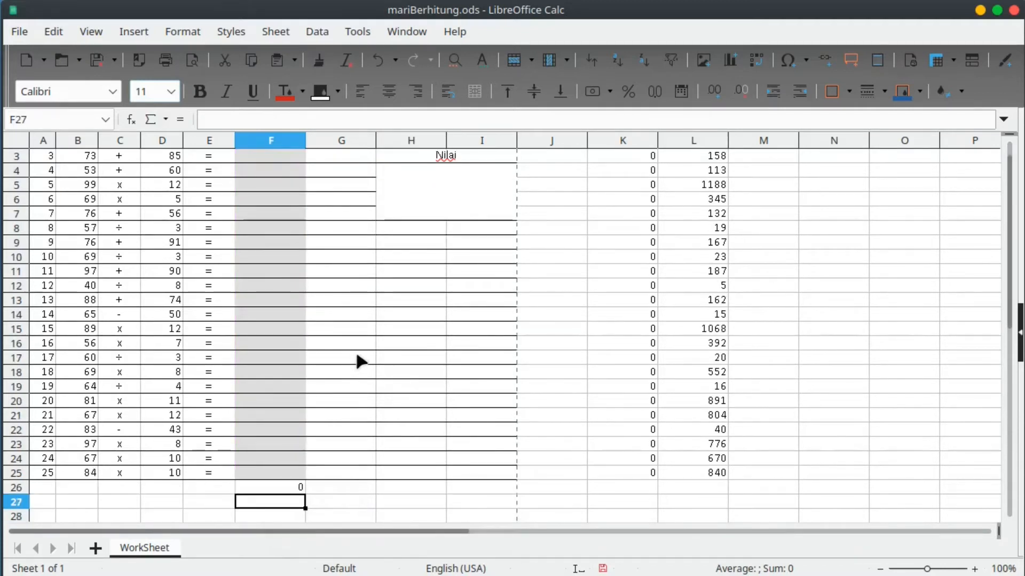
Test the count with values 1 and 2 in F1:F2, then delete them.
scroll(361, 362, up, 1)
click(270, 158)
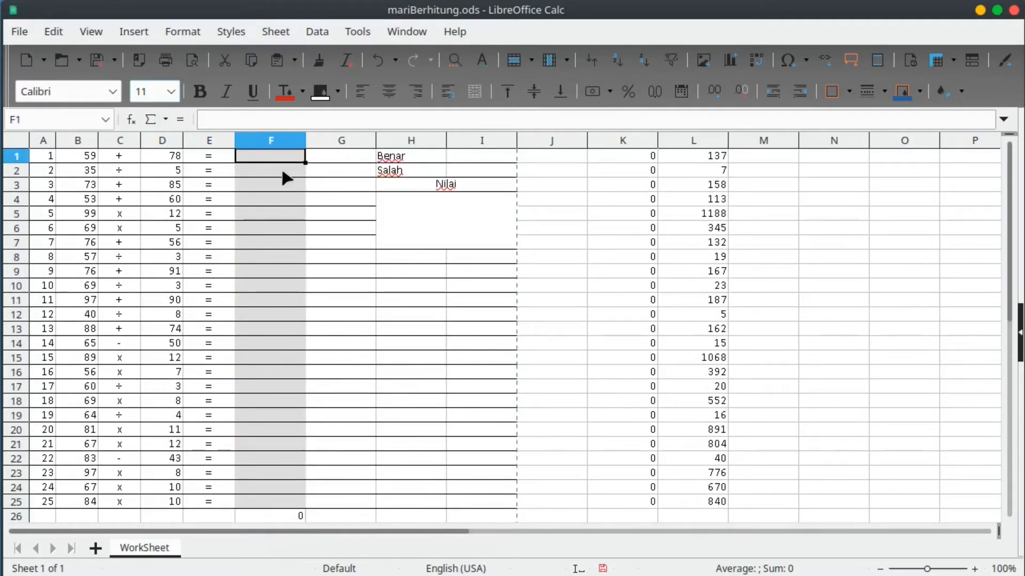
text(1)
key(Return)
text(2)
key(Return)
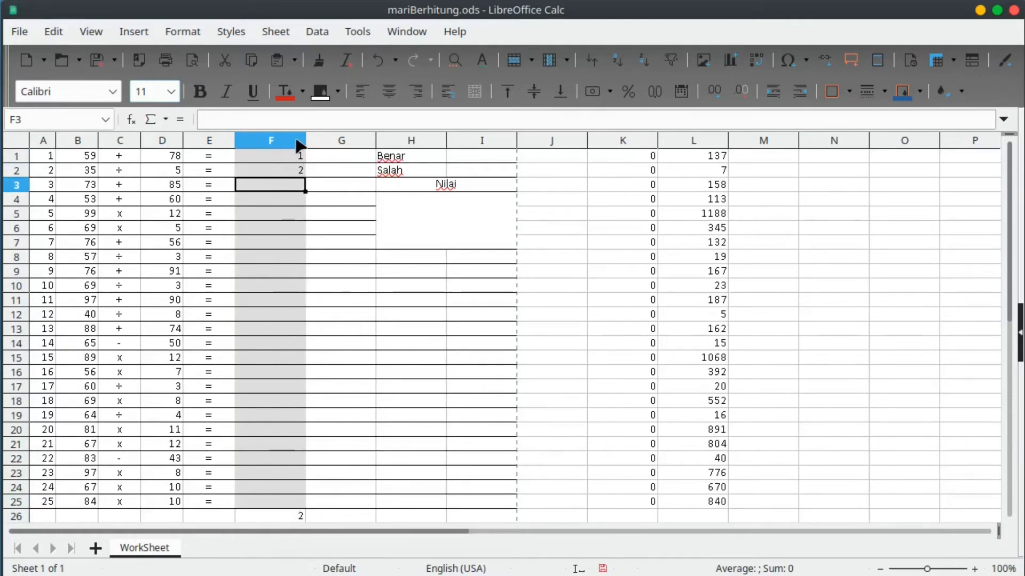
drag(295, 156, 293, 175)
key(Delete)
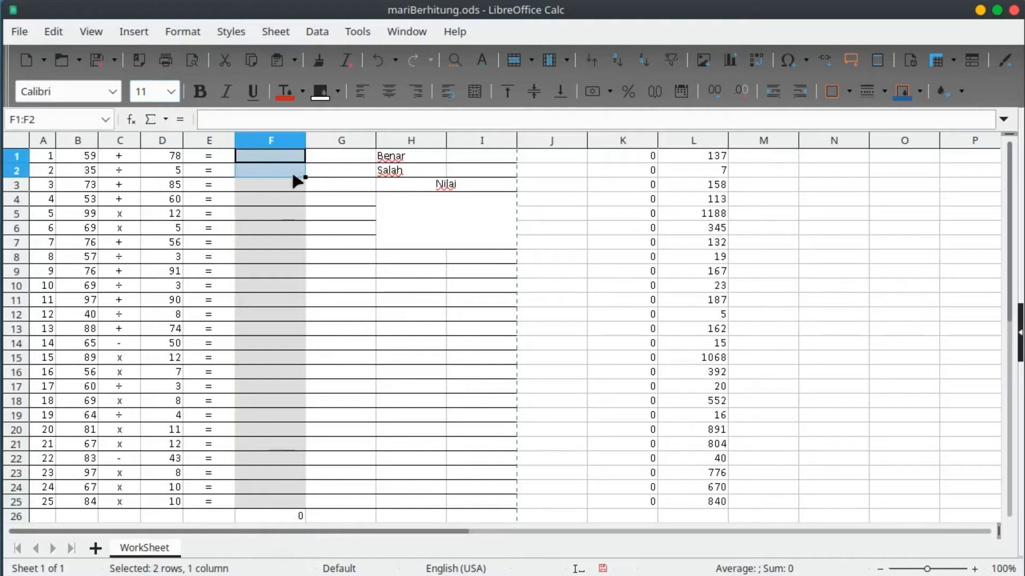
click(470, 155)
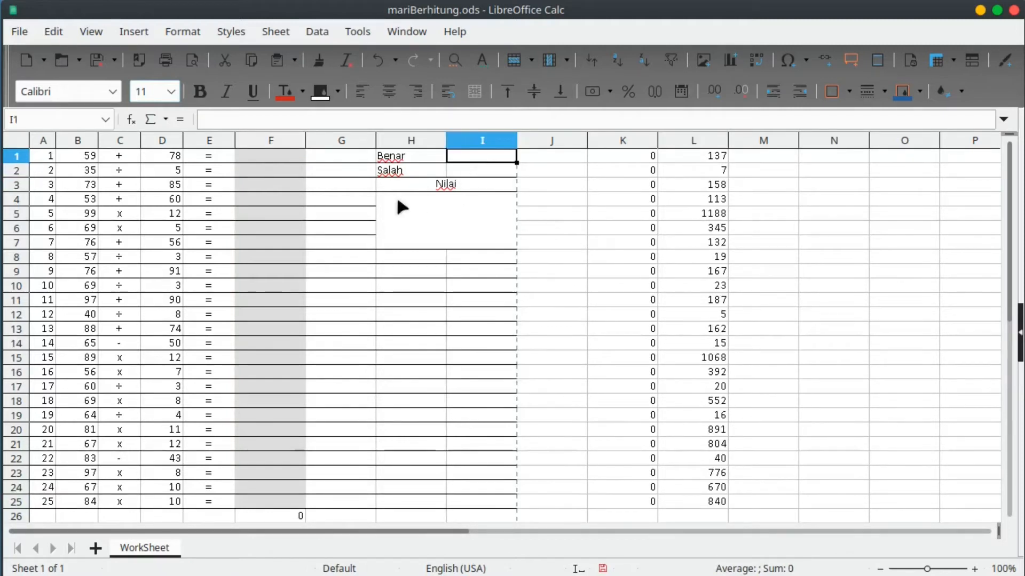
Enter =B1+D1 in F1 so the first answer shows 137.
click(291, 159)
text(=)
key(Left)
key(Left)
key(Left)
key(Left)
text(+)
key(Left)
key(Right)
key(Right)
key(Right)
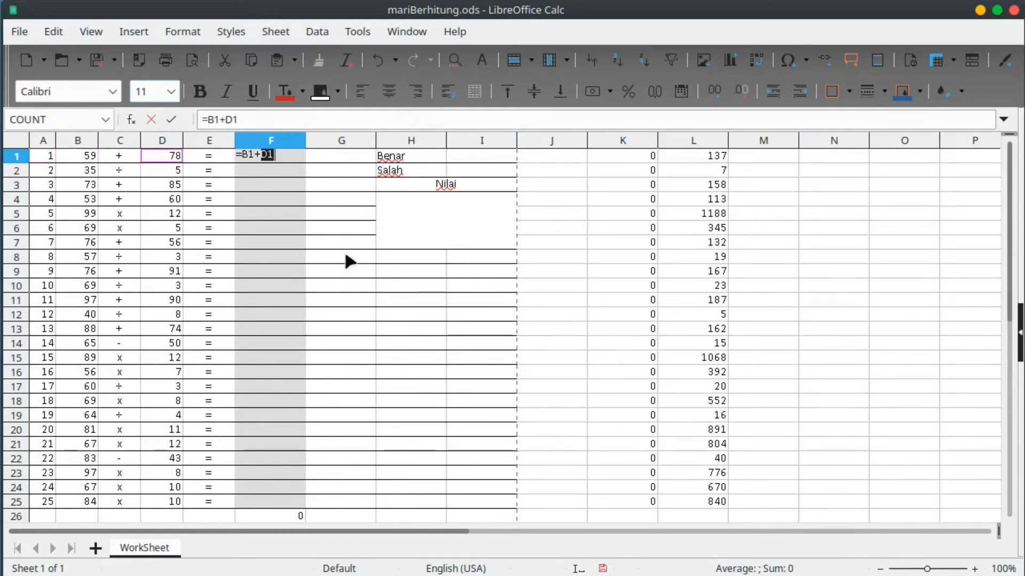
key(Return)
click(442, 243)
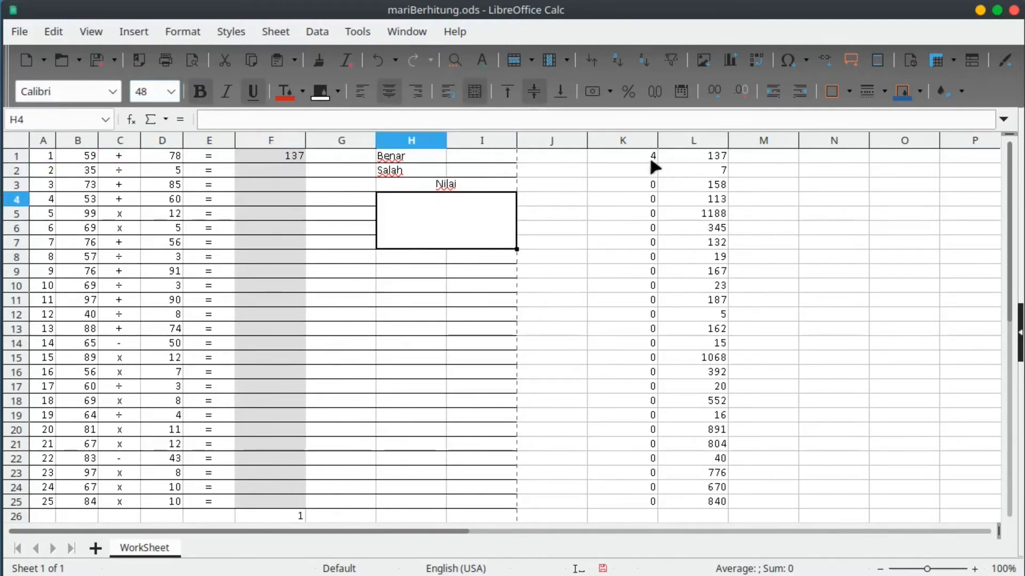
click(491, 156)
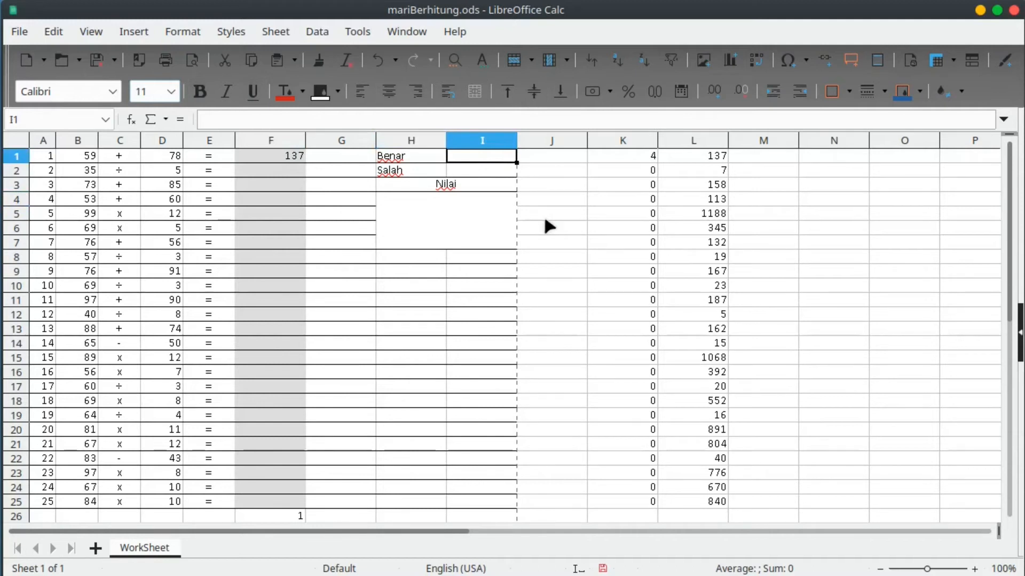
Enter =IF(F26=25,COUNTIF(K1:K25,4),"") in I1 to count correct answers.
text(=if)
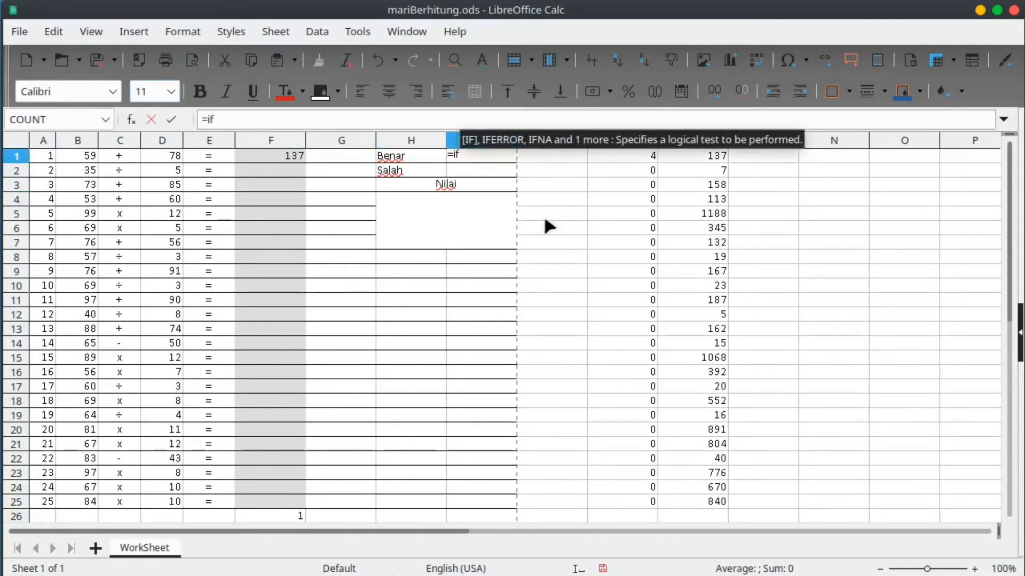
text(()
click(288, 516)
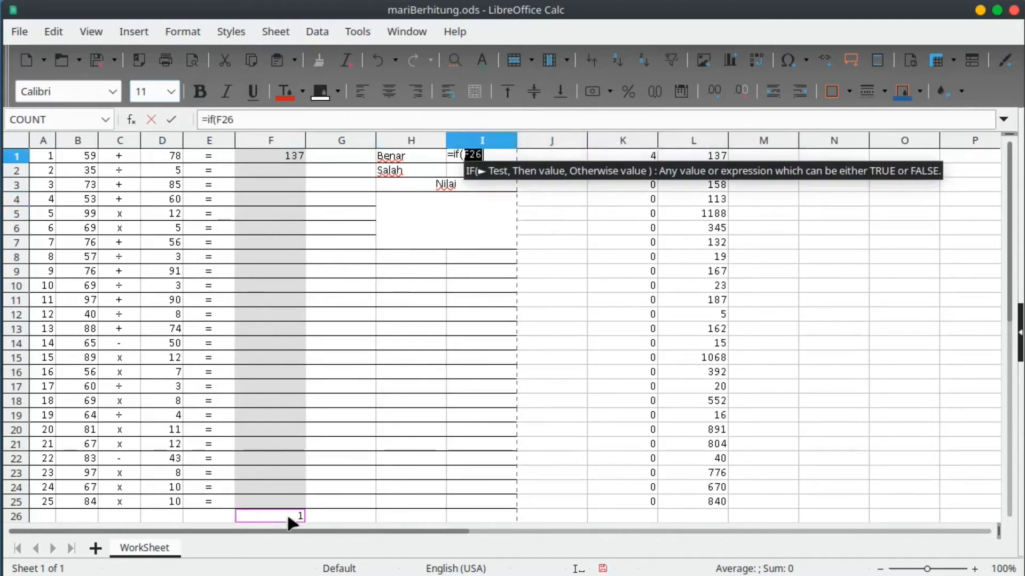
text(=25)
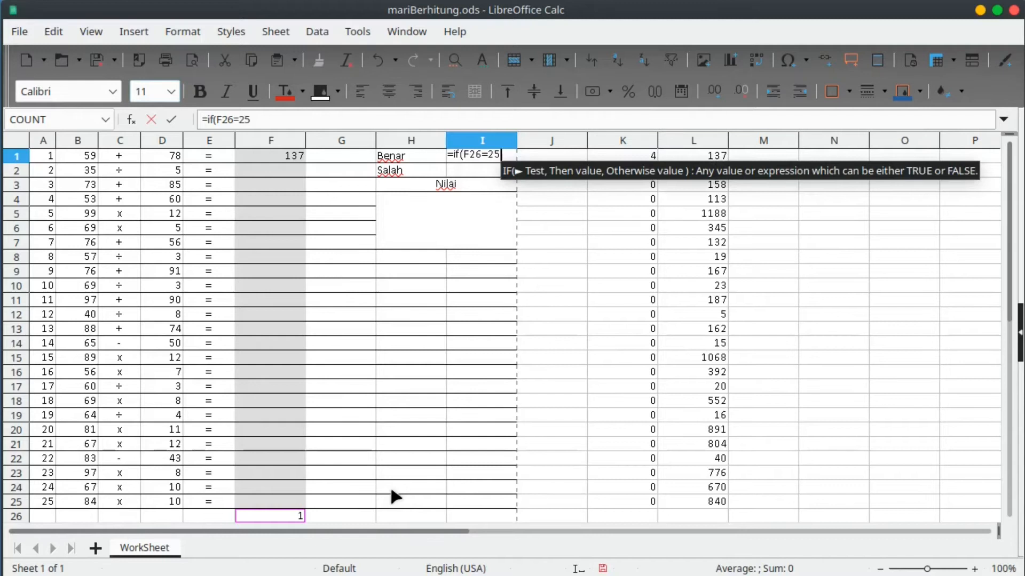
text(,)
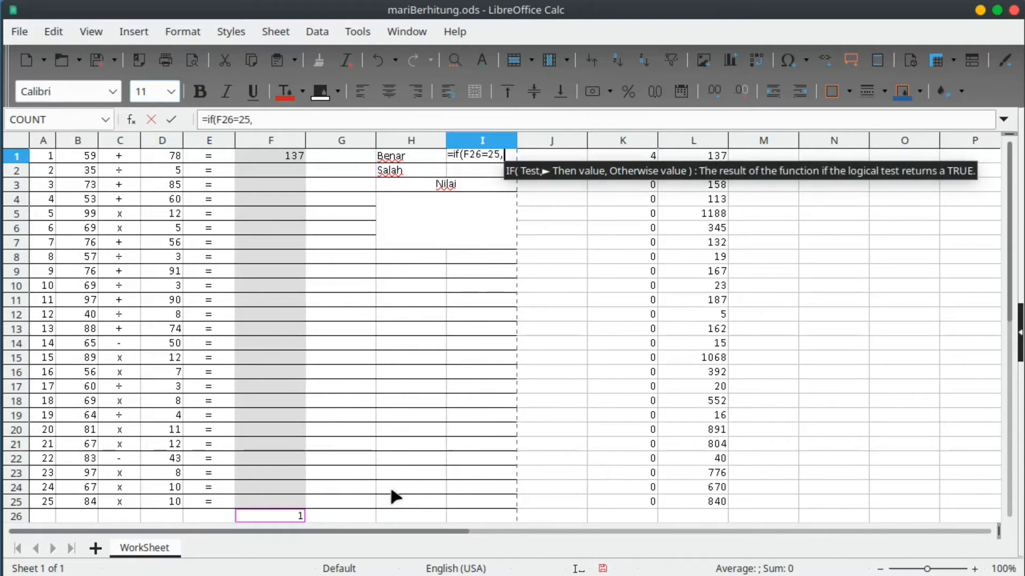
text(cou)
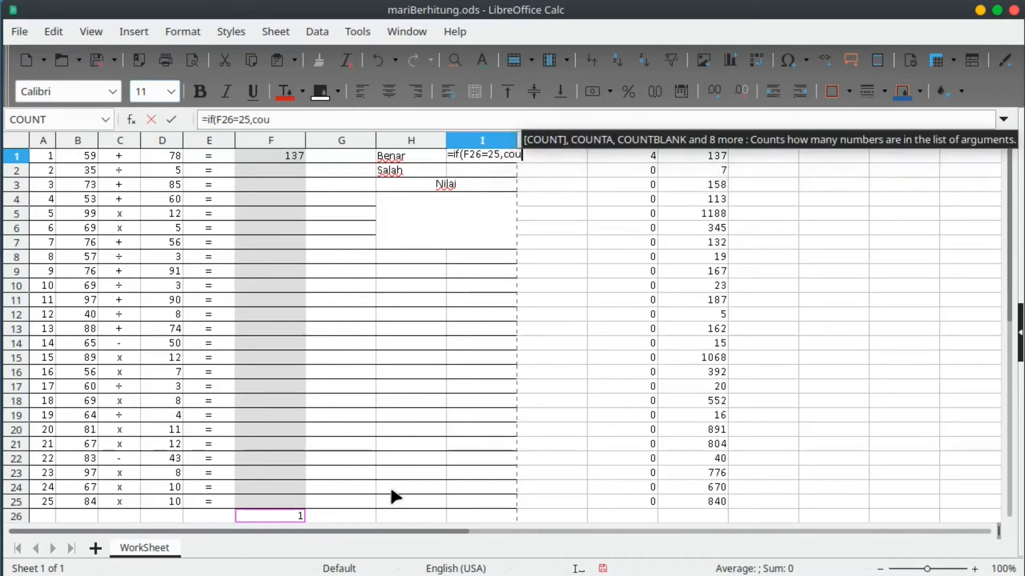
text(nt)
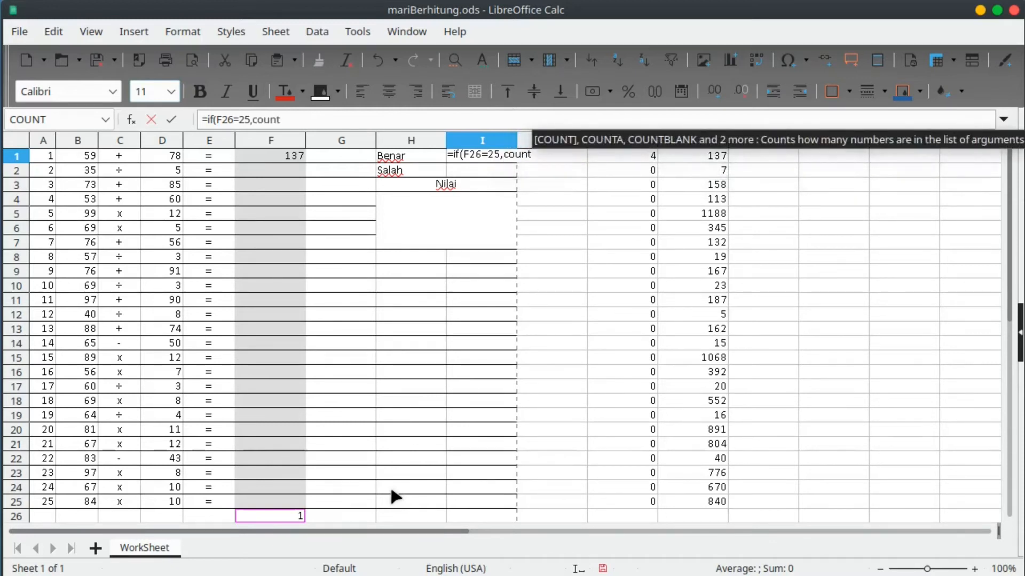
text(()
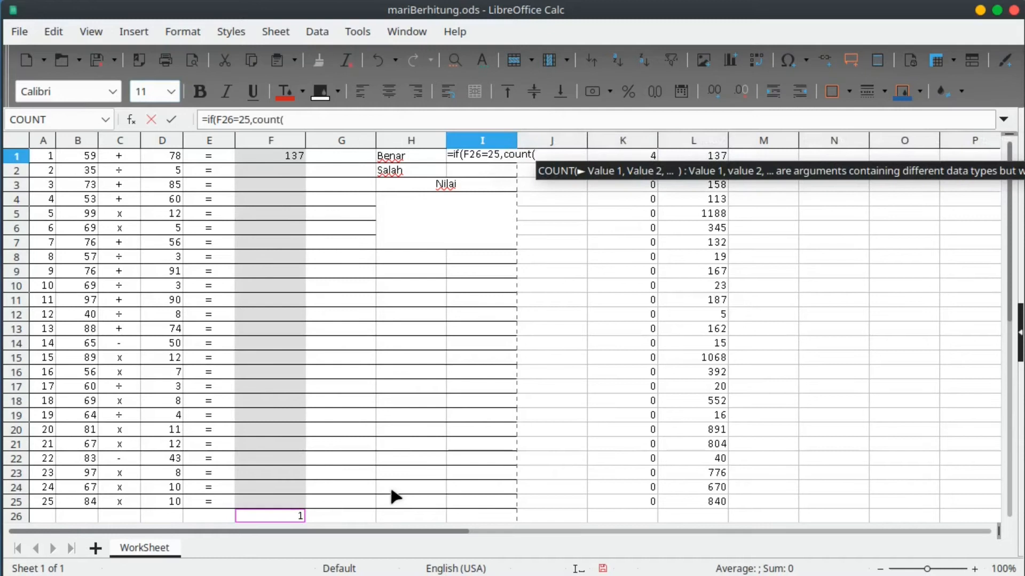
key(BackSpace)
text(if()
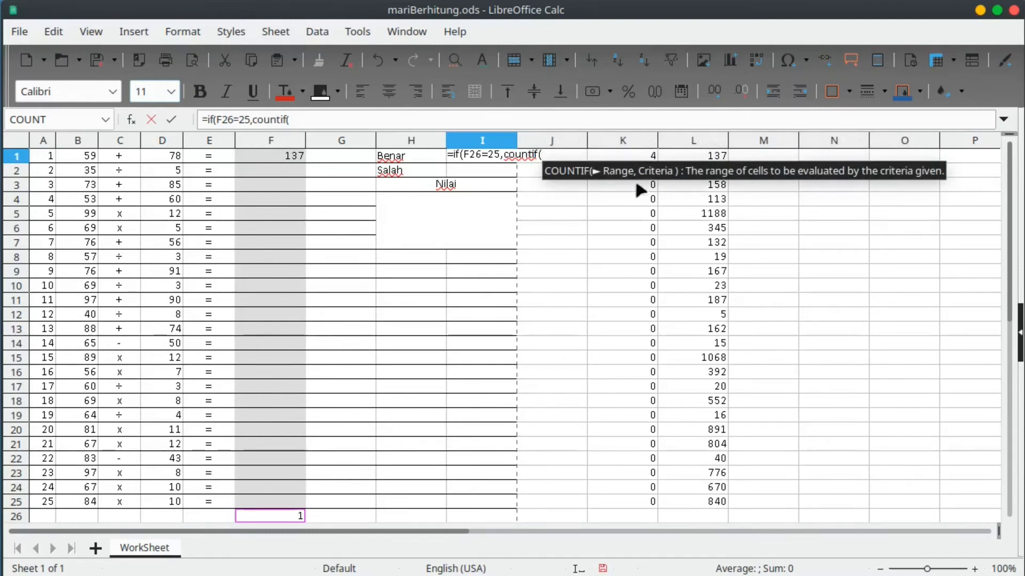
drag(643, 157, 642, 499)
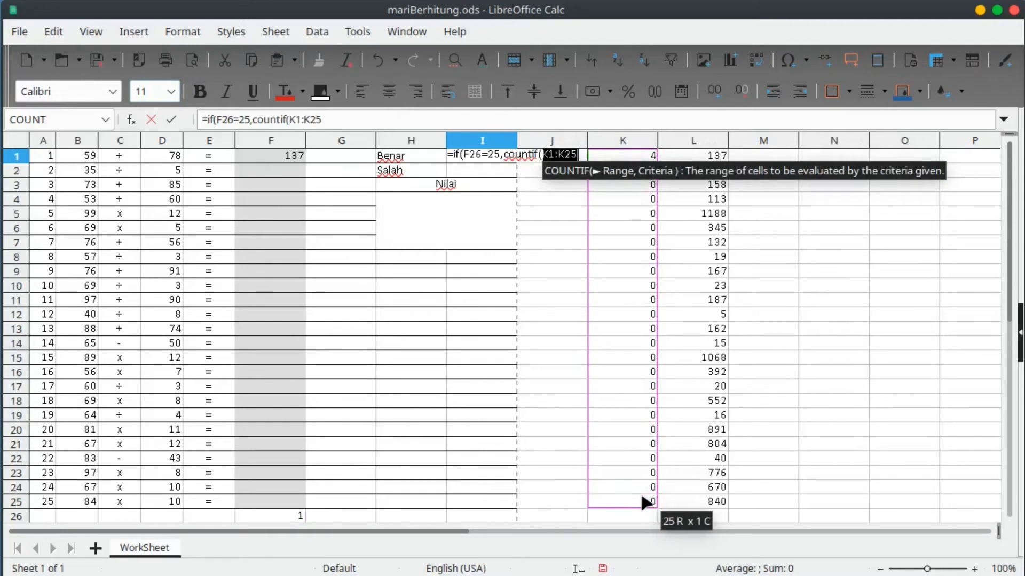
text())
key(BackSpace)
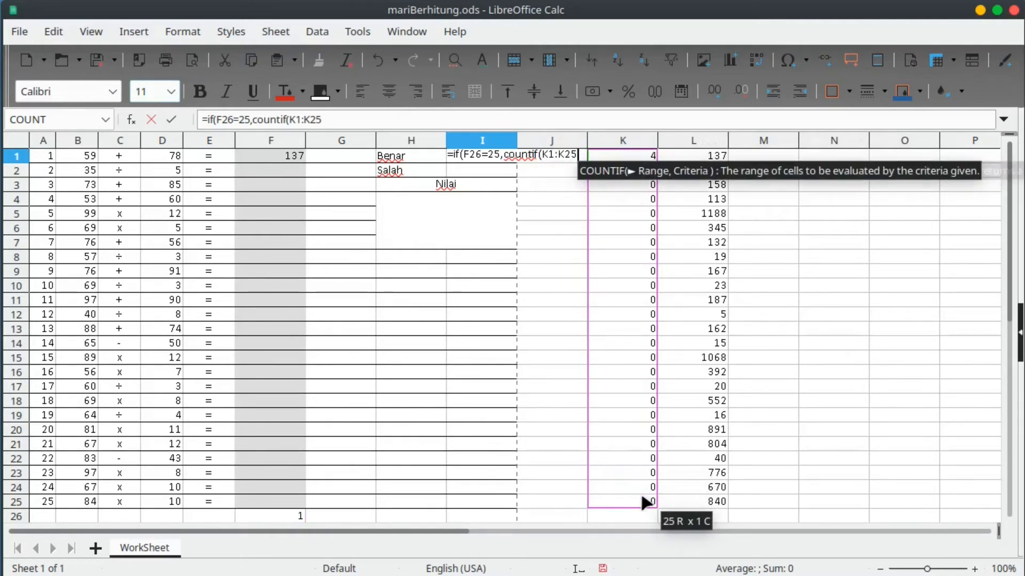
text(,)
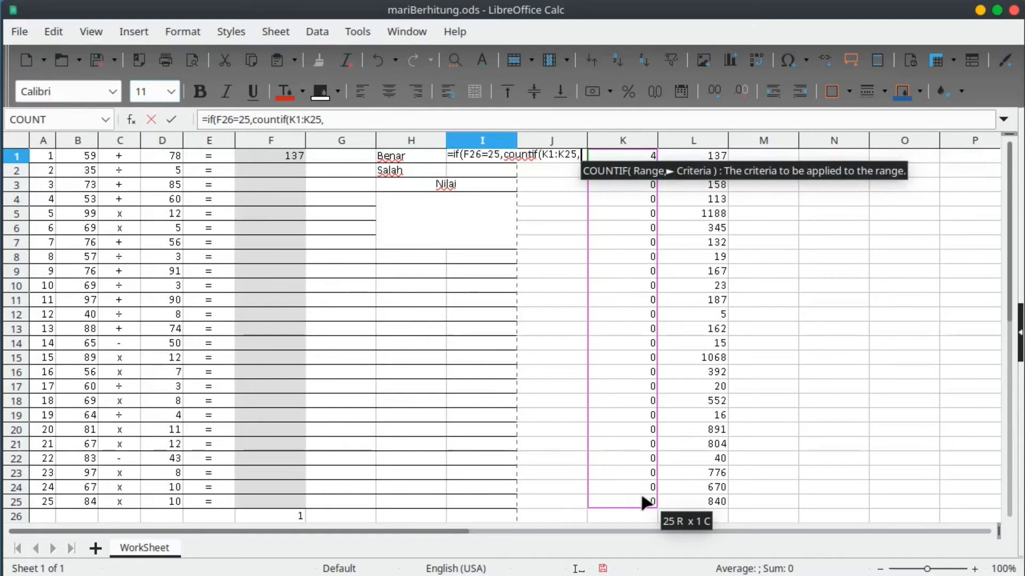
text(4))
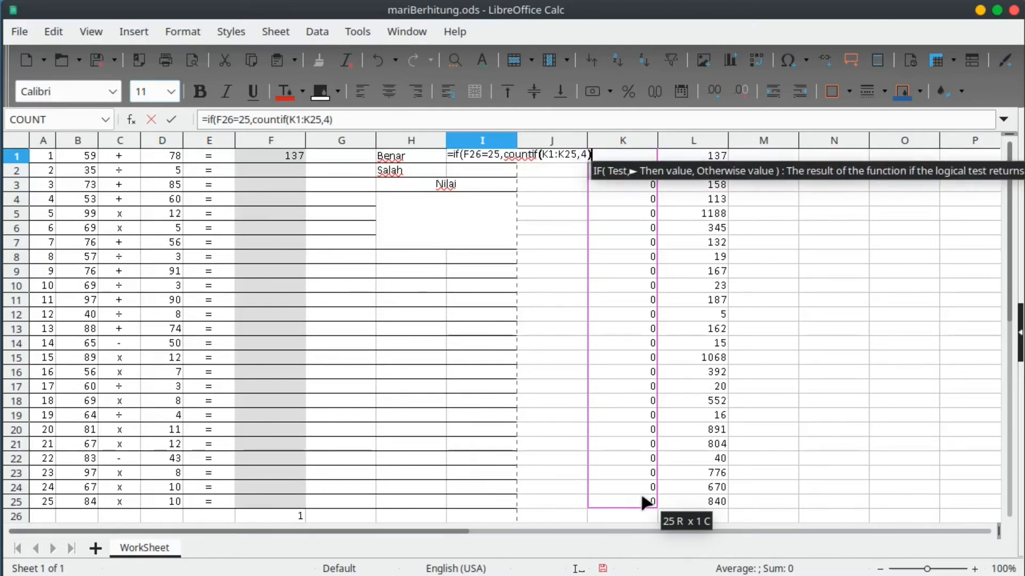
text(,)
text(""))
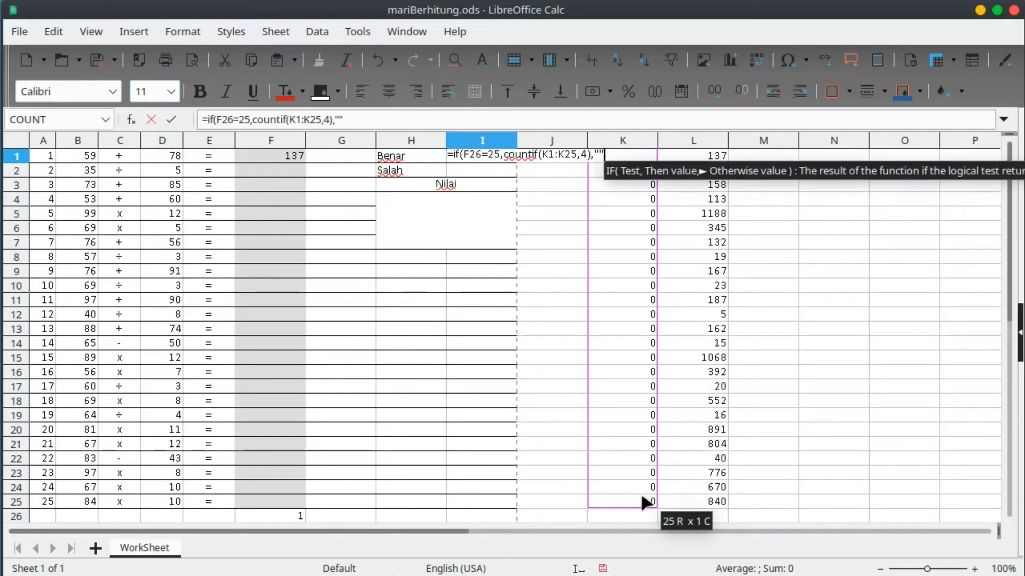
key(Return)
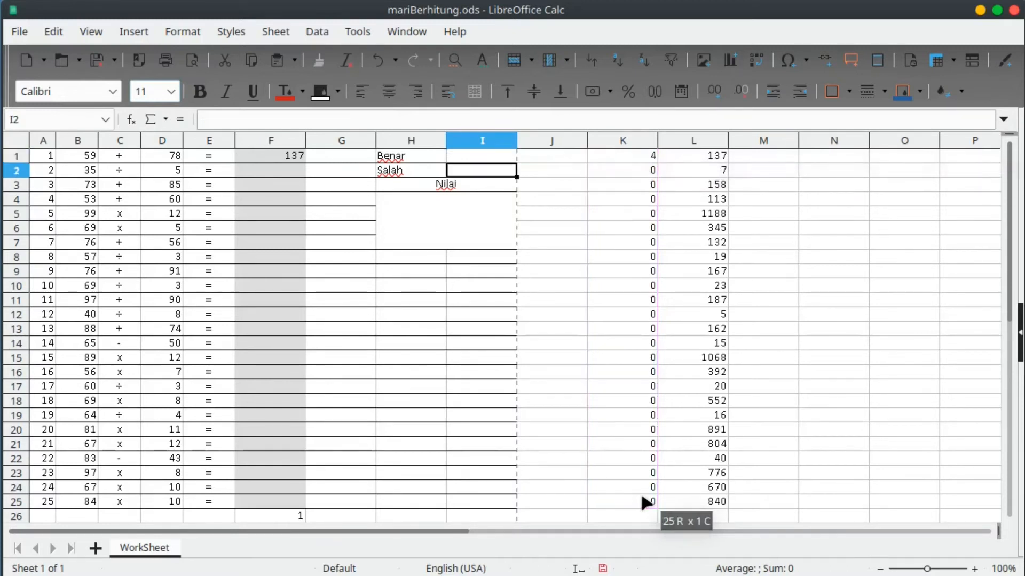
Fill the answer cells F2:F25 with the test value 2 by copying F2 down.
drag(253, 171, 273, 499)
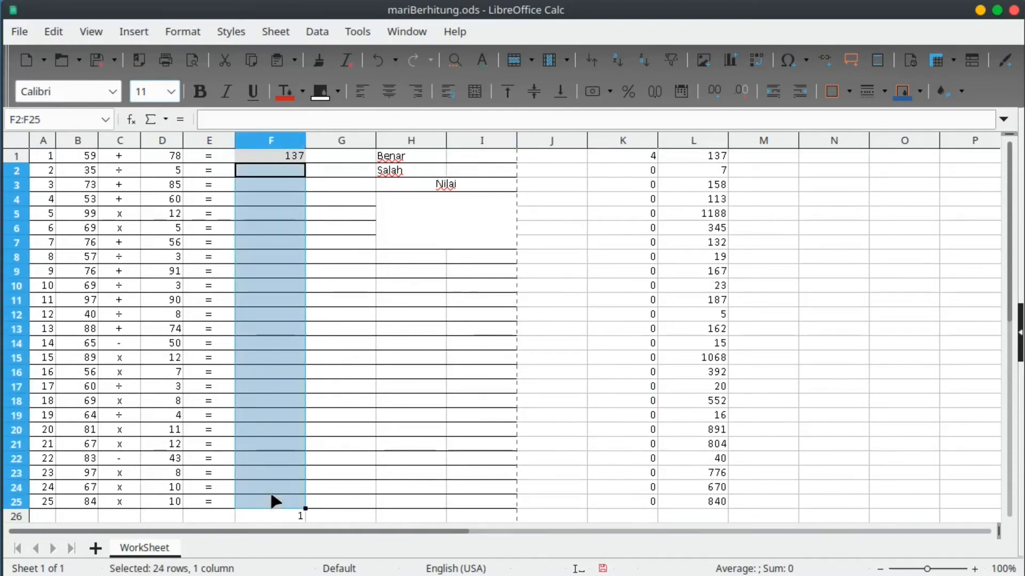
text(2)
key(ctrl+Return)
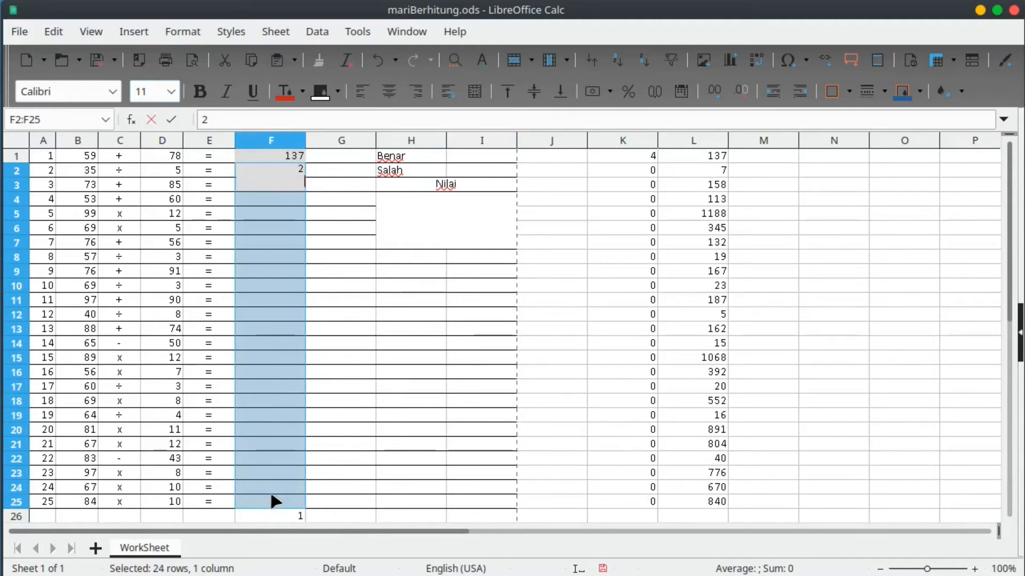
click(312, 459)
click(274, 169)
right_click(276, 174)
click(320, 200)
drag(283, 190, 291, 504)
right_click(289, 499)
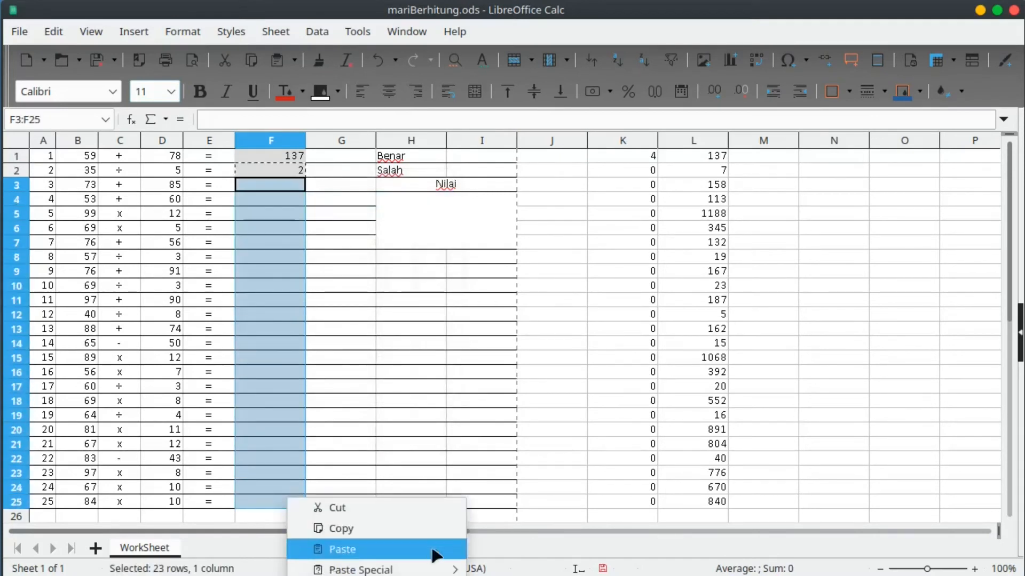
mouse_move(435, 569)
click(342, 549)
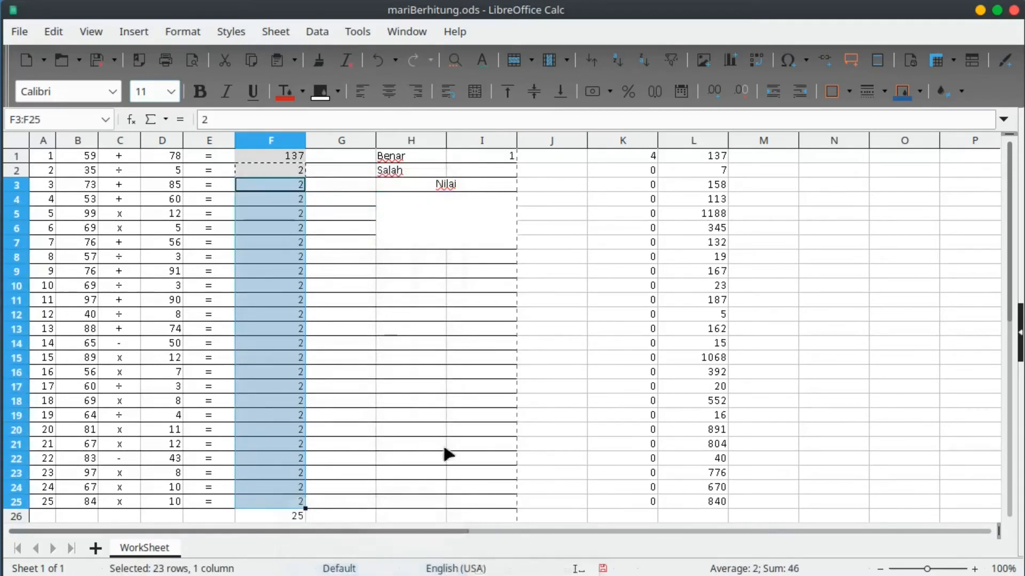
click(440, 416)
key(Escape)
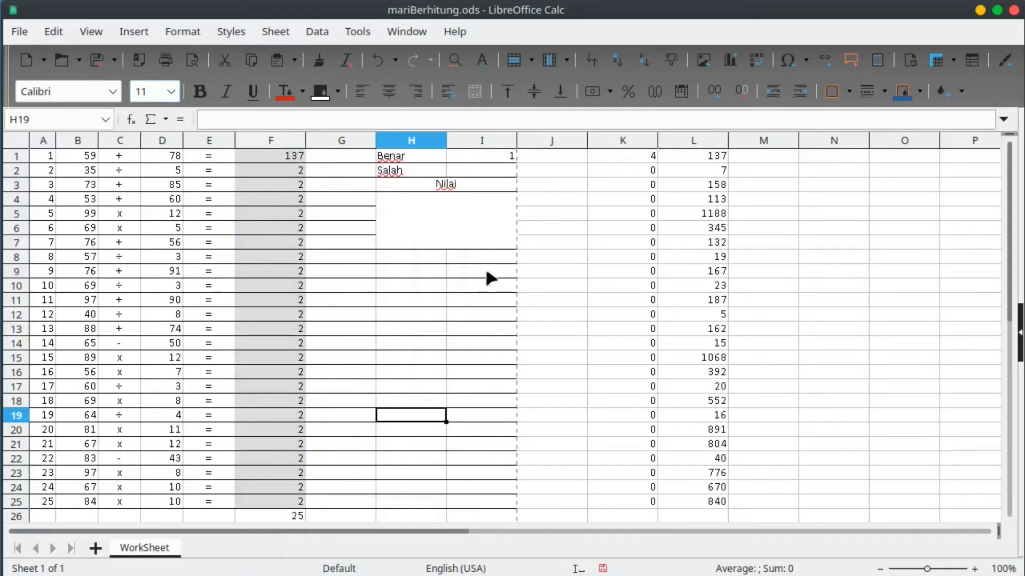
Check the I1 and F26 formulas, then change F25 to 1.
click(509, 159)
click(509, 172)
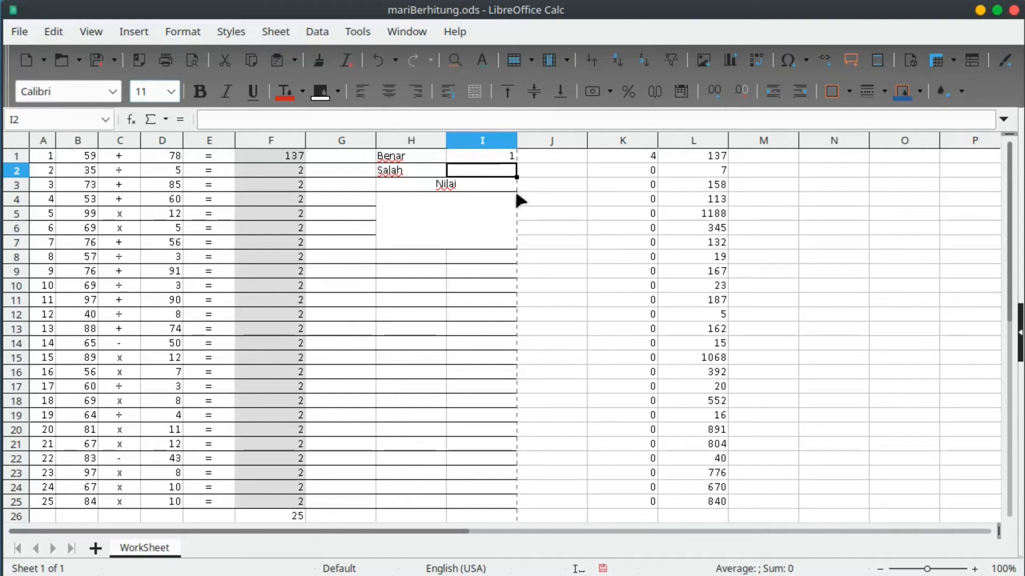
click(492, 160)
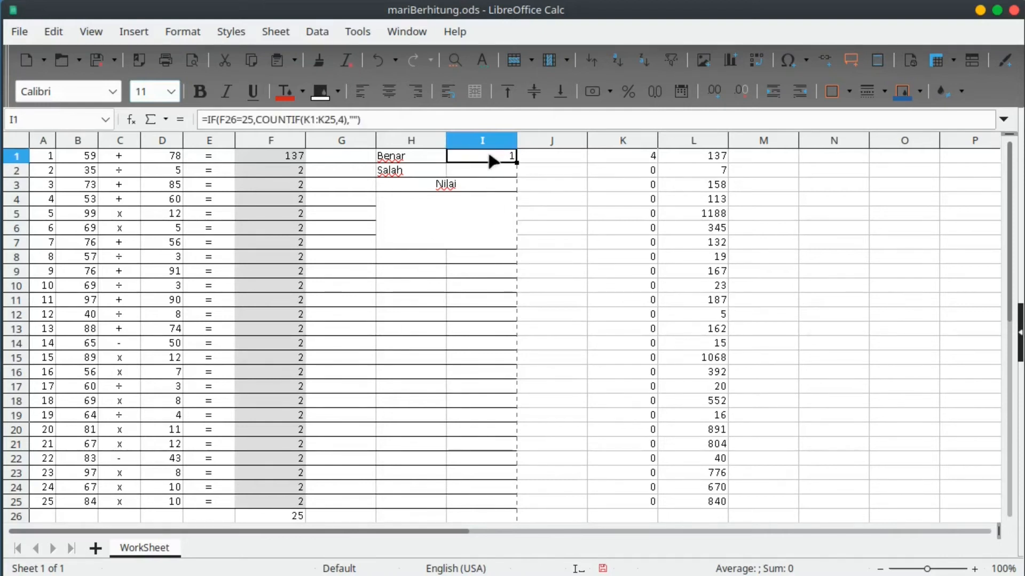
click(292, 513)
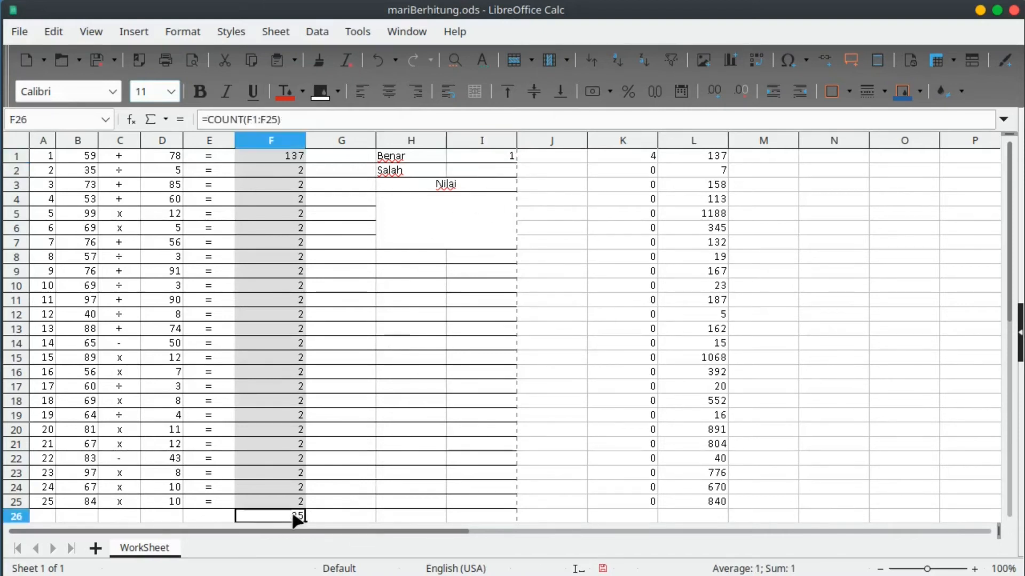
click(299, 502)
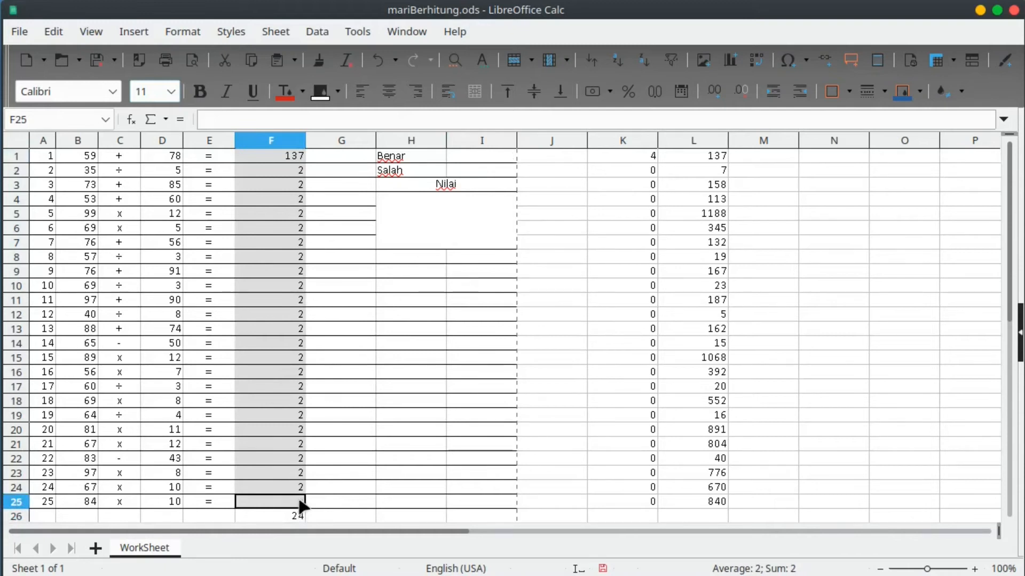
click(441, 315)
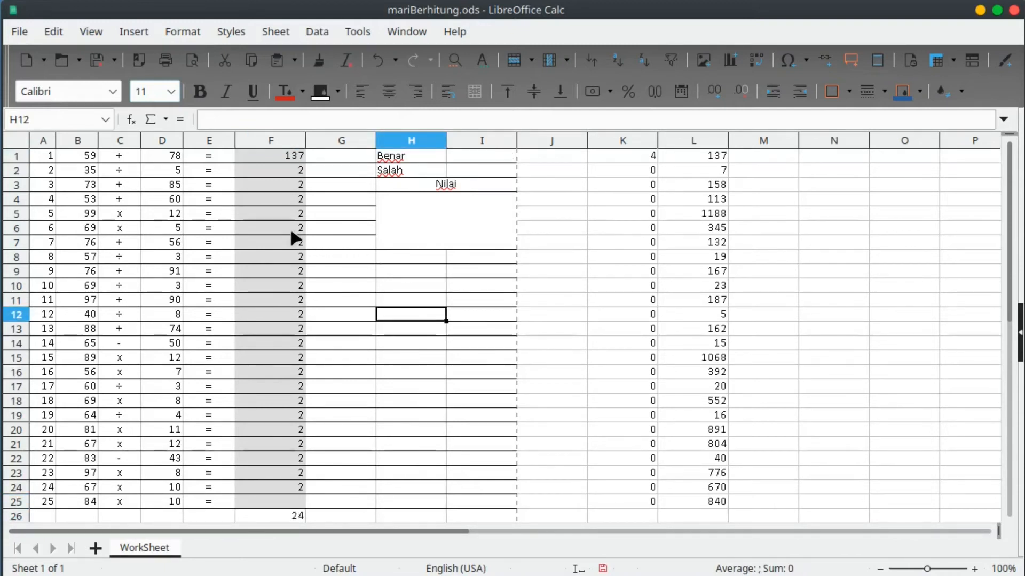
click(488, 157)
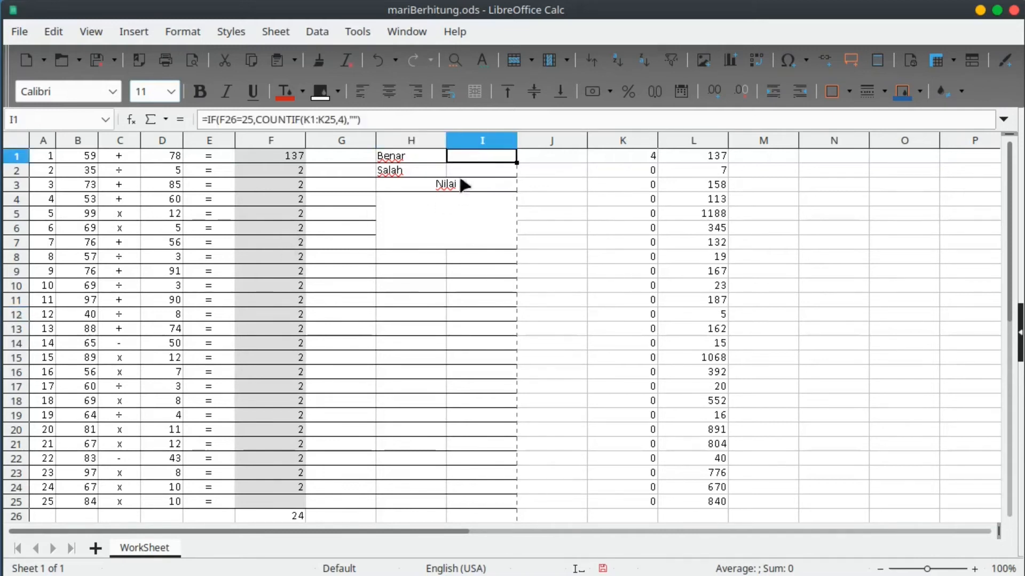
click(287, 501)
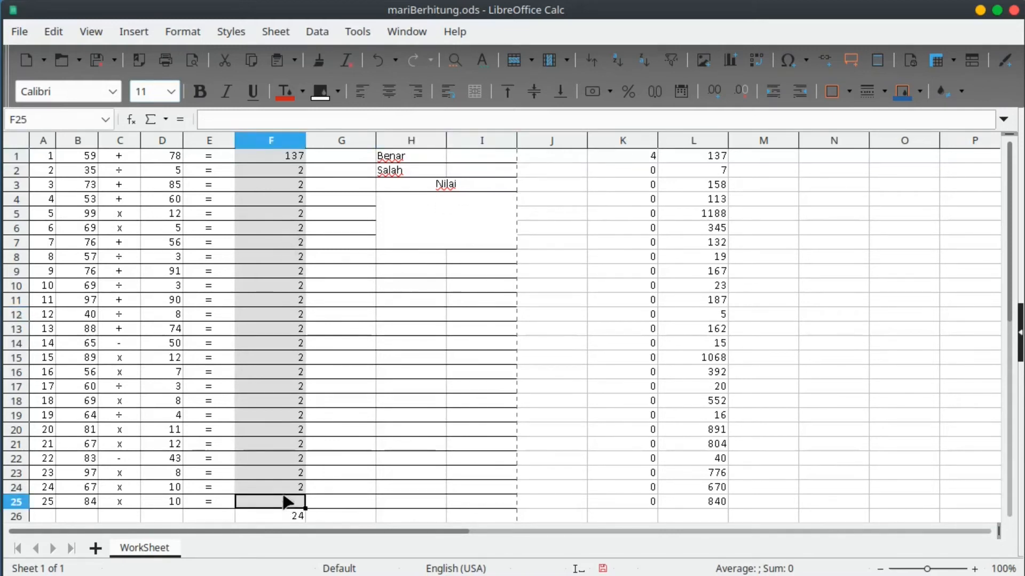
text(1)
key(Return)
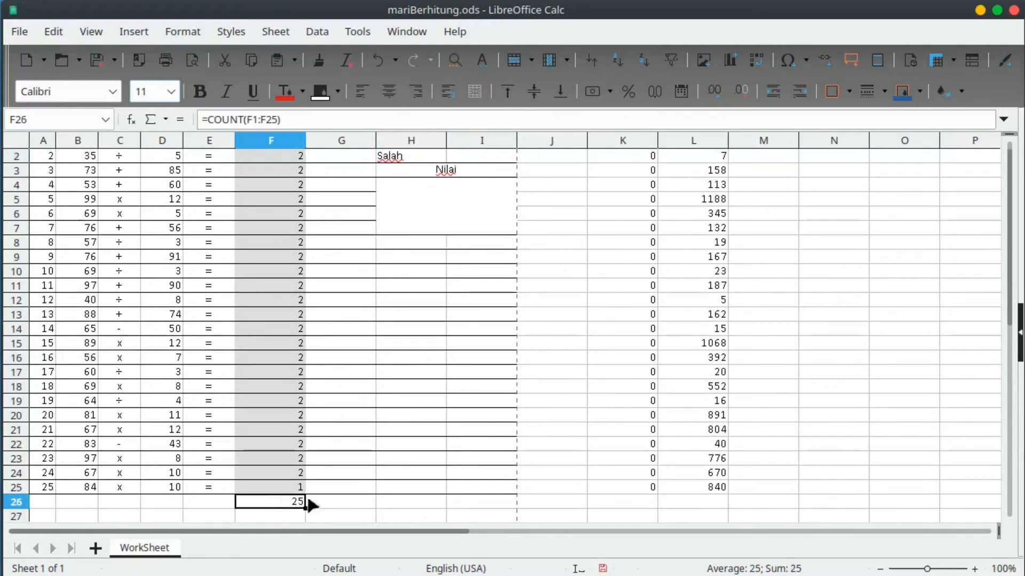
Enter =IF(F26=25,COUNTIF(K1:K25,0),"") in I2 to count wrong answers.
click(492, 169)
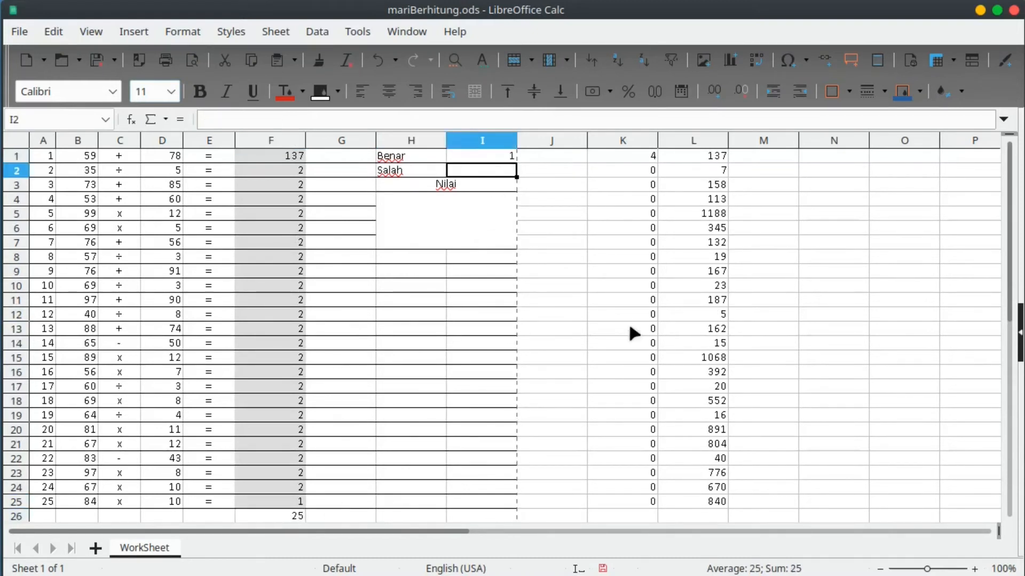
text(=if)
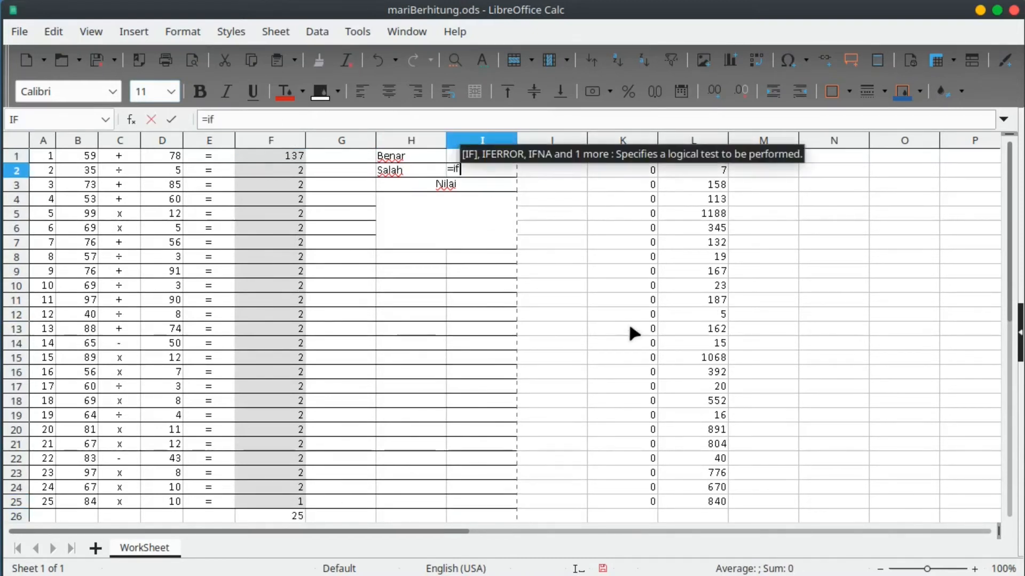
text(()
click(299, 516)
text(=)
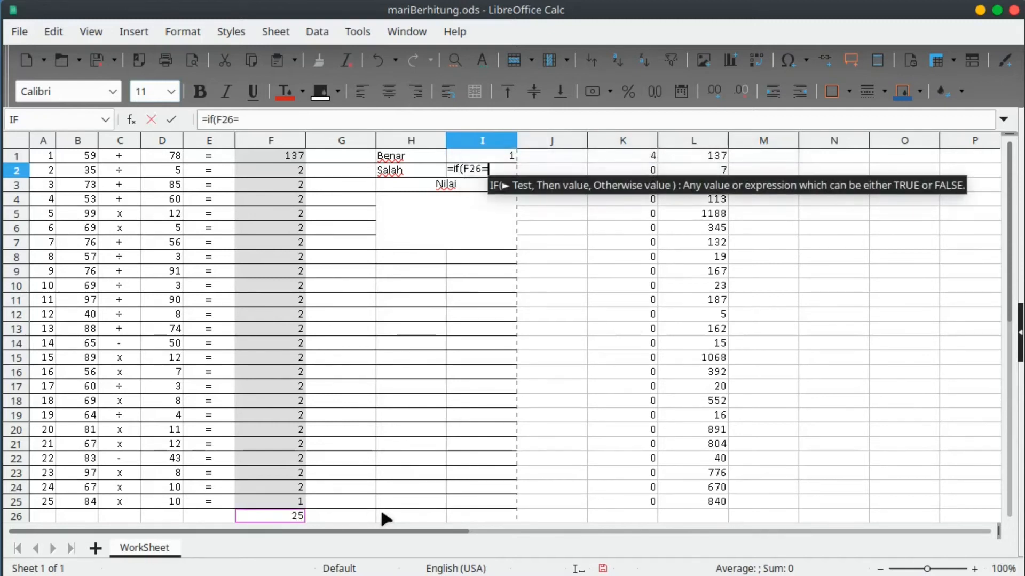
text(25)
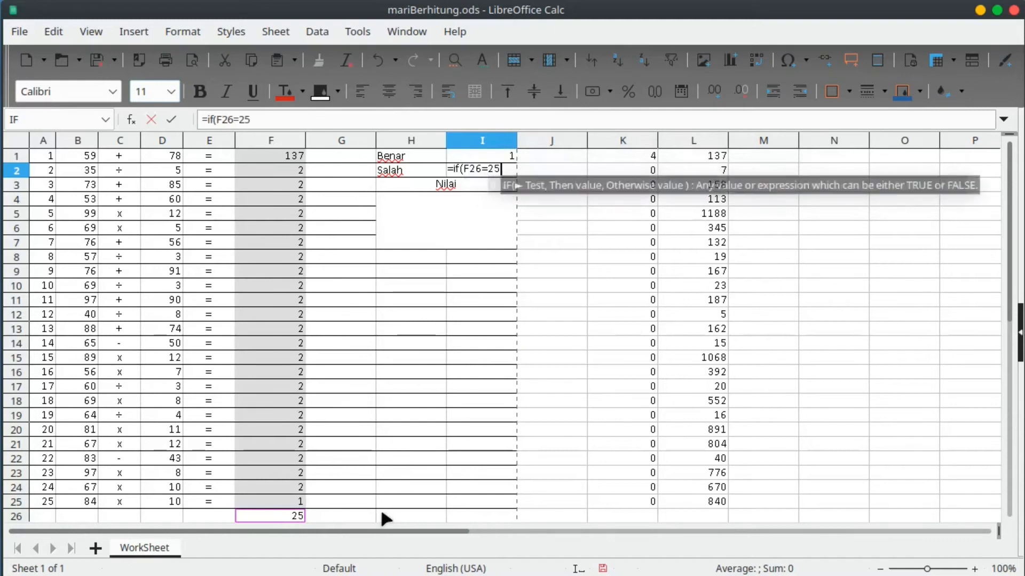
text(,countif)
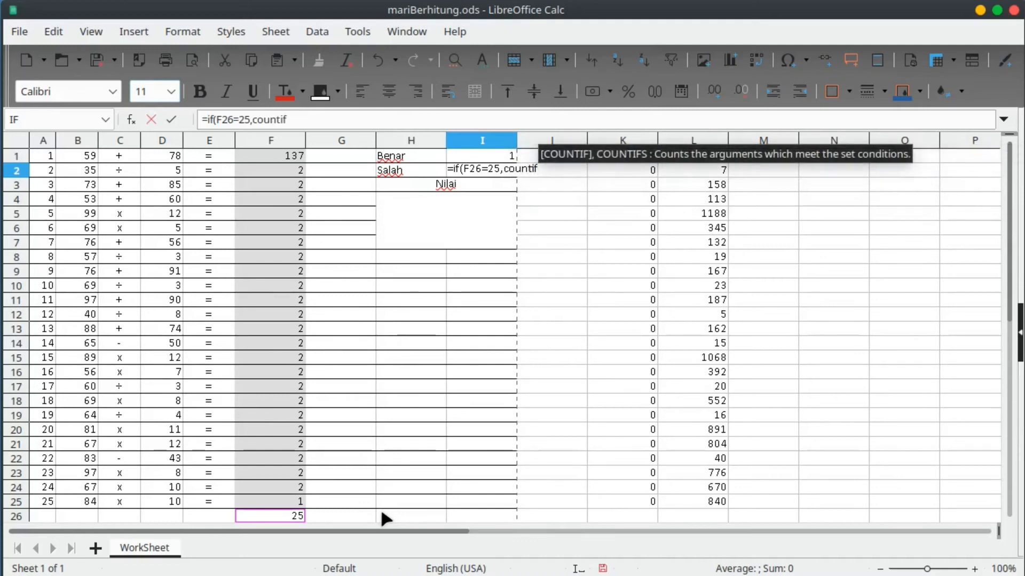
text(()
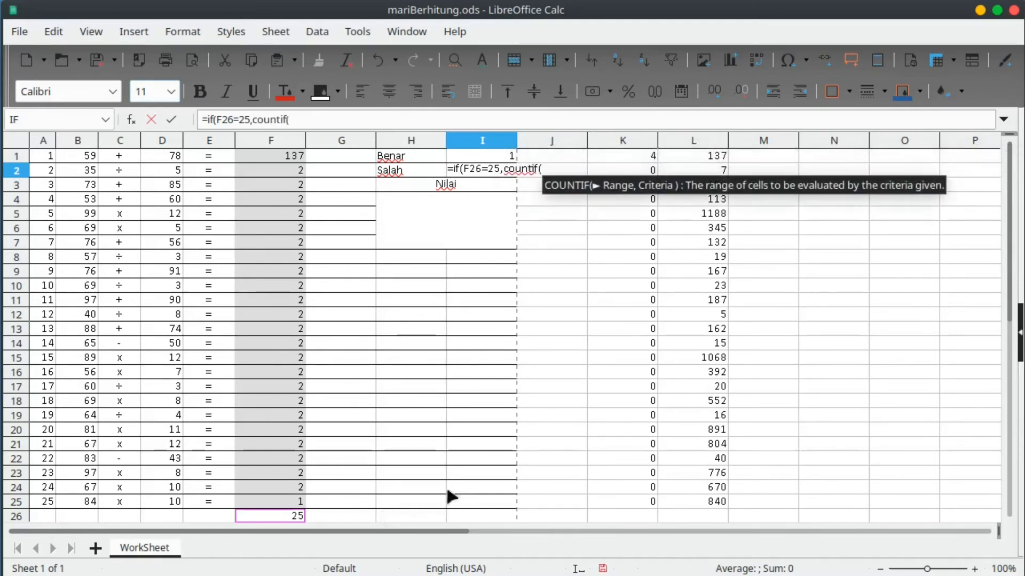
click(632, 149)
drag(633, 155, 633, 502)
text(,0)
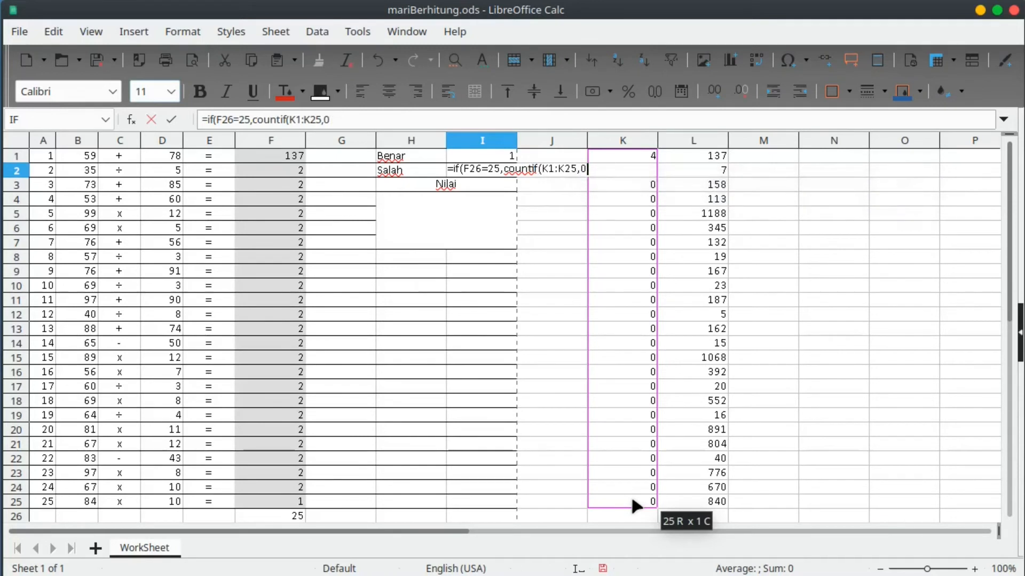
text())
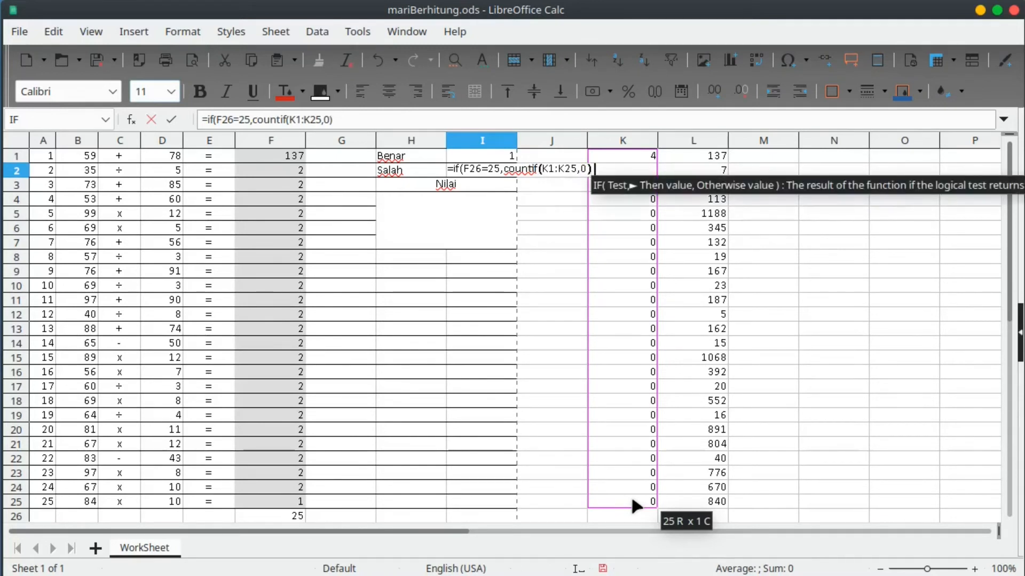
text(,)
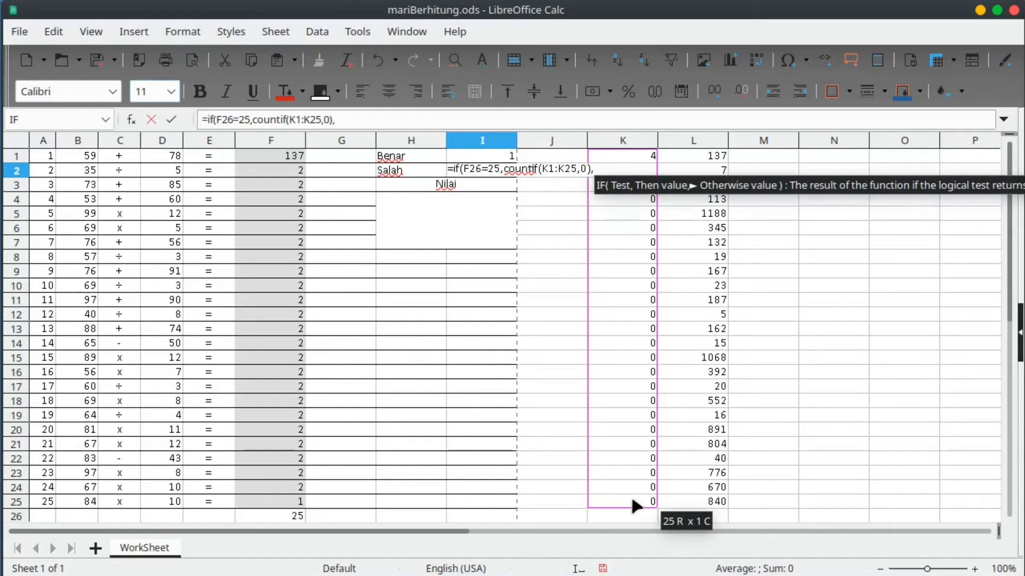
text(""))
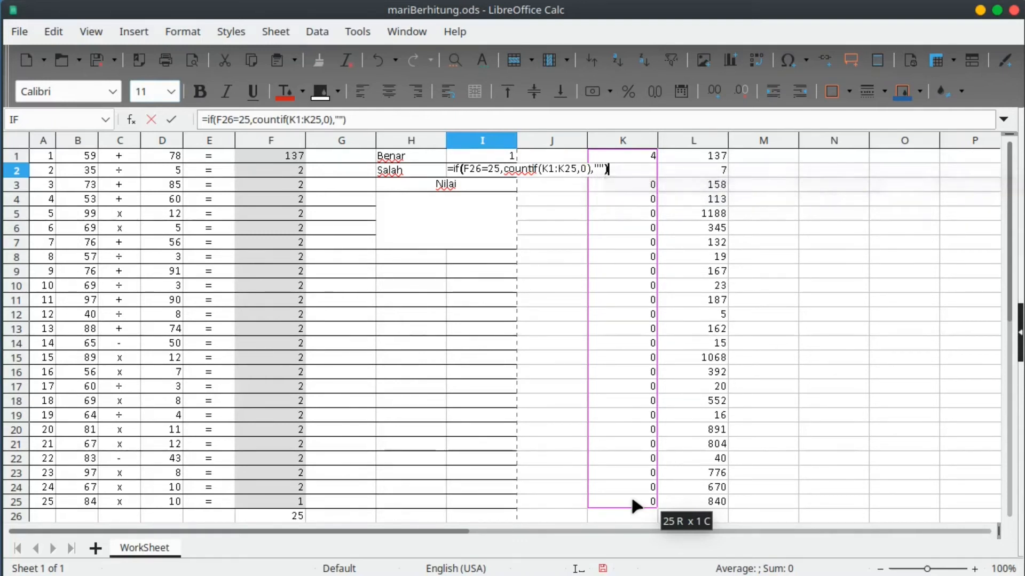
key(Return)
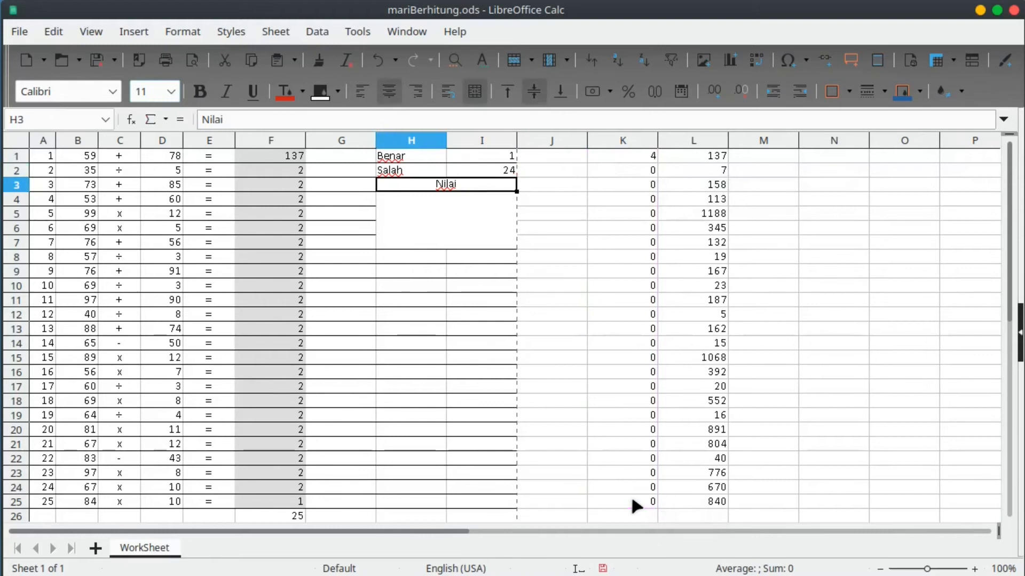
Put =SUM(K1:K25) in K26 using the AutoSum dropdown.
click(467, 228)
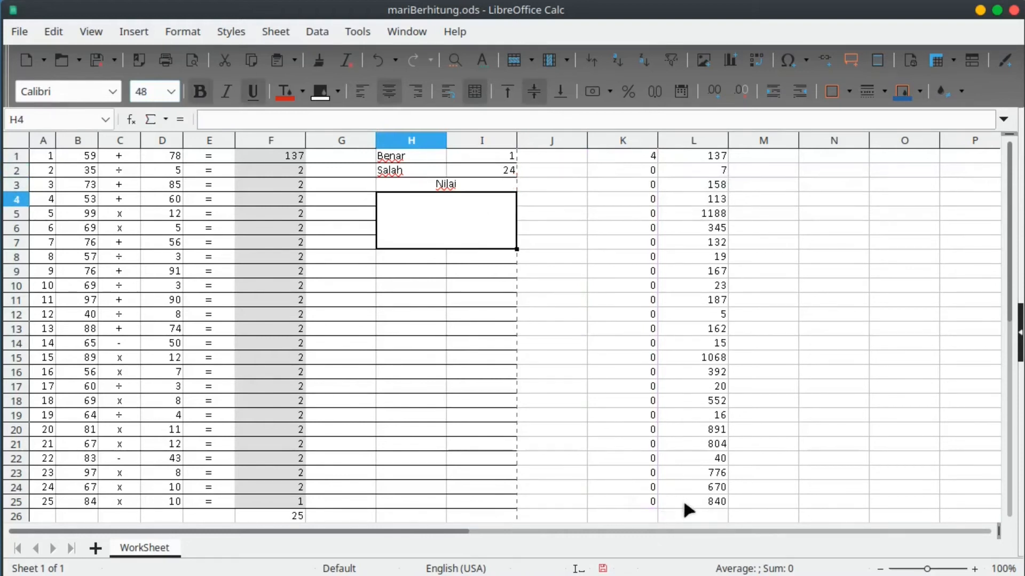
click(686, 514)
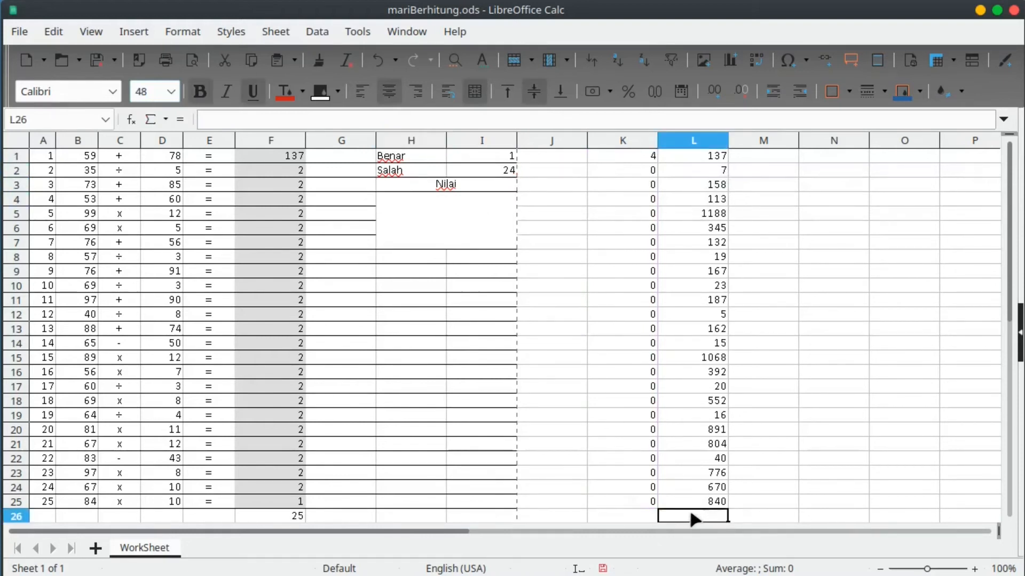
click(638, 517)
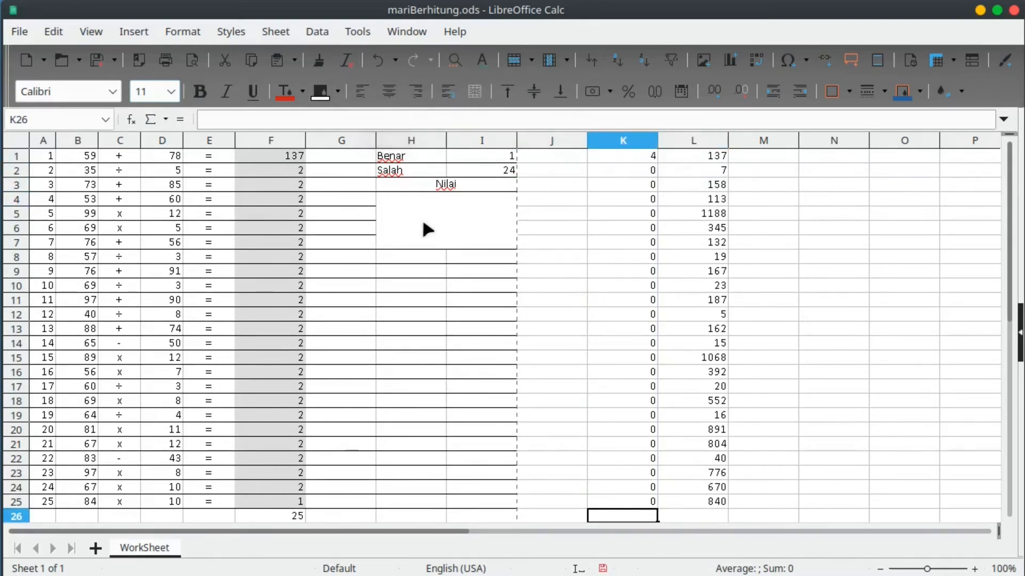
click(163, 121)
click(155, 128)
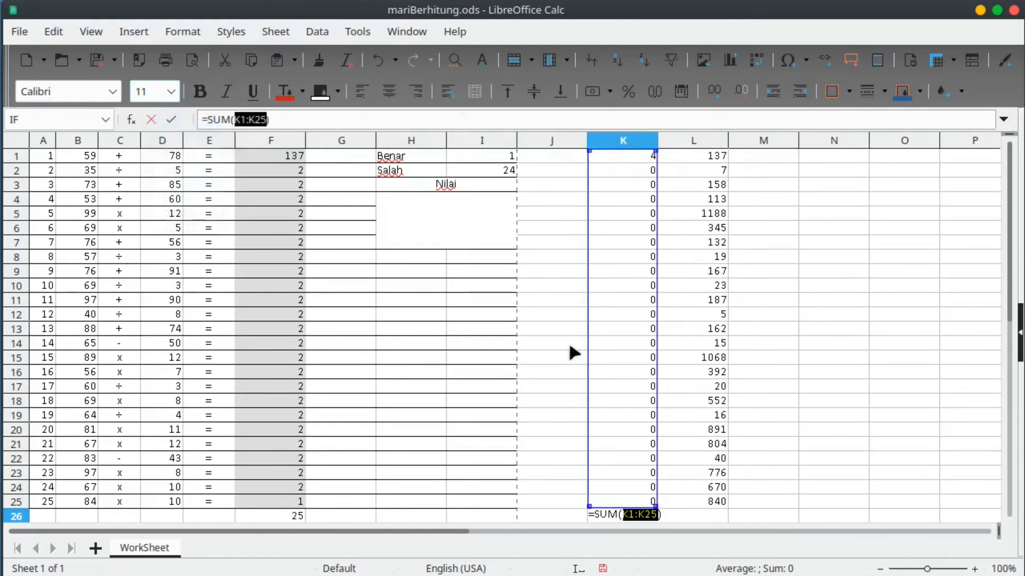
key(Return)
scroll(622, 462, up, 1)
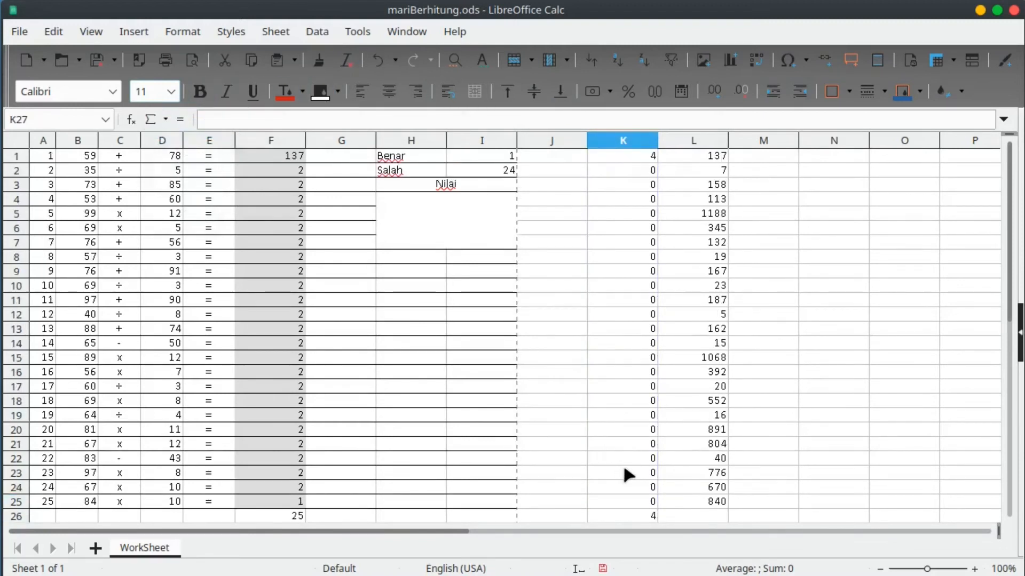
click(435, 213)
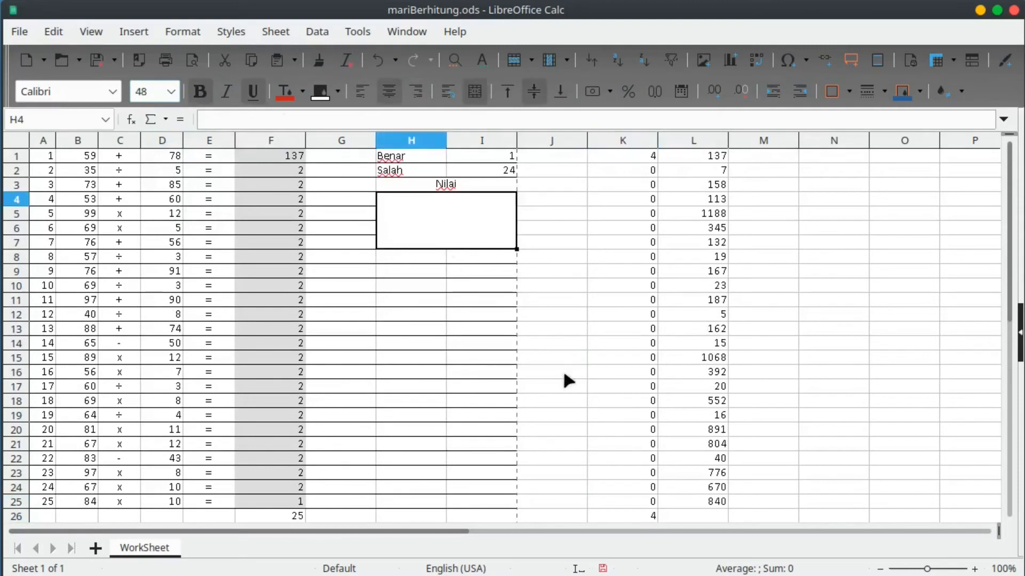
Enter =IF(F26=25,K26,"") in the merged H4 score box.
text(=)
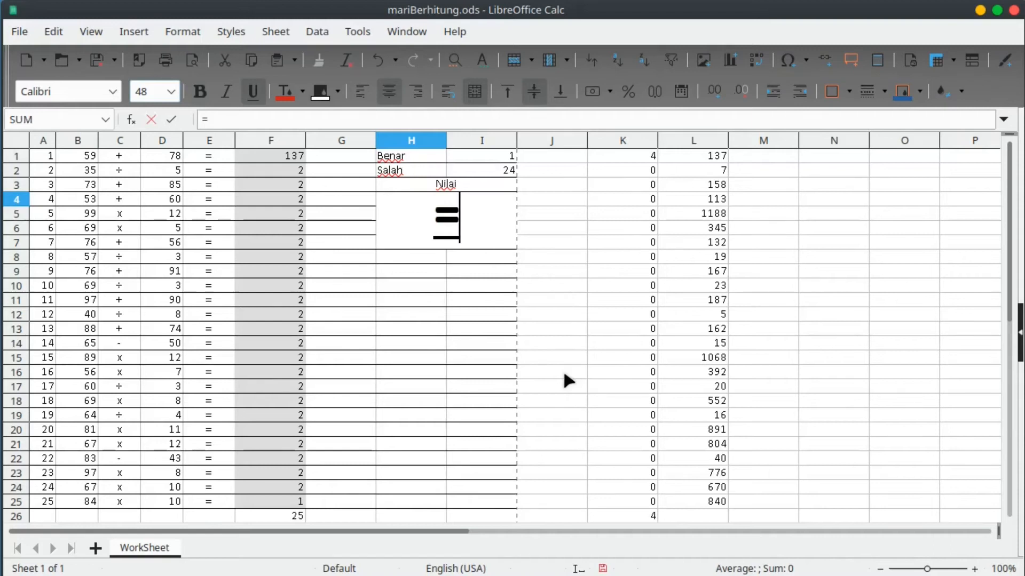
text(if)
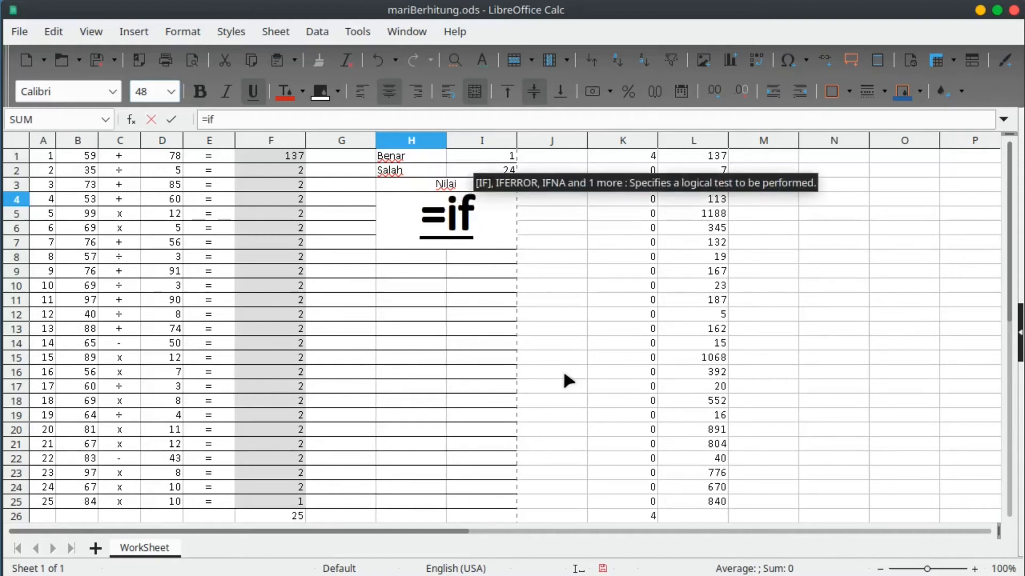
text(()
click(296, 516)
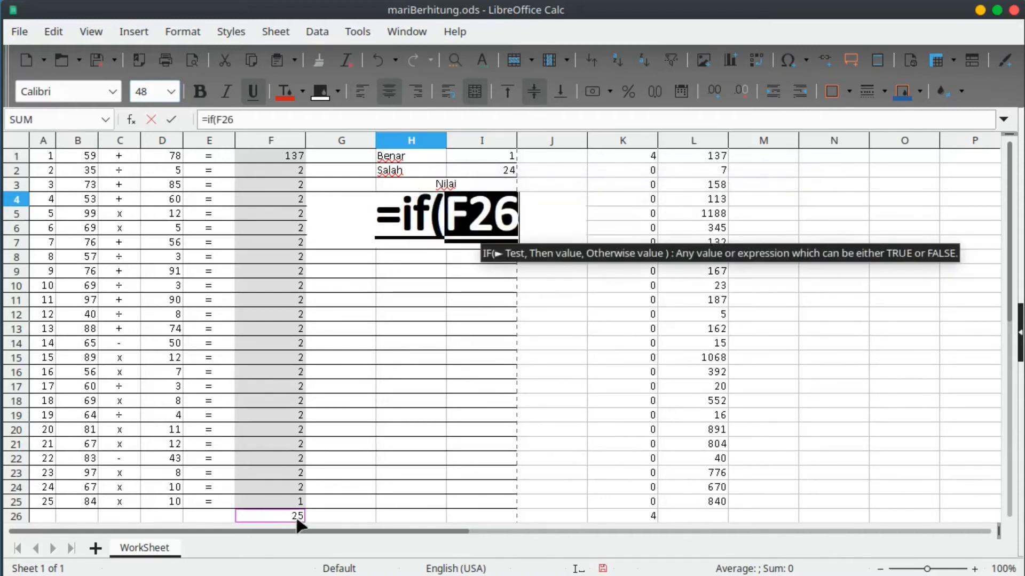
text(=25)
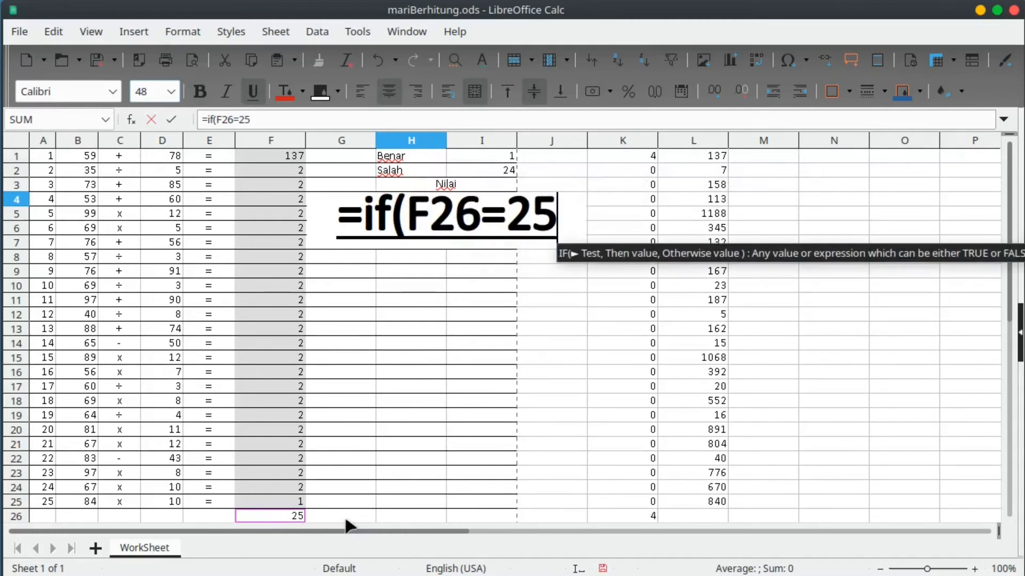
text(,)
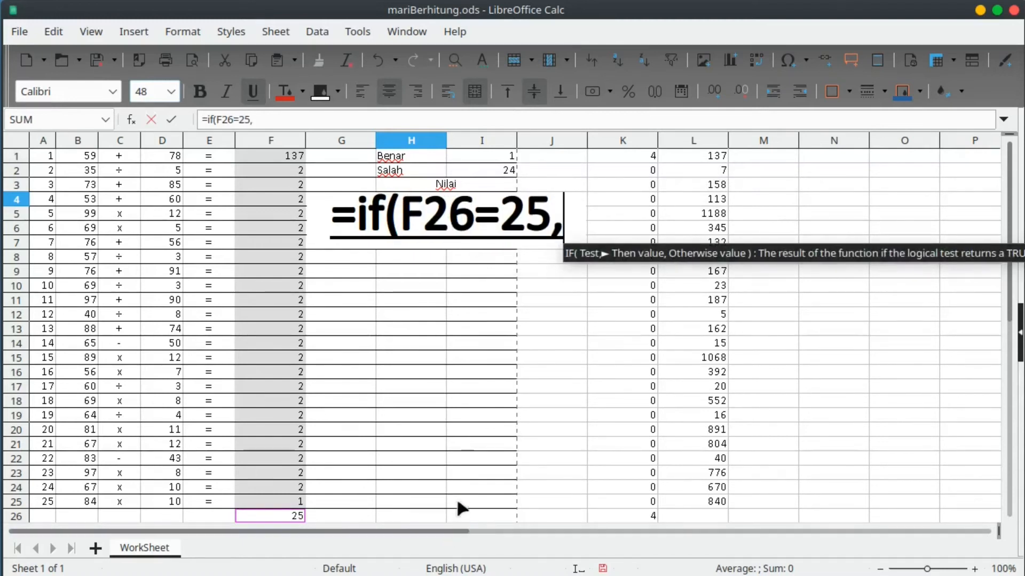
click(624, 515)
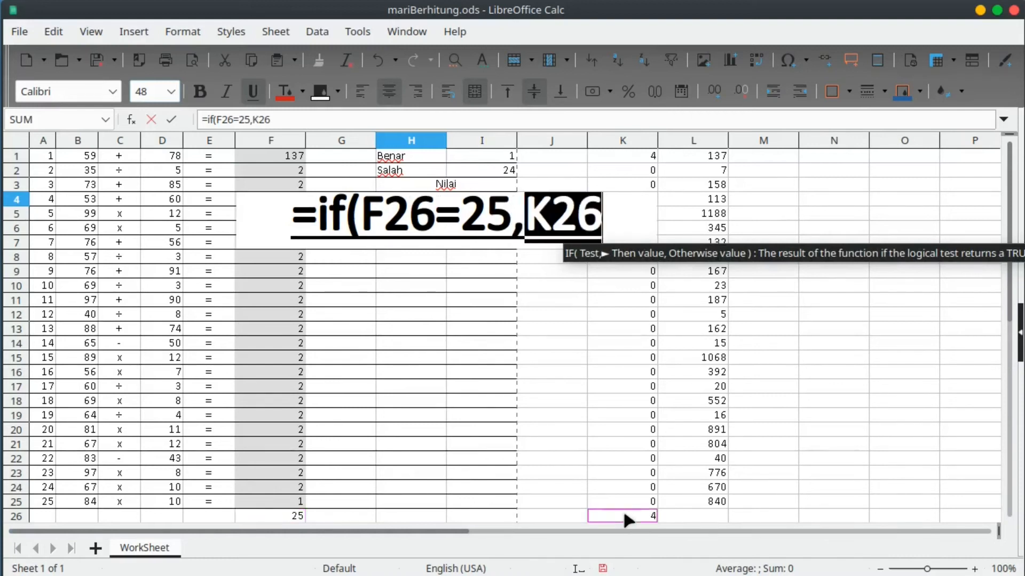
text(,"")
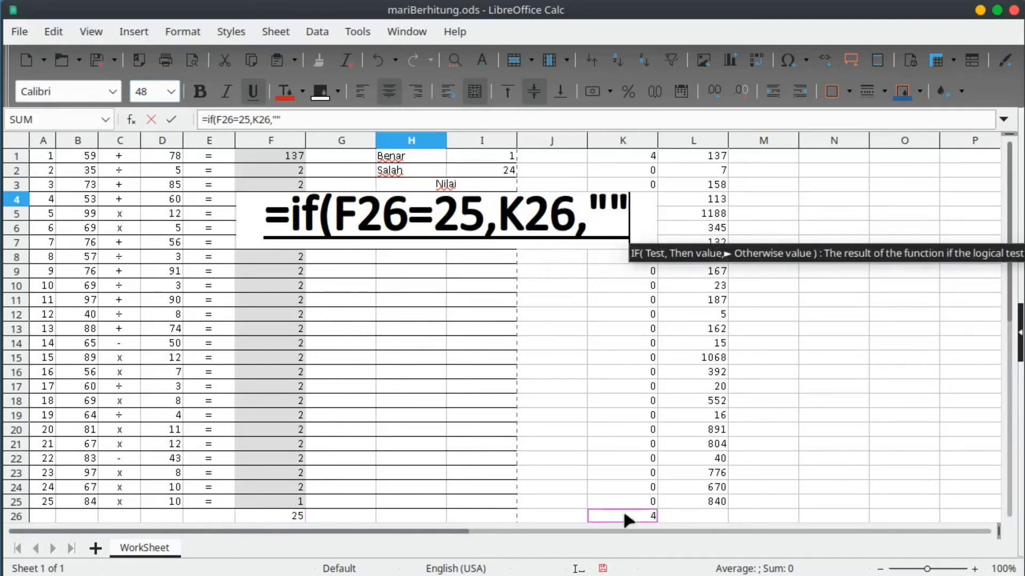
text())
key(Return)
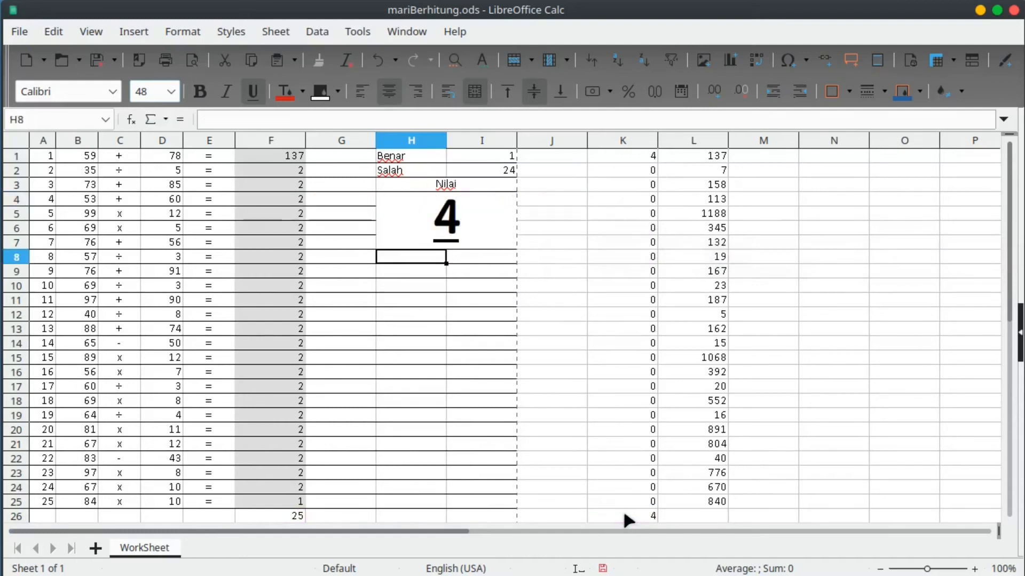
Clear the answer in F25 to test how the score cells respond.
click(275, 502)
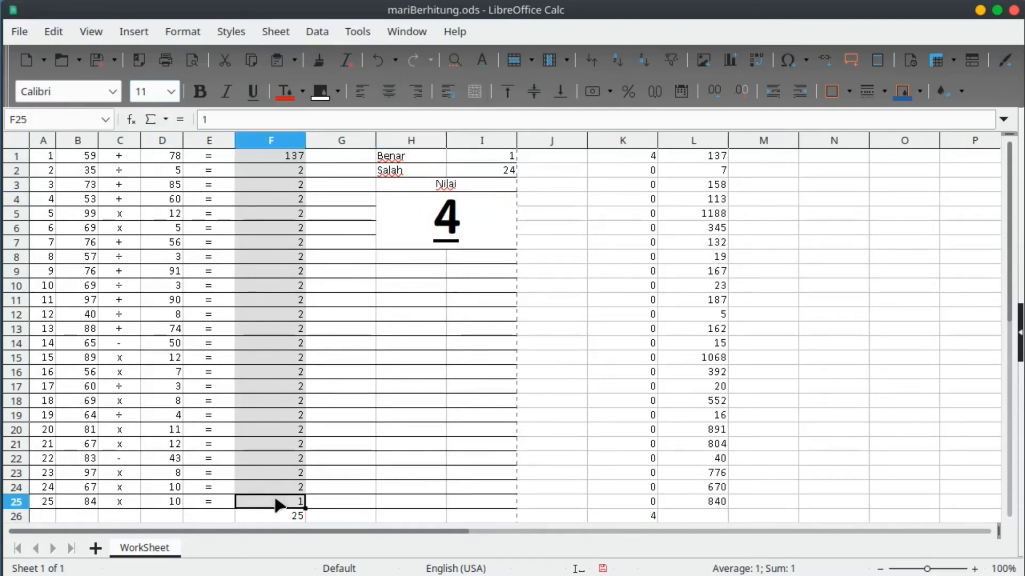
key(Delete)
click(526, 239)
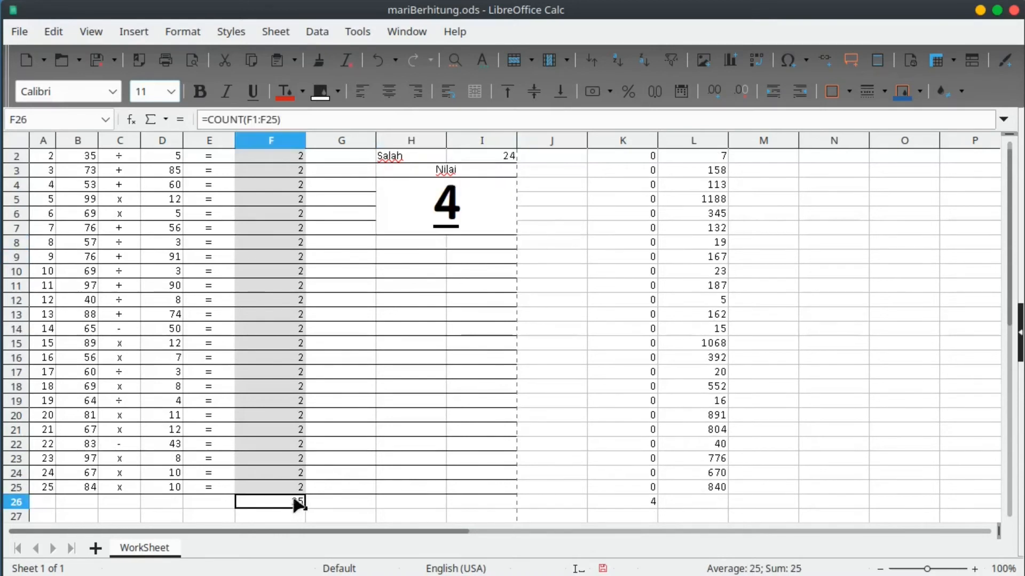
scroll(295, 501, up, 1)
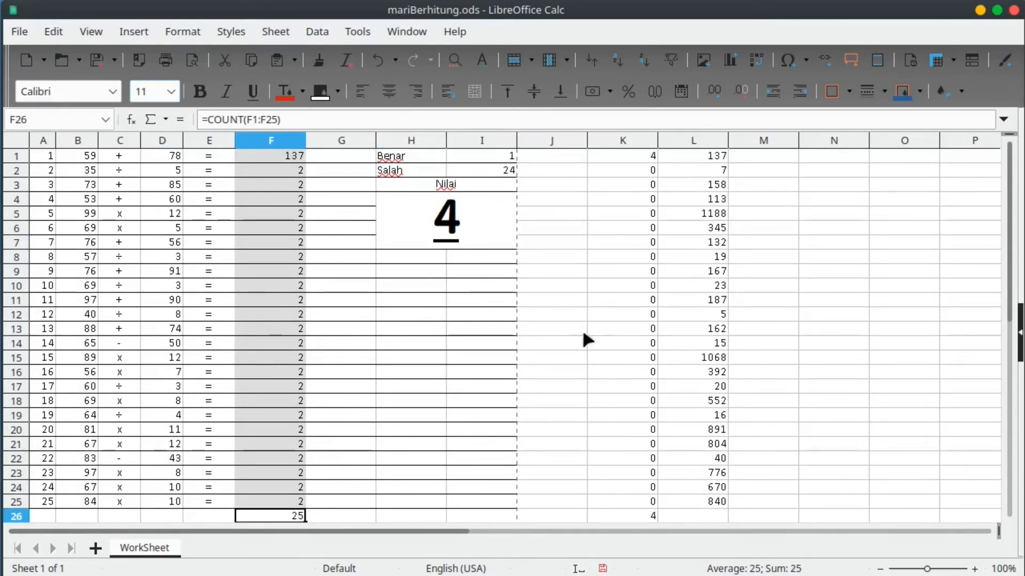
Review the Salah formula in I2 and the answer cells F1:F25.
click(499, 173)
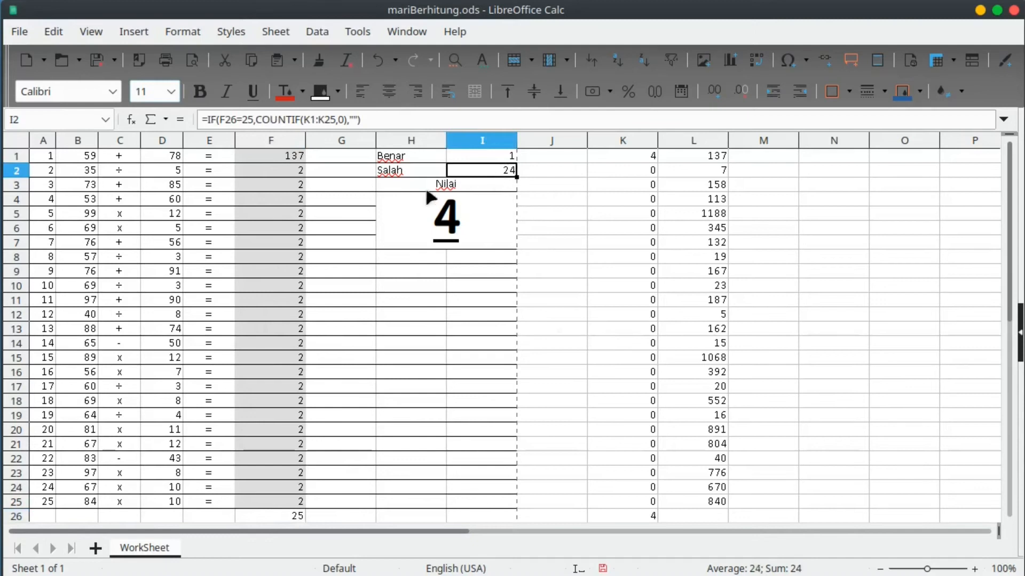
click(396, 177)
click(293, 200)
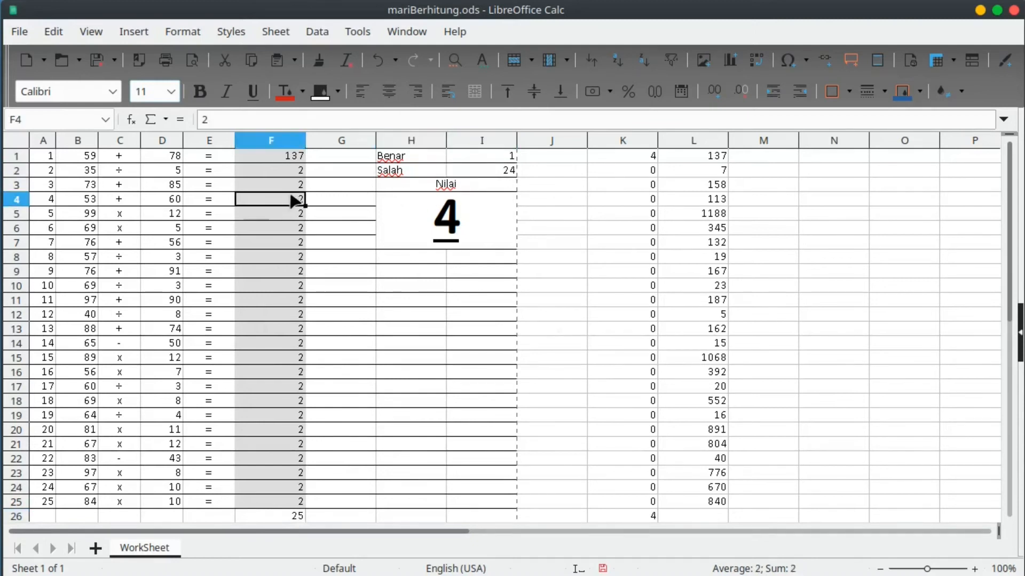
click(259, 171)
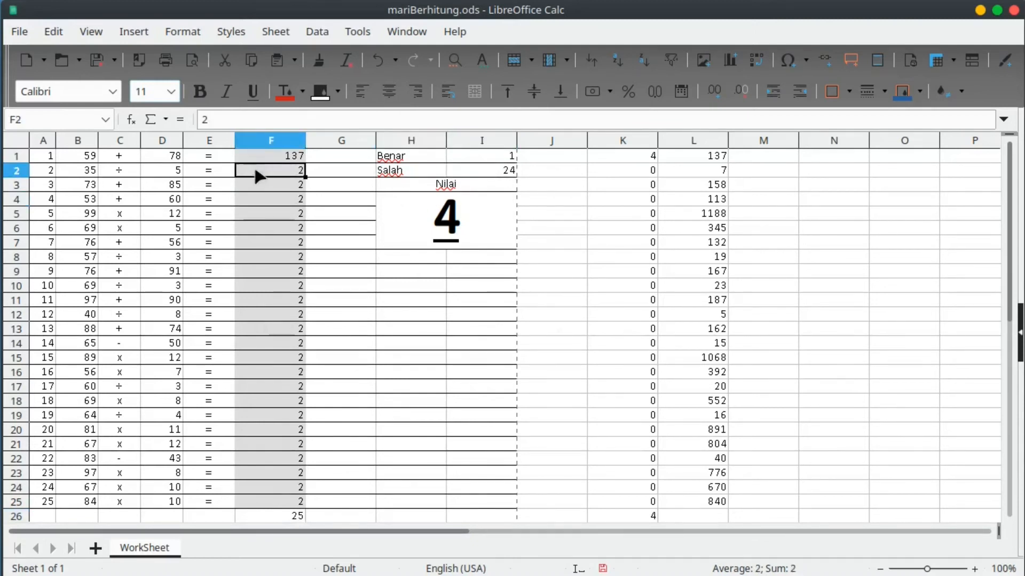
click(259, 161)
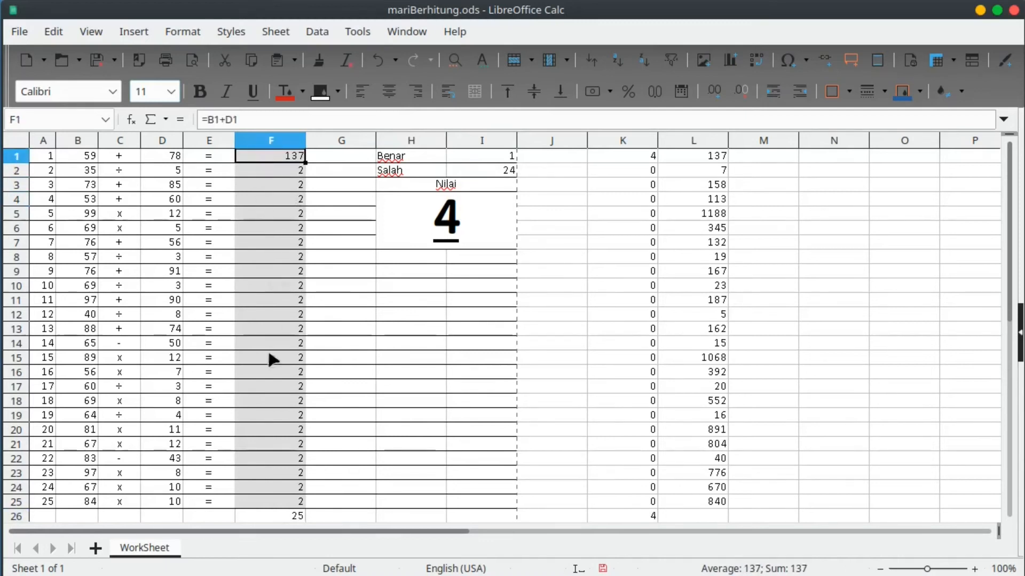
drag(274, 502, 278, 156)
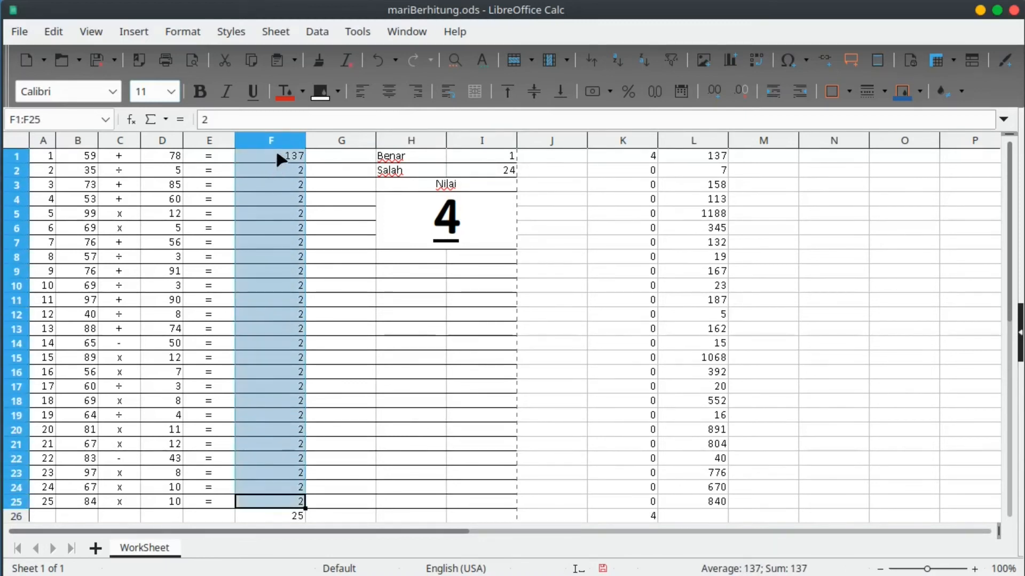
drag(291, 504, 264, 155)
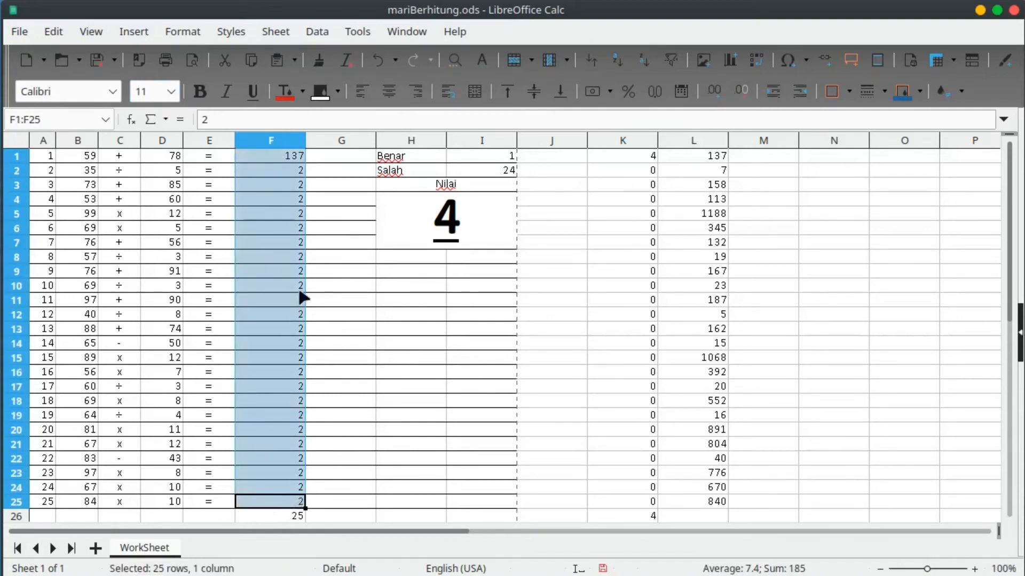
Review the answer-key formulas in L1:L25 and the count in F26, then select F1.
drag(714, 156, 718, 508)
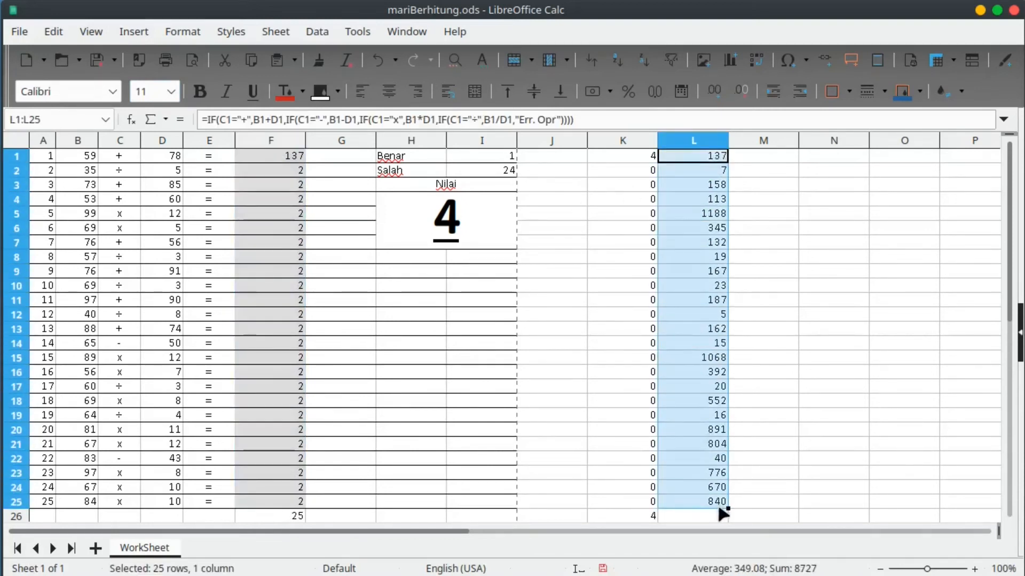
click(715, 300)
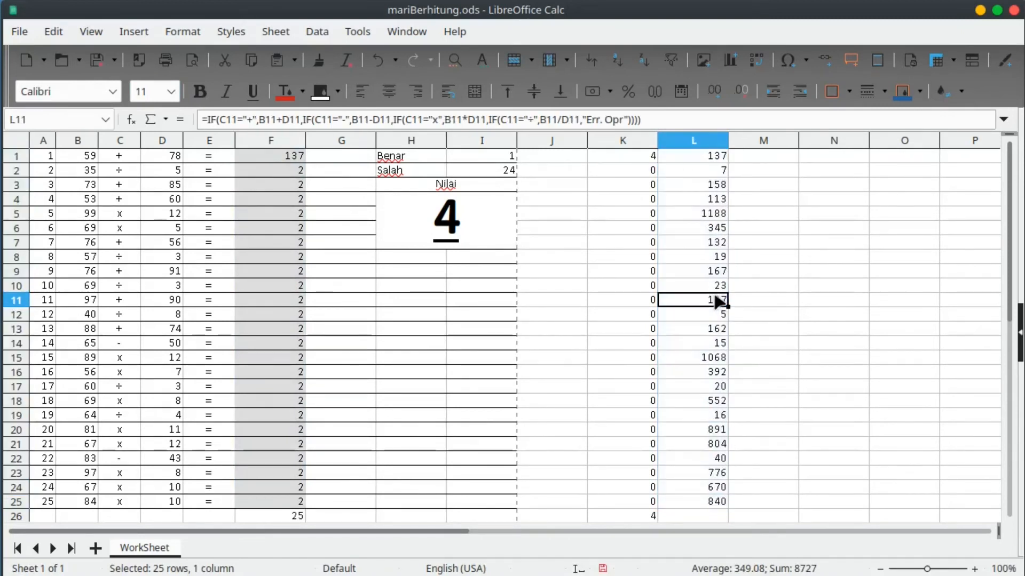
click(268, 159)
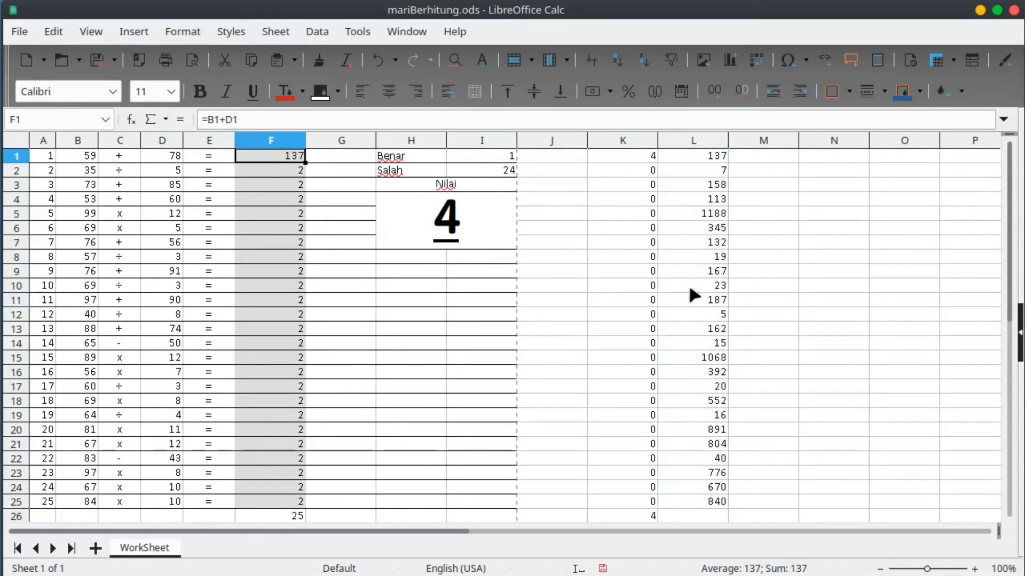
click(293, 517)
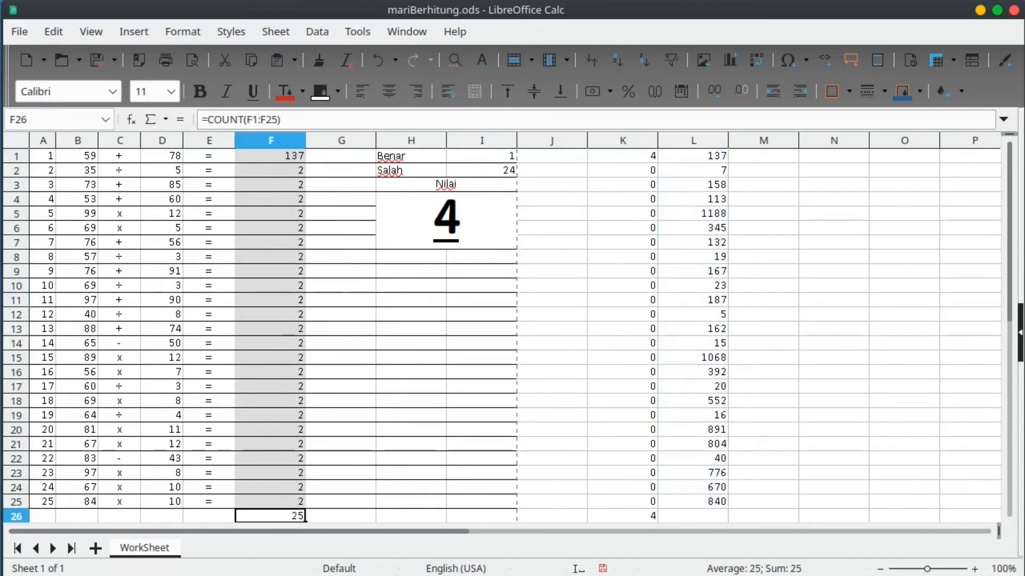
click(480, 271)
click(281, 169)
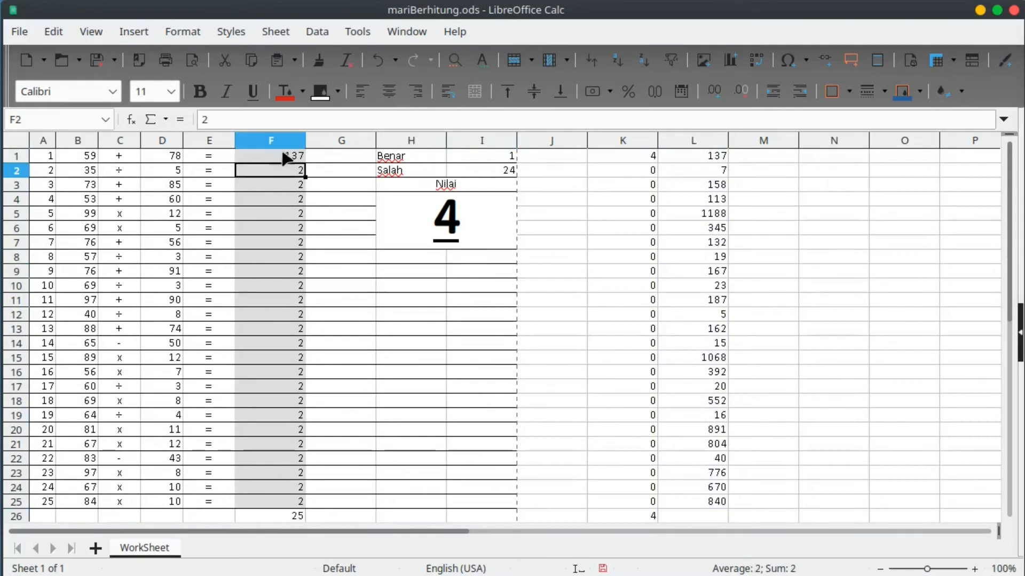
click(286, 157)
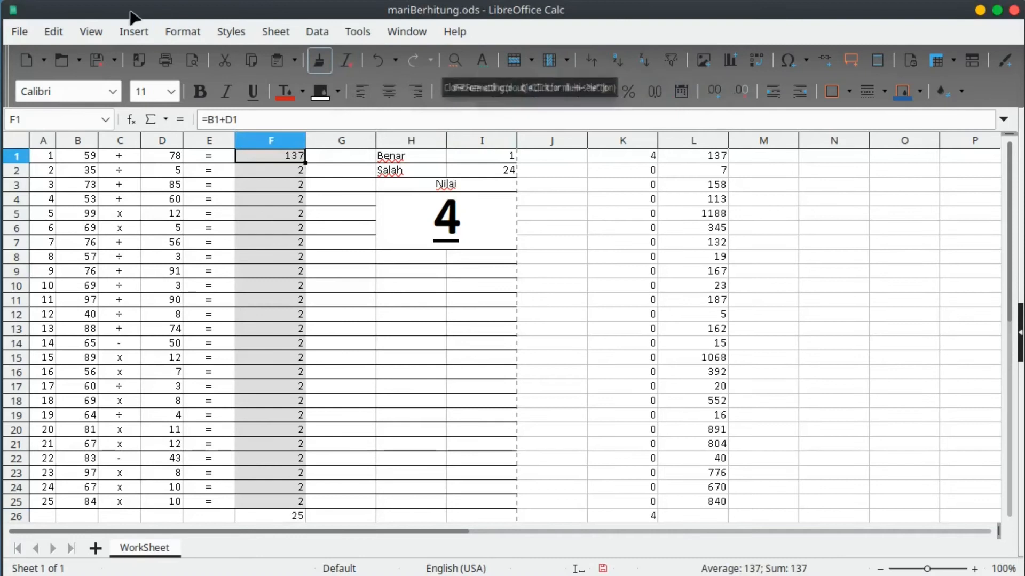
Add a new conditional format rule for F1 via Format > Conditional > Manage, using the 'Formula is' condition type.
click(181, 31)
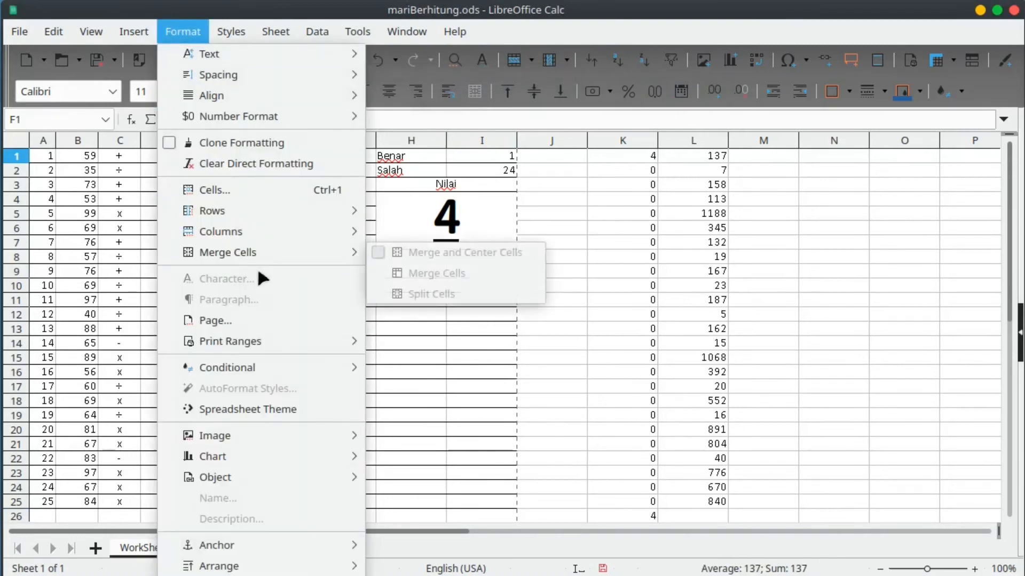
mouse_move(286, 367)
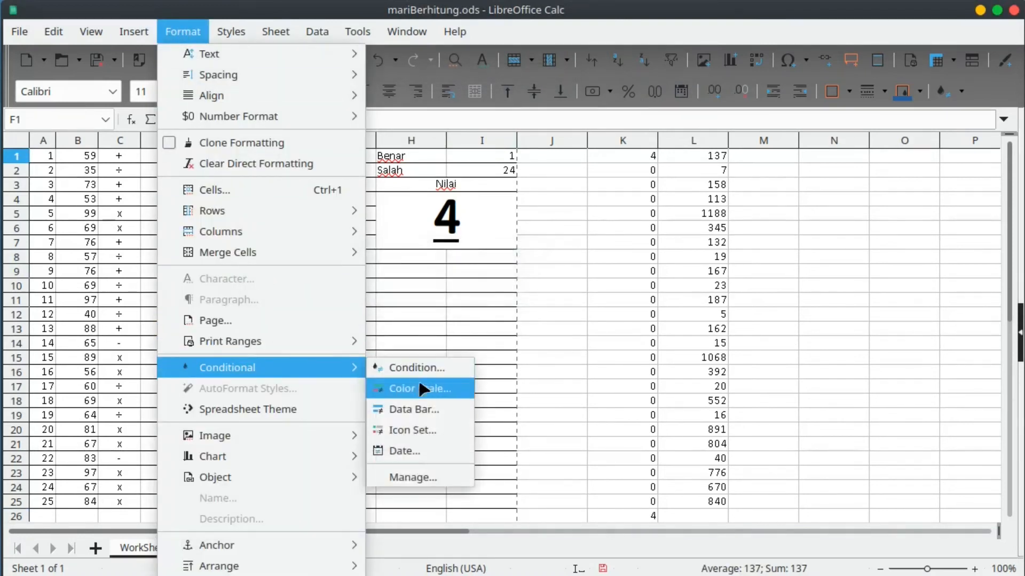
click(413, 478)
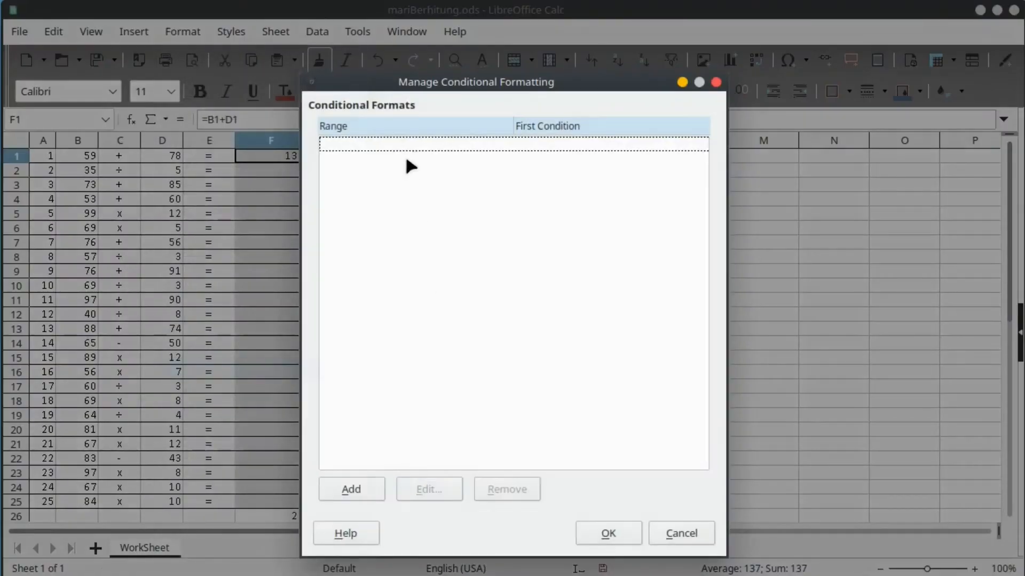
drag(442, 98, 306, 86)
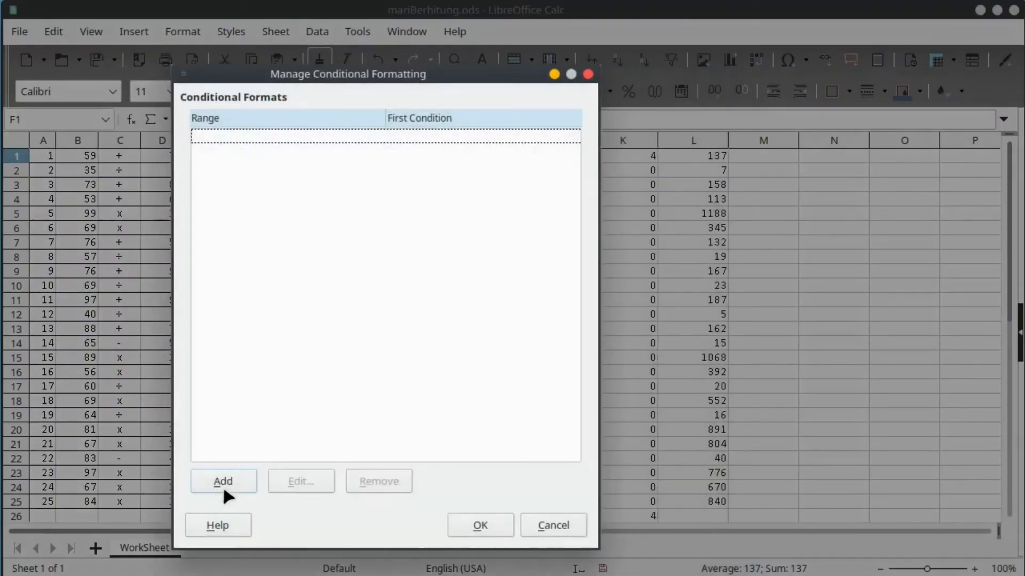
click(223, 485)
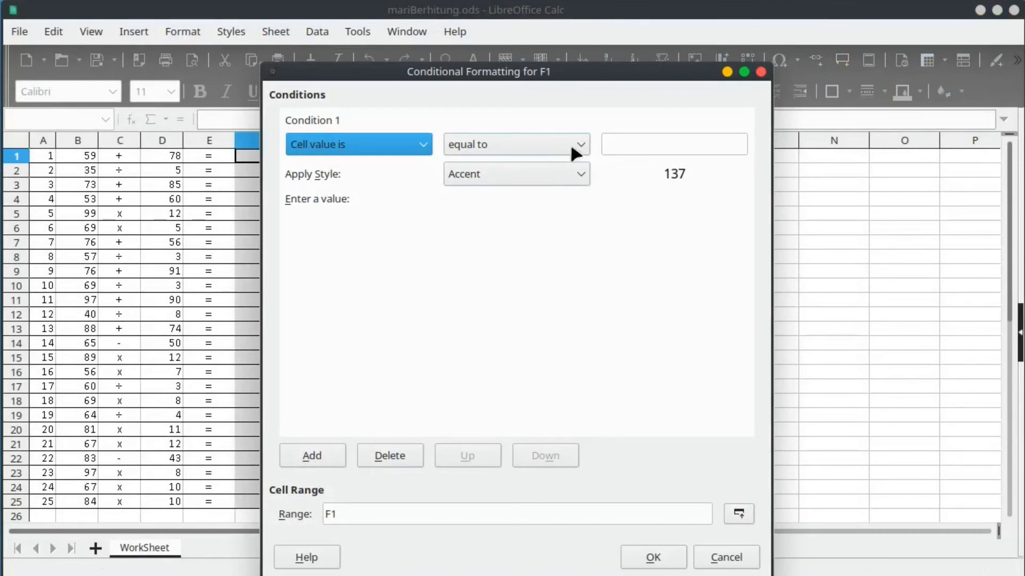
click(423, 144)
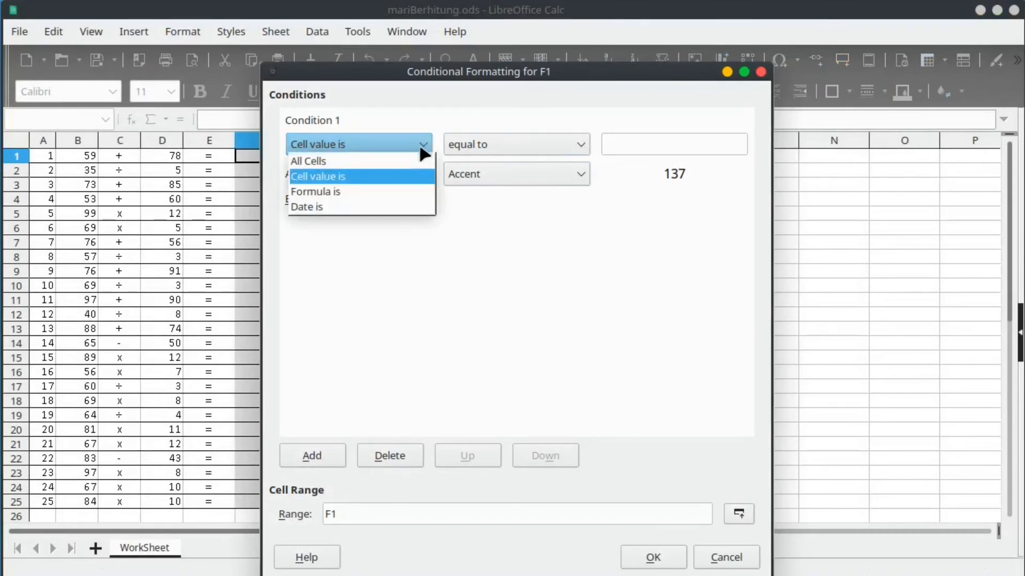
click(393, 192)
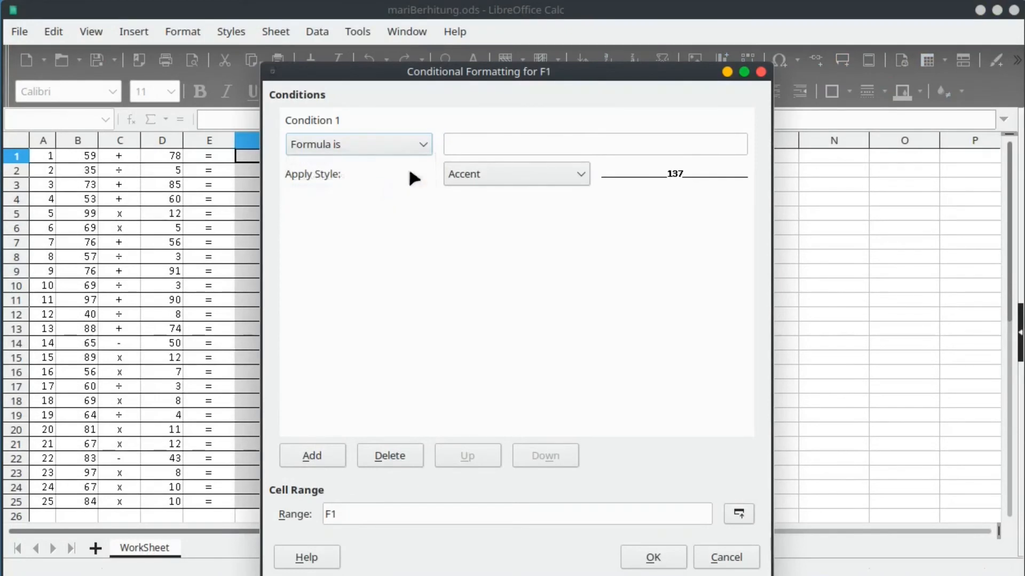
drag(435, 83, 615, 116)
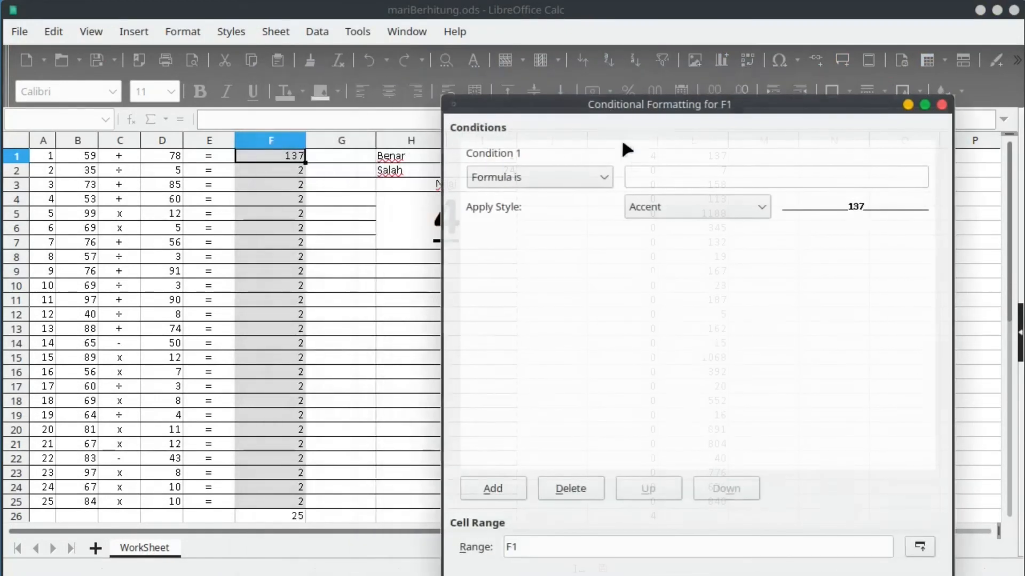
Begin the condition formula as and($F$26=25, with the sheet name removed from F26.
click(646, 183)
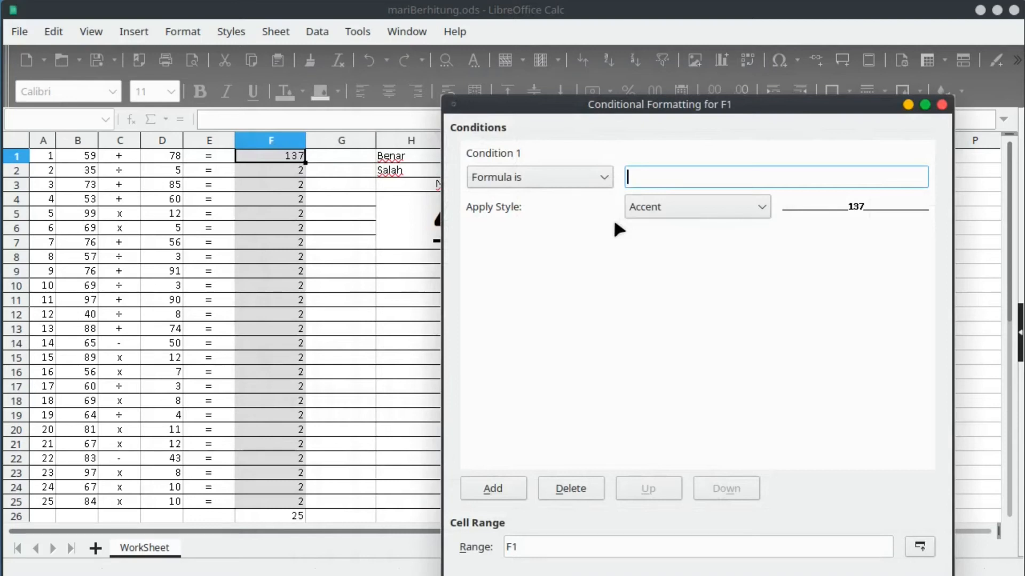
text(and()
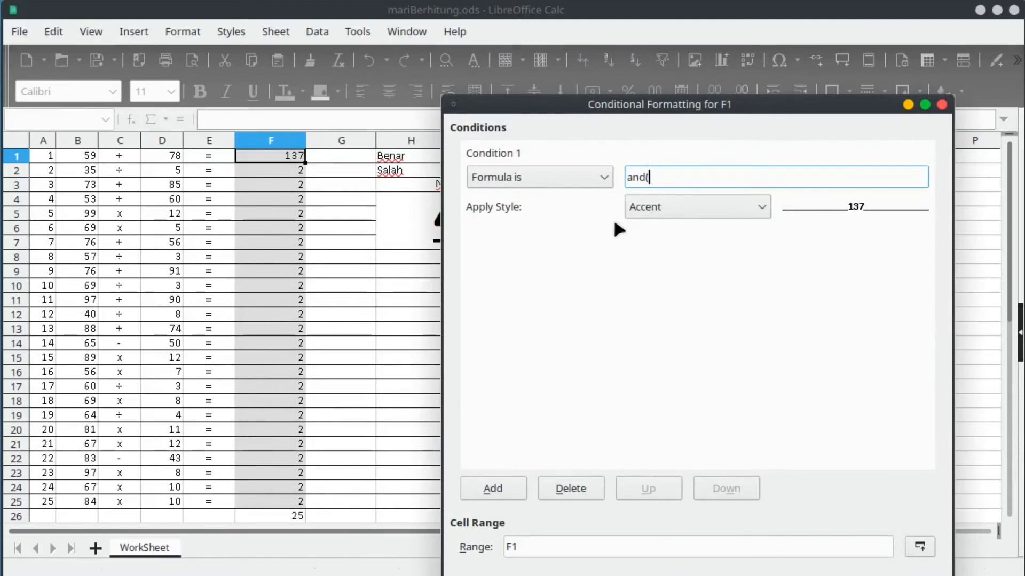
click(297, 518)
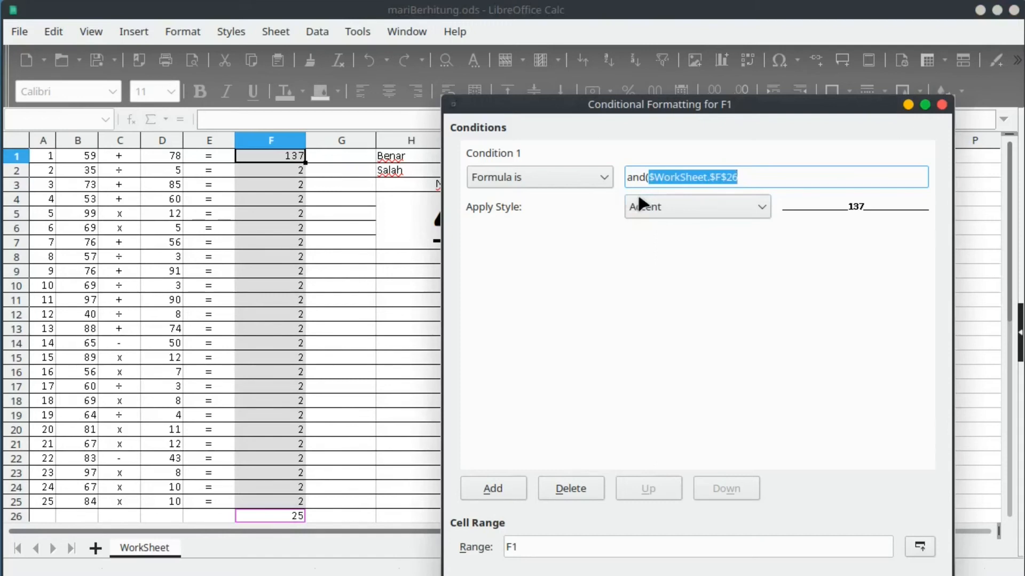
text(=)
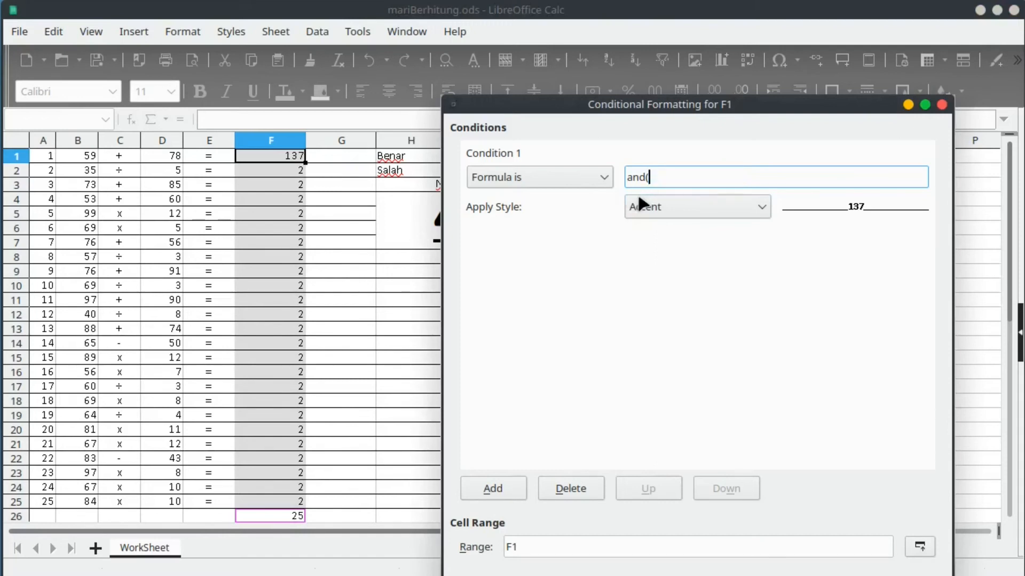
click(297, 517)
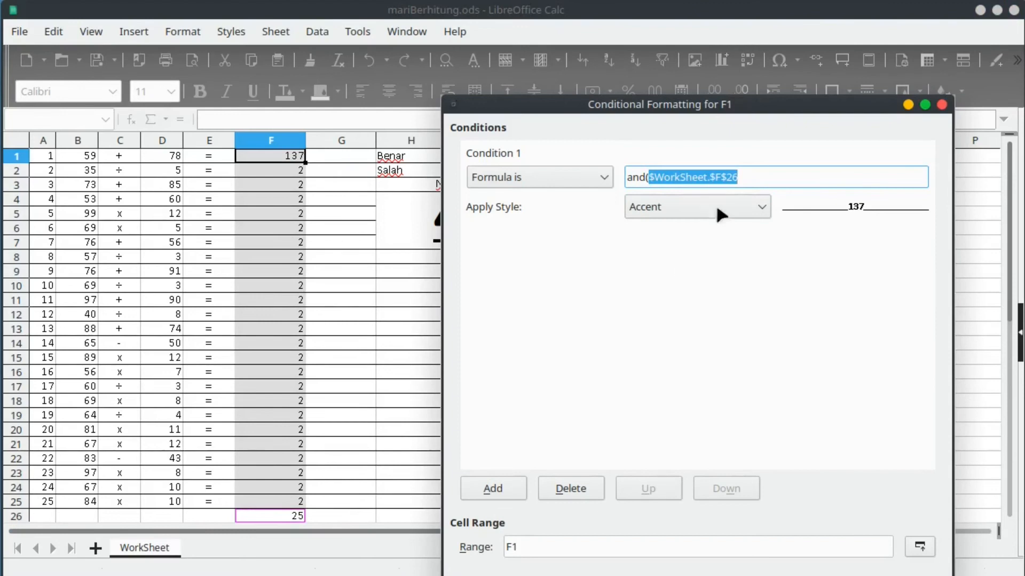
click(752, 177)
click(715, 176)
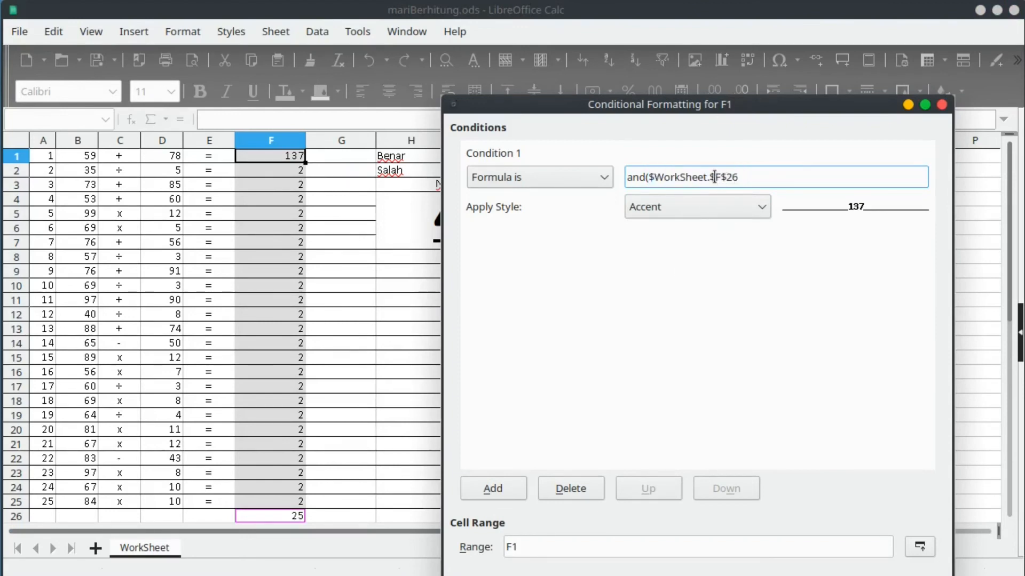
key(shift+Left)
key(shift+Left)
key(shift+Left)
key(shift+Left)
key(shift+Left)
key(shift+Left)
key(shift+Left)
key(shift+Left)
key(BackSpace)
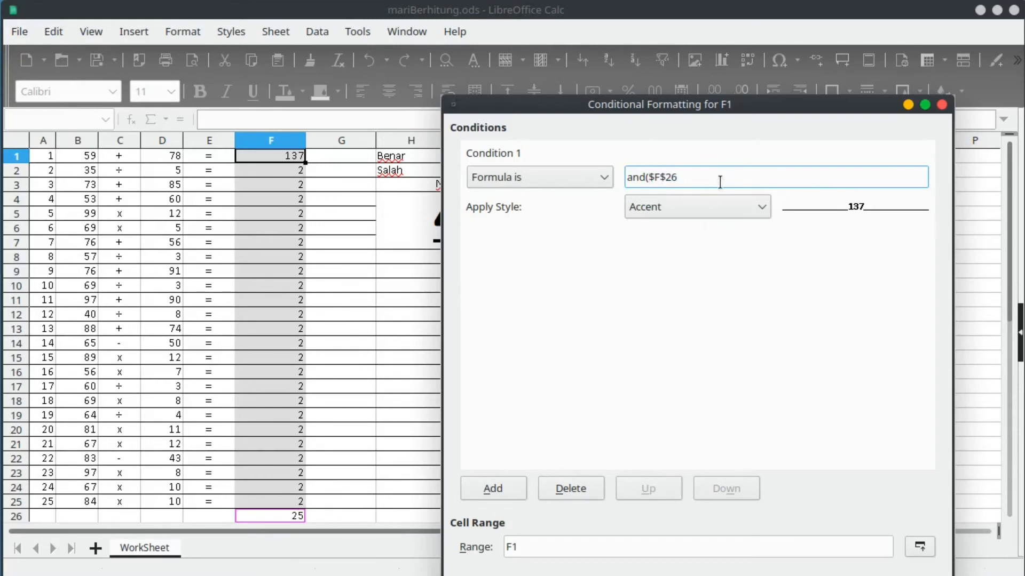
text(=25,)
Add the F1<>L1 comparison, stripping sheet names and $ anchors from both references.
drag(694, 106, 559, 243)
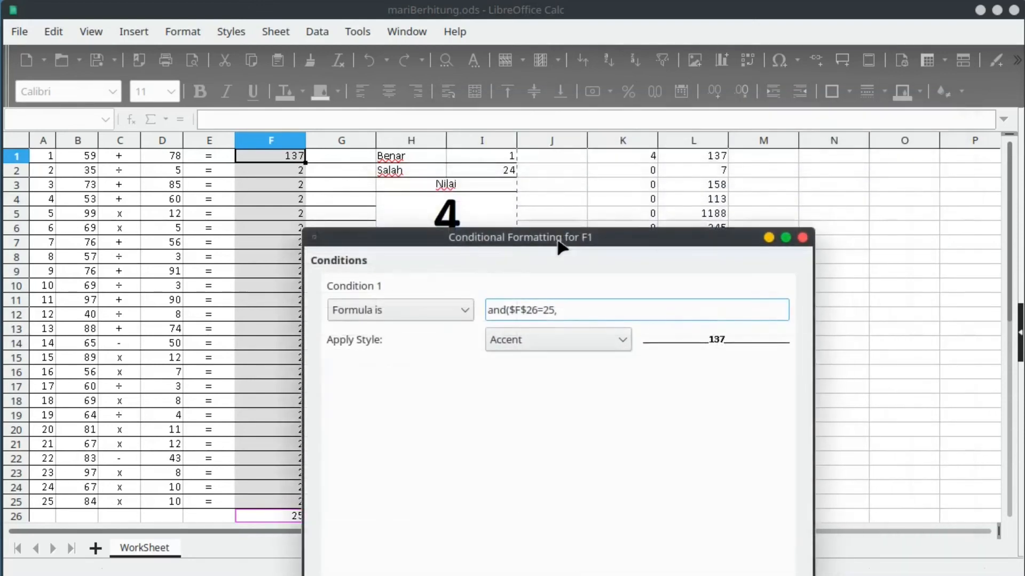
click(282, 159)
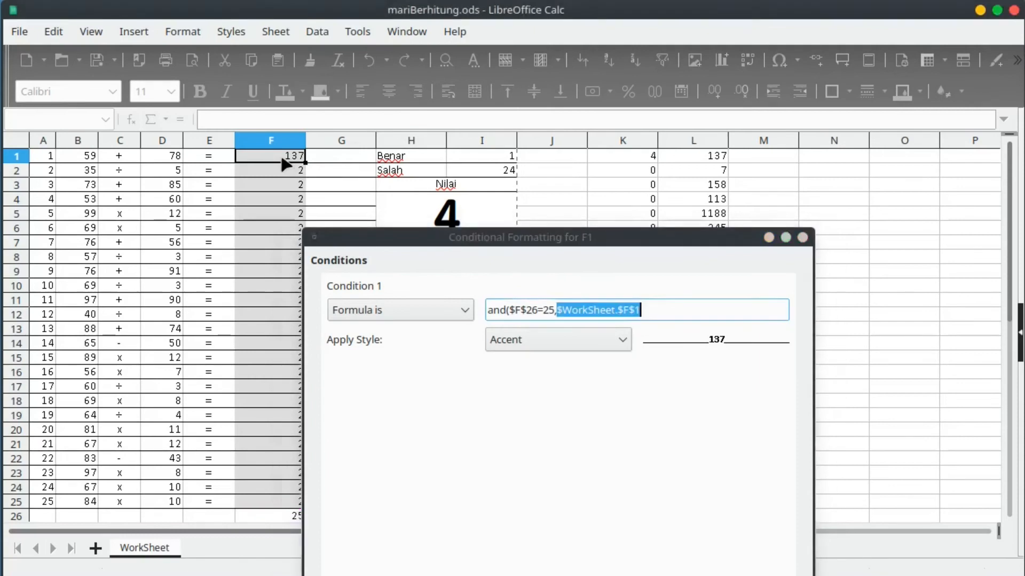
click(621, 310)
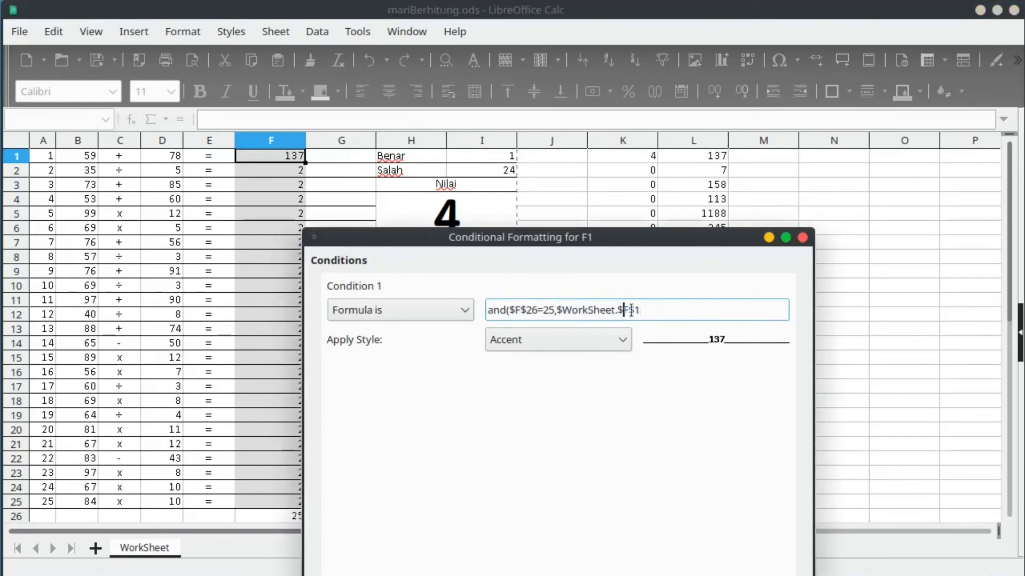
key(BackSpace)
key(BackSpace)
key(BackSpace)
key(BackSpace)
key(BackSpace)
key(BackSpace)
key(BackSpace)
key(BackSpace)
key(BackSpace)
key(BackSpace)
key(BackSpace)
key(Delete)
key(Right)
key(Right)
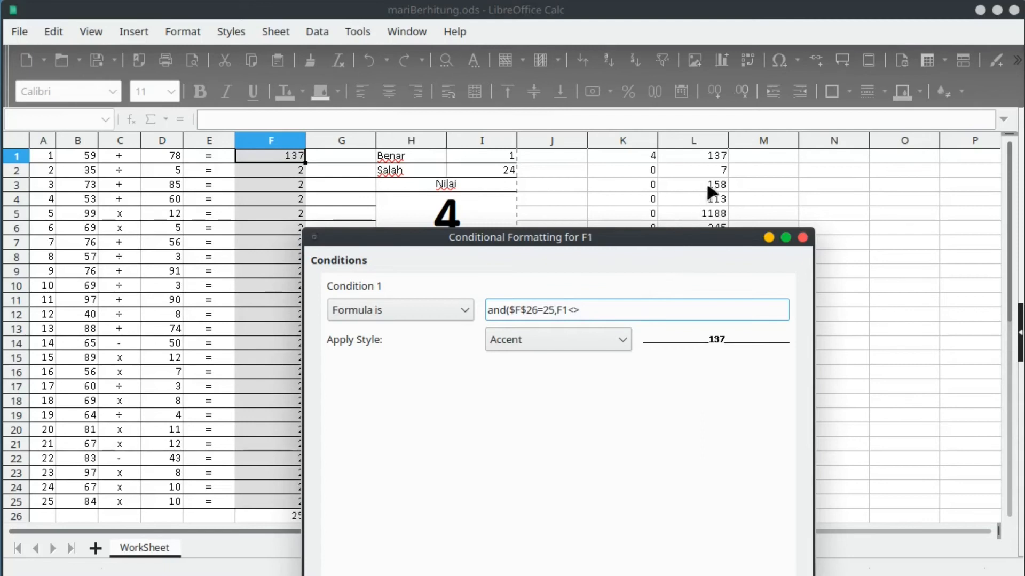
click(716, 156)
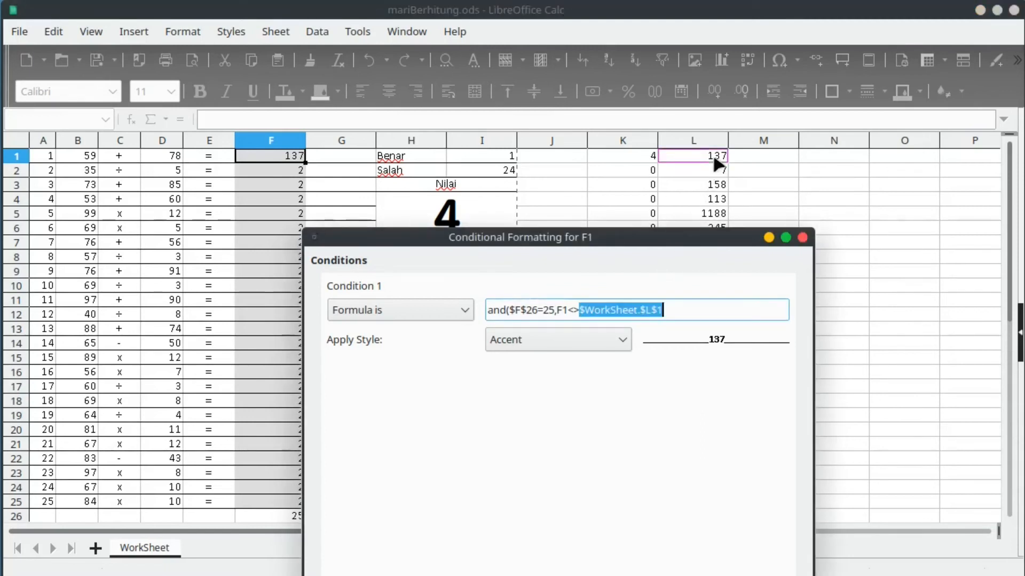
click(594, 310)
drag(580, 311, 644, 311)
key(Delete)
key(Right)
key(Delete)
click(634, 311)
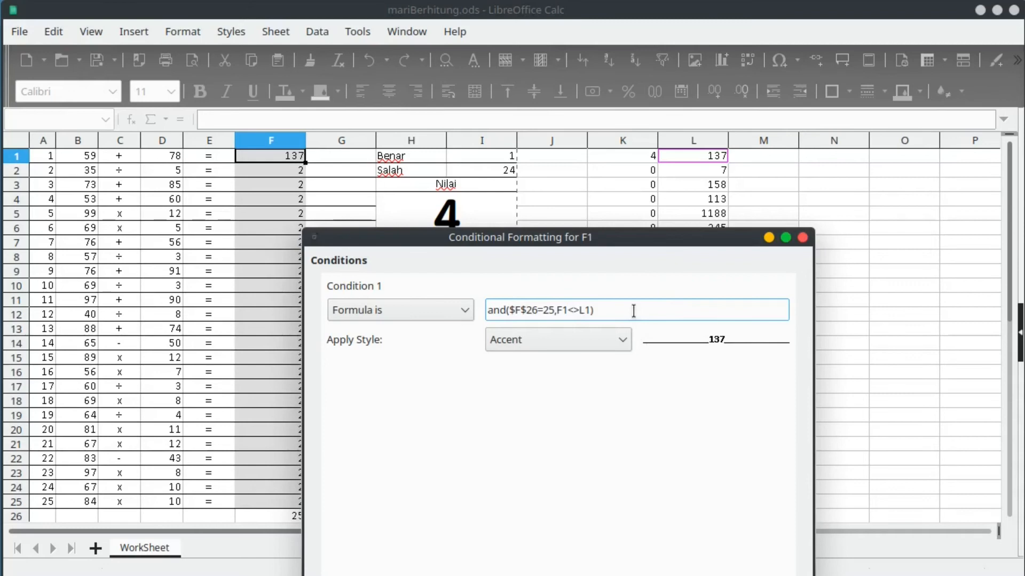
Start a new cell style named Salah that inherits from the Error style.
click(622, 340)
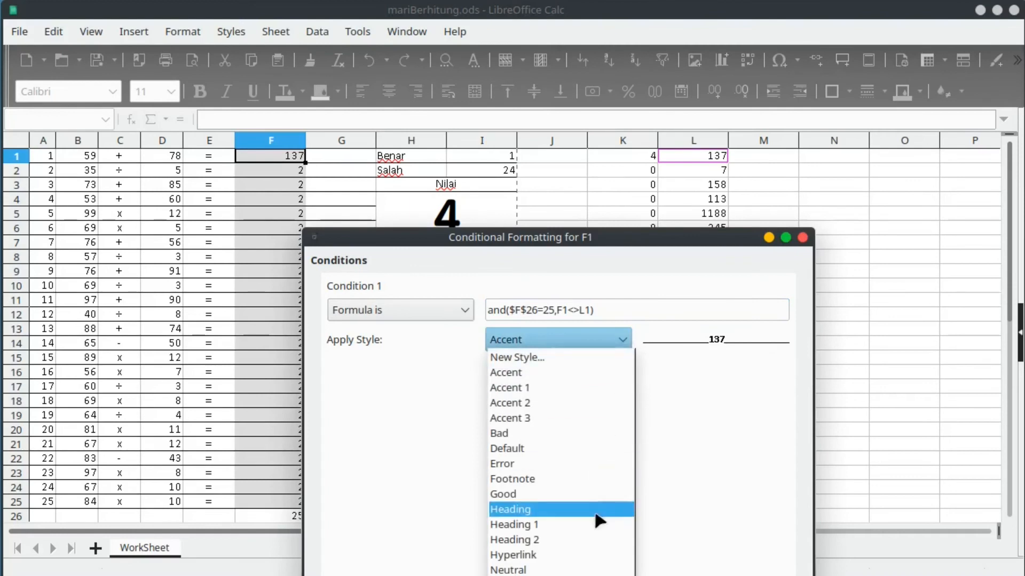
click(584, 355)
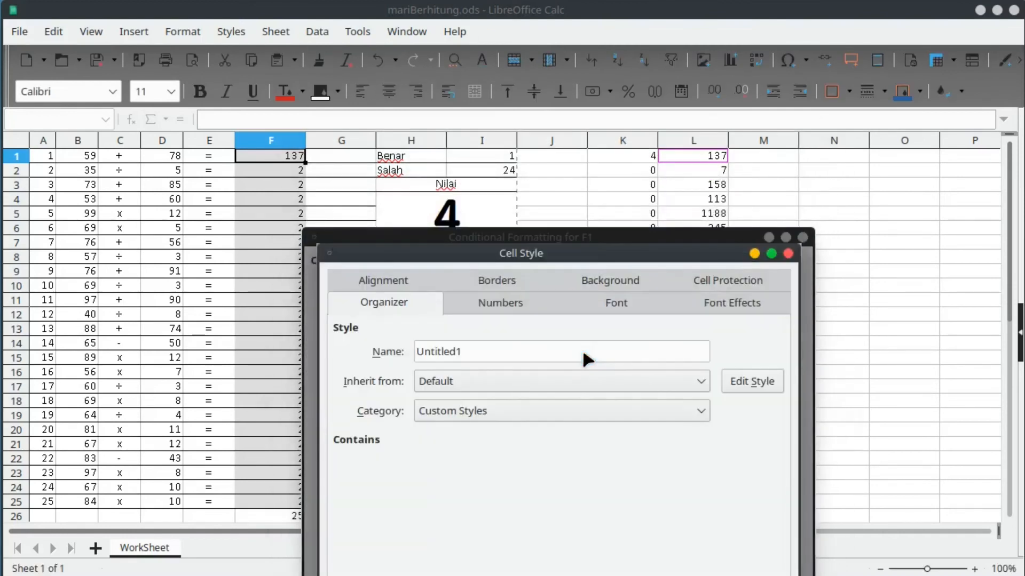
click(559, 409)
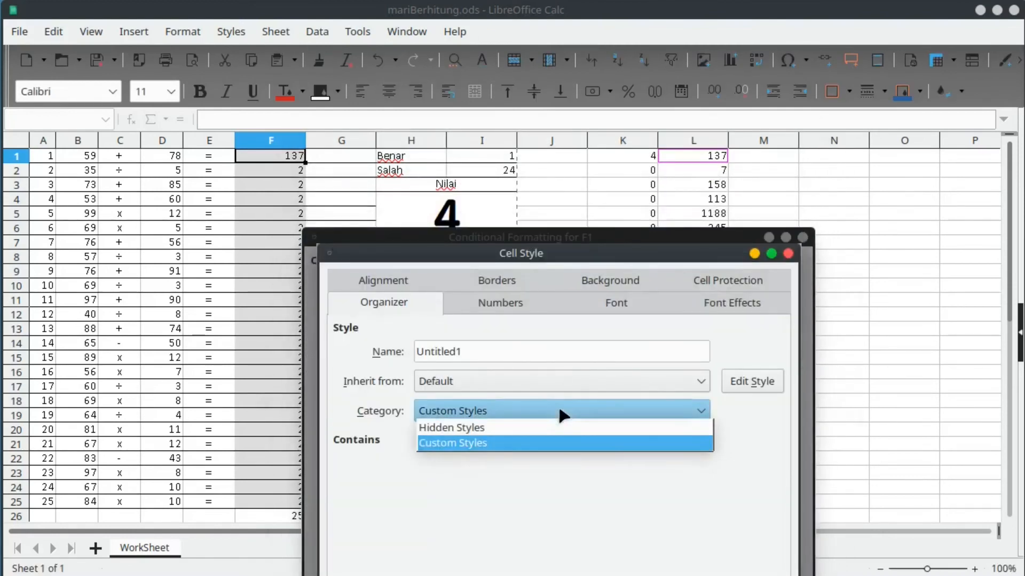
click(560, 410)
click(526, 374)
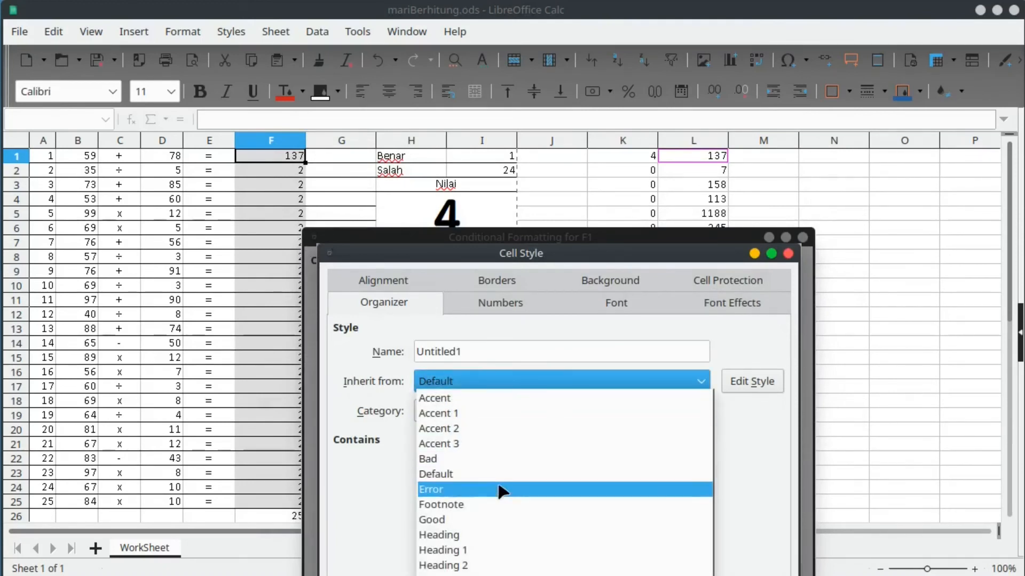
click(502, 489)
click(526, 353)
drag(527, 353, 412, 348)
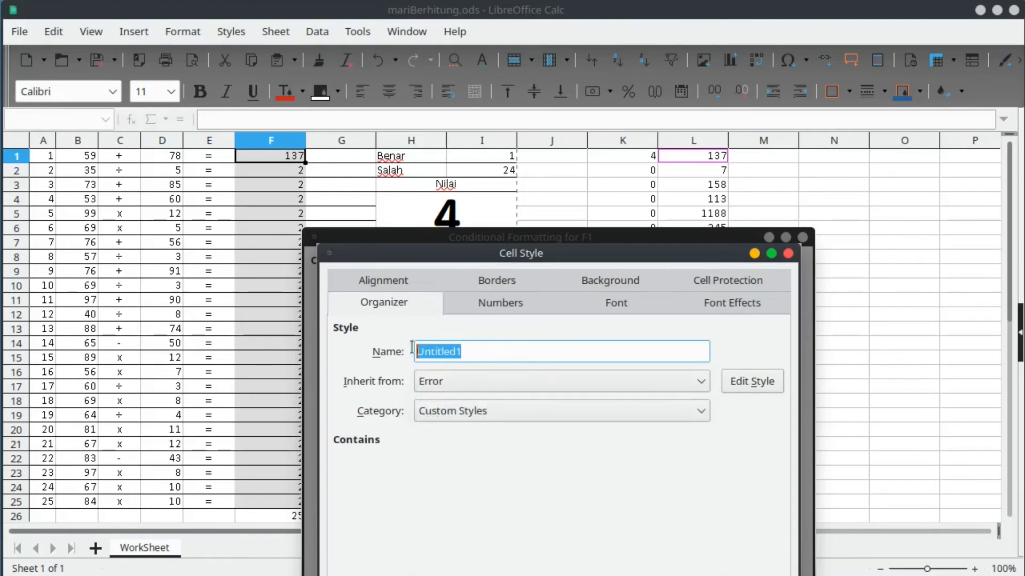
text(Slah)
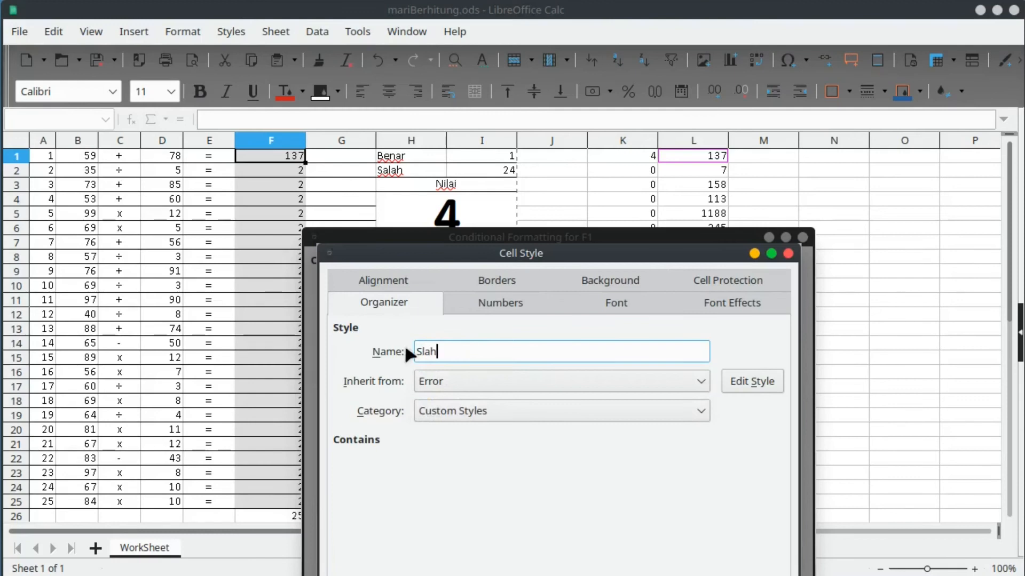
key(BackSpace)
text(alah)
Set the Salah style's font size to 11 pt and apply it to the condition.
click(763, 377)
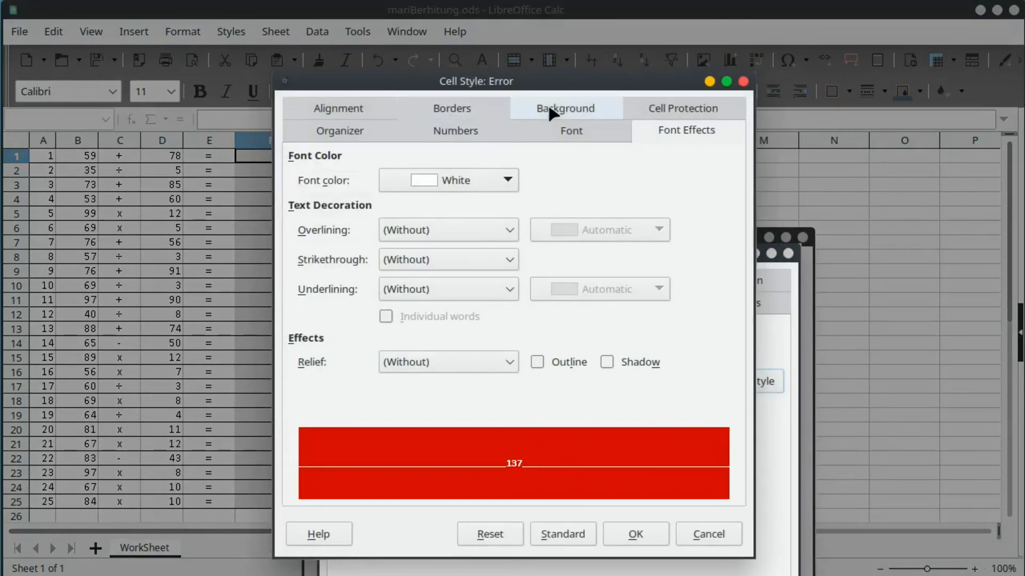
click(572, 132)
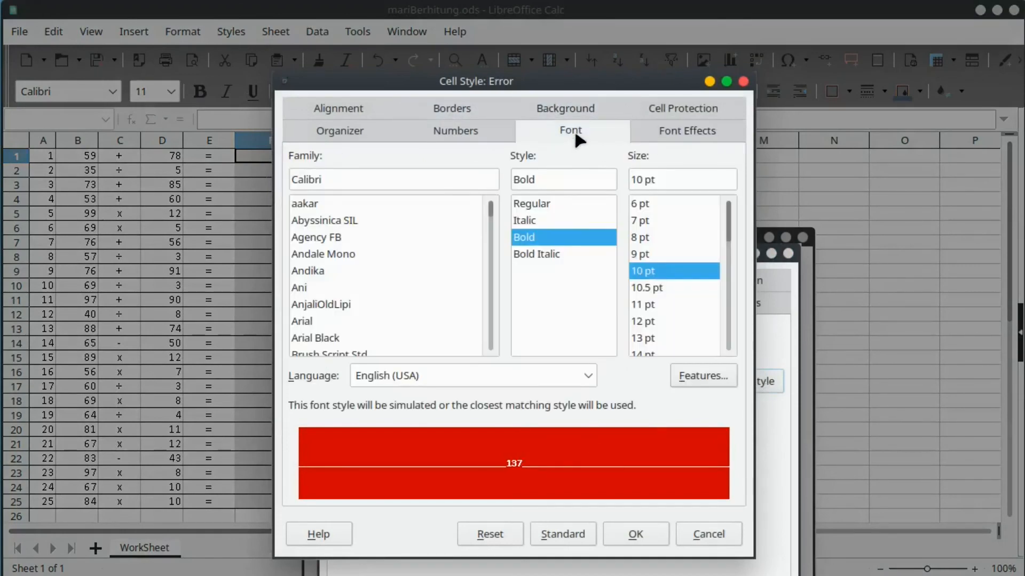
click(656, 304)
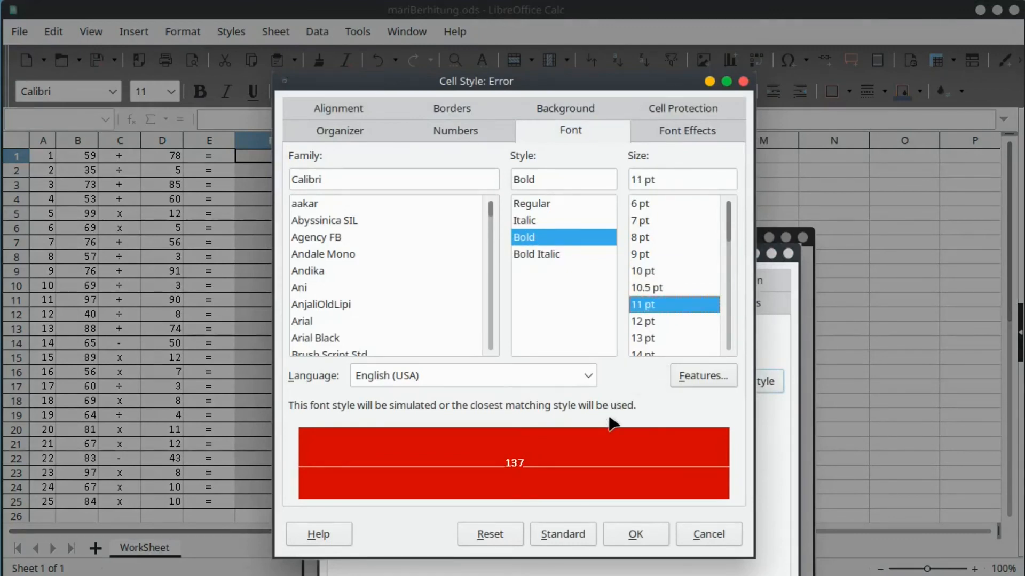
click(640, 533)
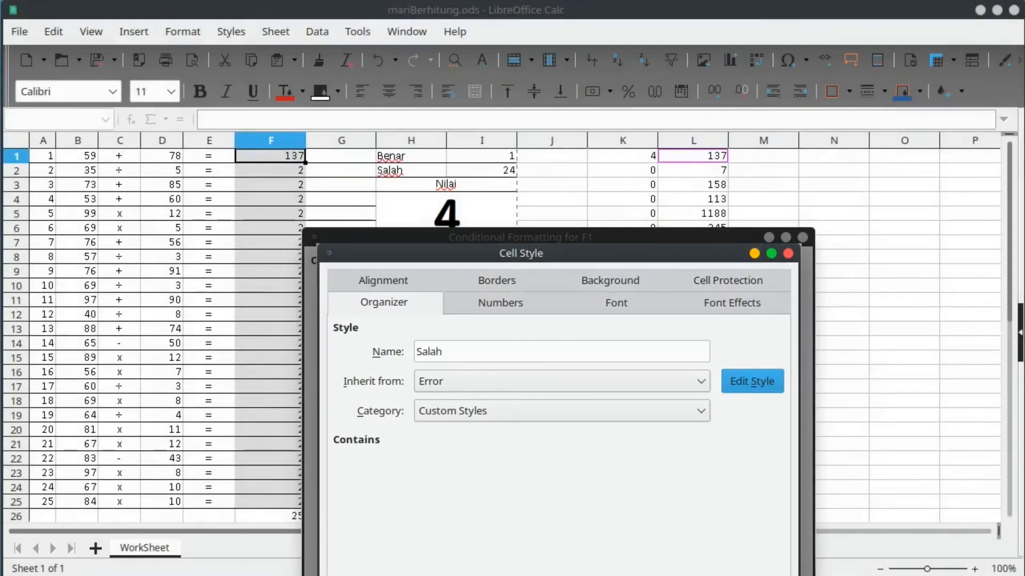
drag(600, 237, 576, 131)
drag(549, 257, 542, 78)
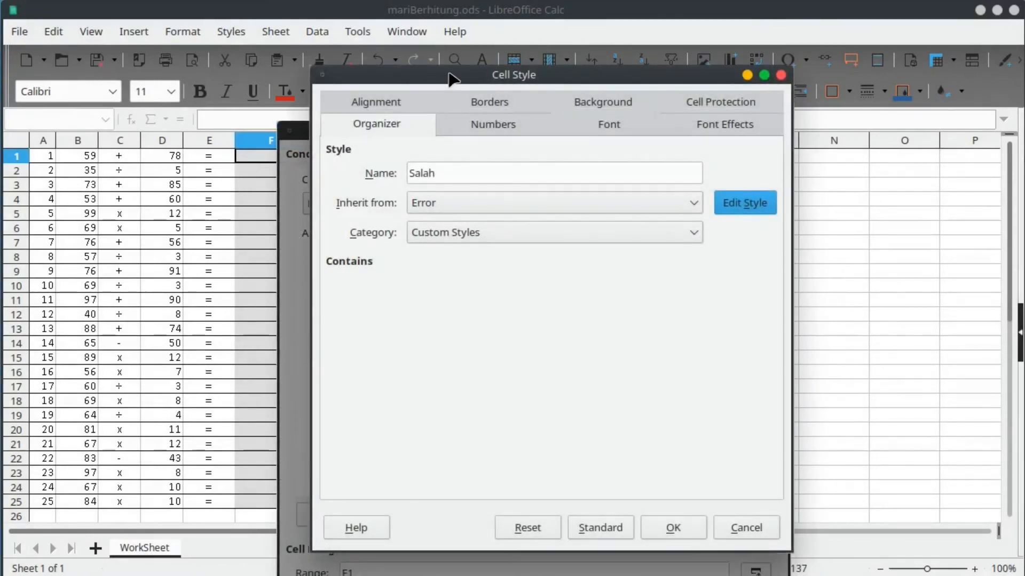
drag(451, 79, 490, 80)
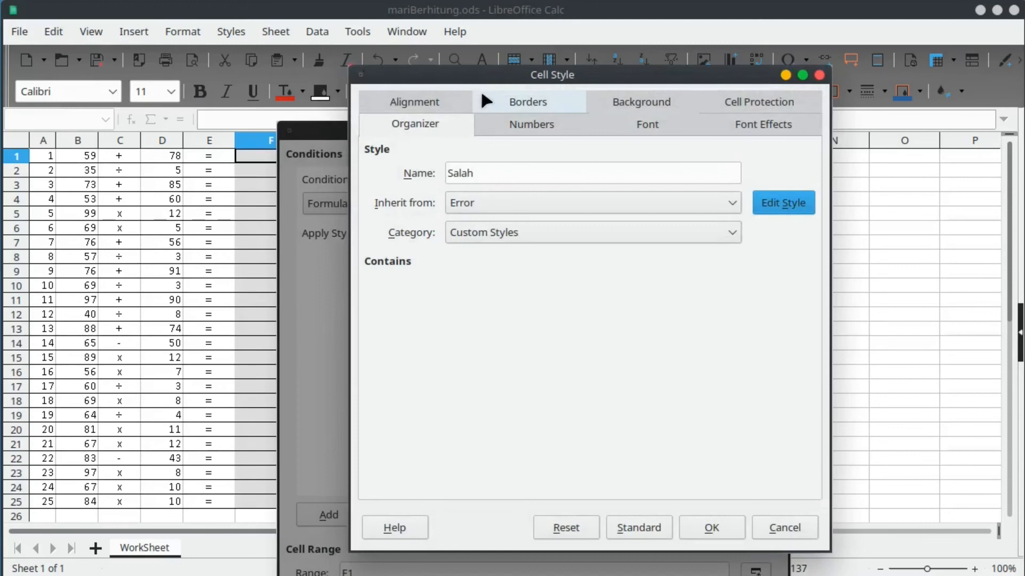
drag(496, 78, 491, 62)
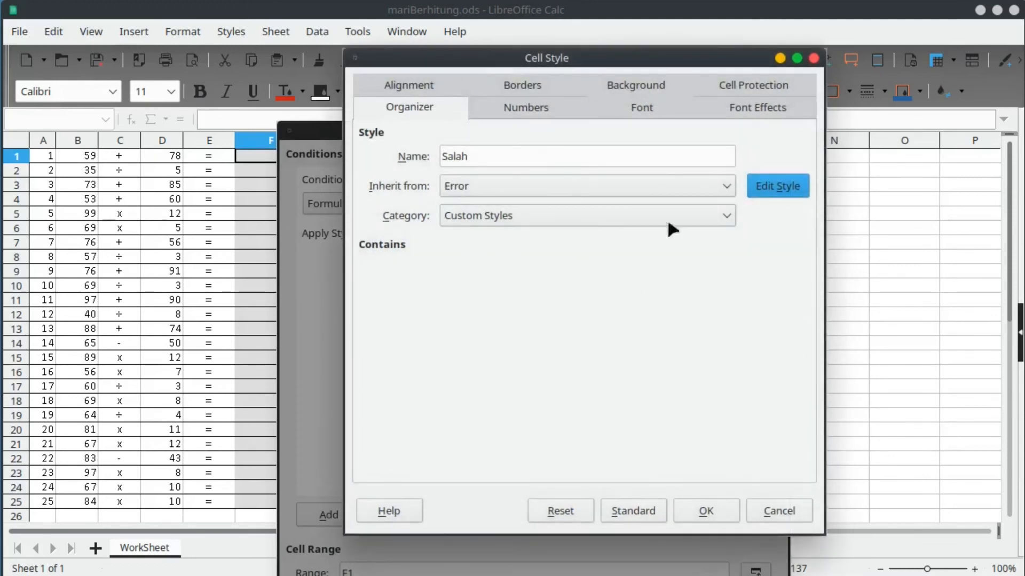
click(707, 511)
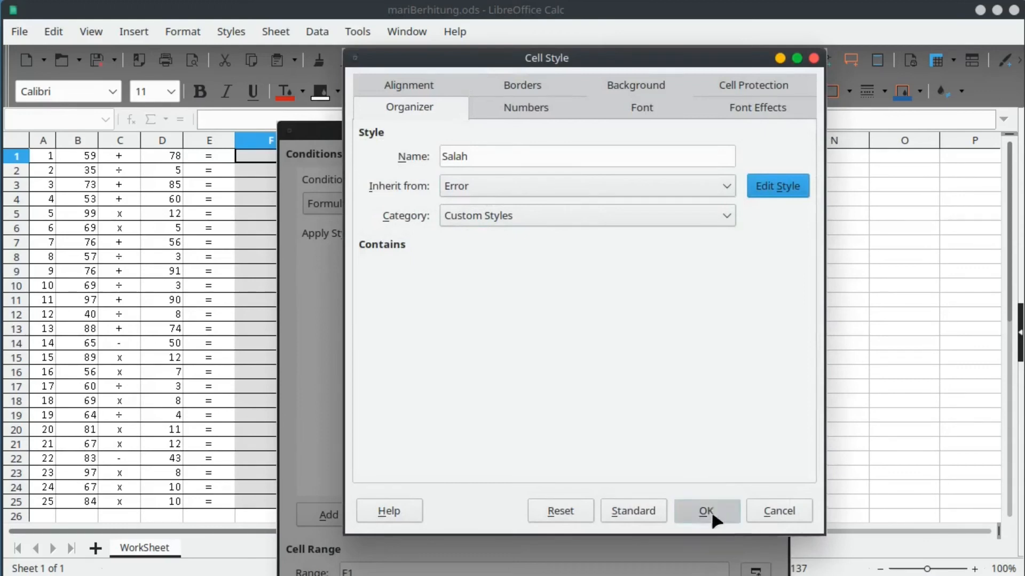
drag(576, 143, 573, 70)
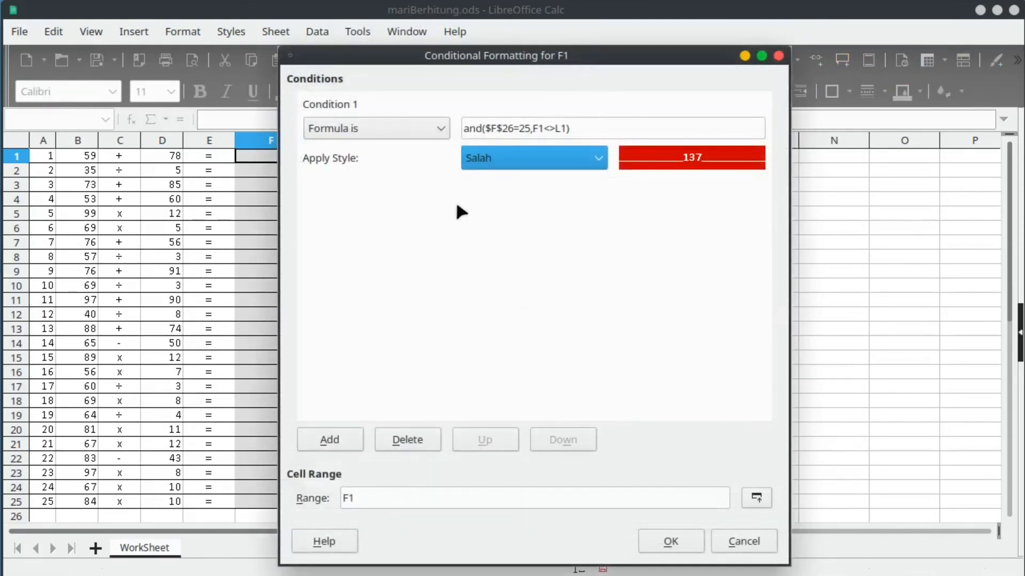
Set the conditional format range to $F$1:$F$25 and confirm the rule.
click(757, 498)
drag(248, 158, 262, 499)
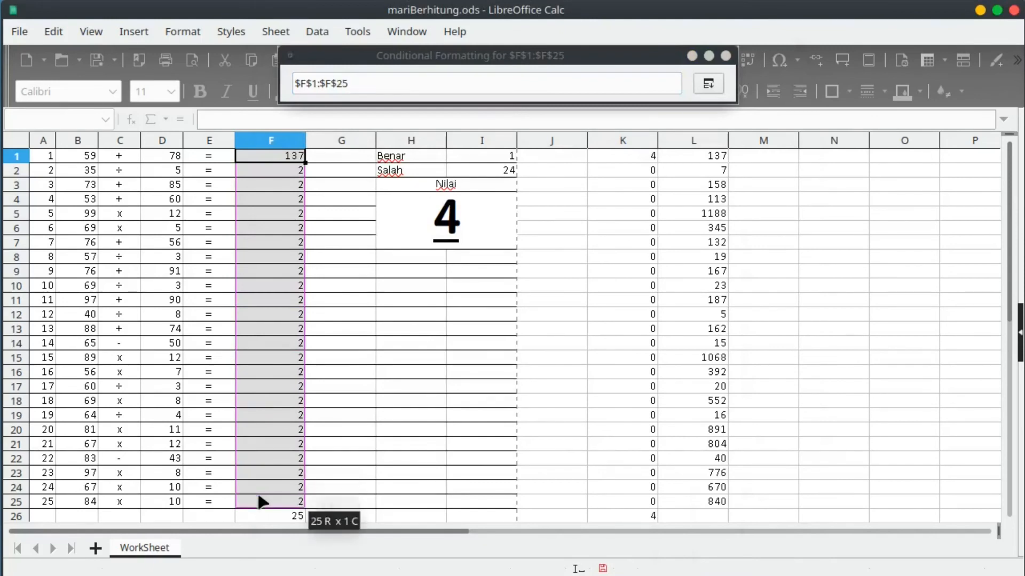
click(708, 84)
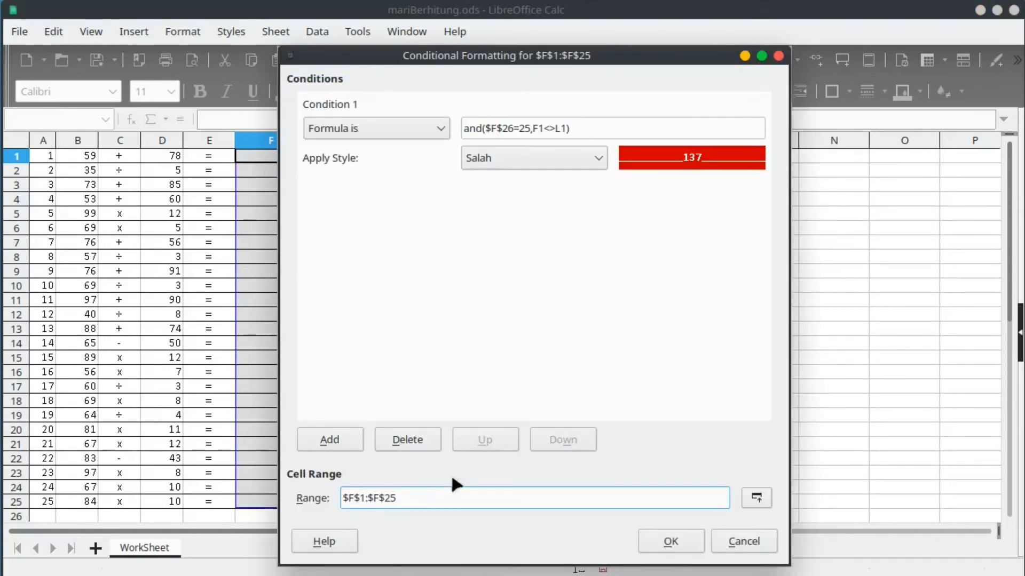
click(656, 540)
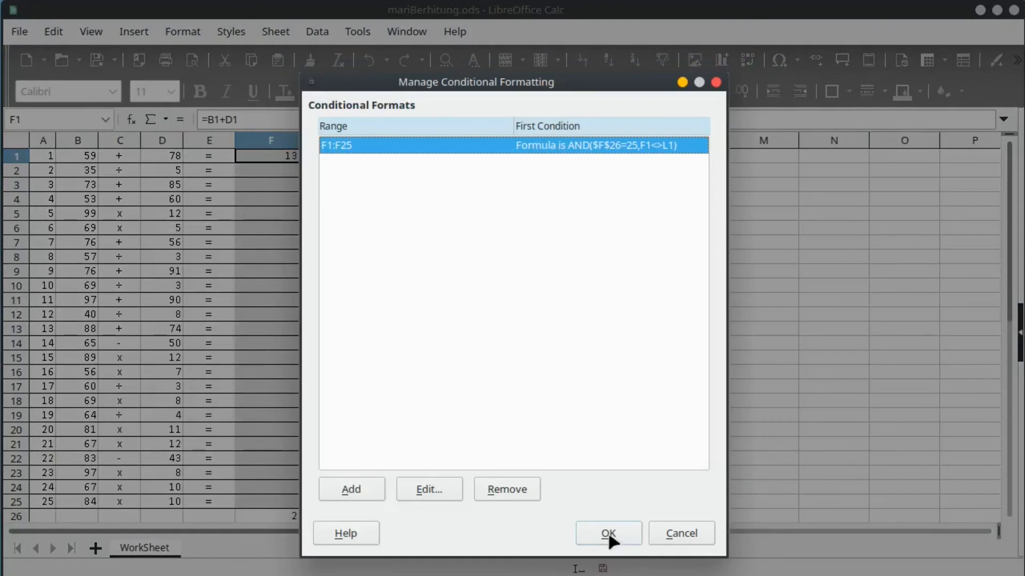
click(608, 534)
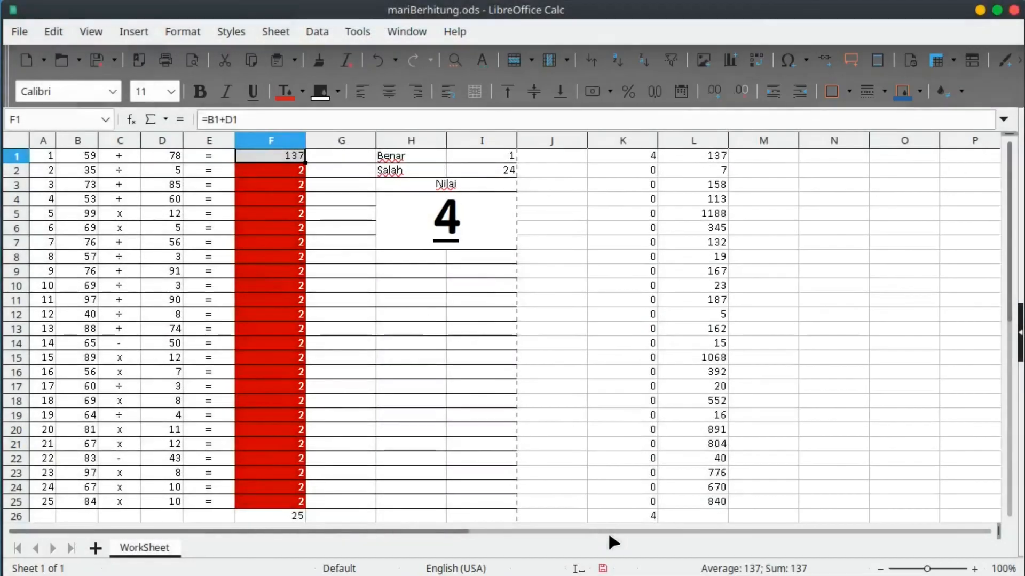
Clear the answer in F12 to test the red highlighting.
click(299, 317)
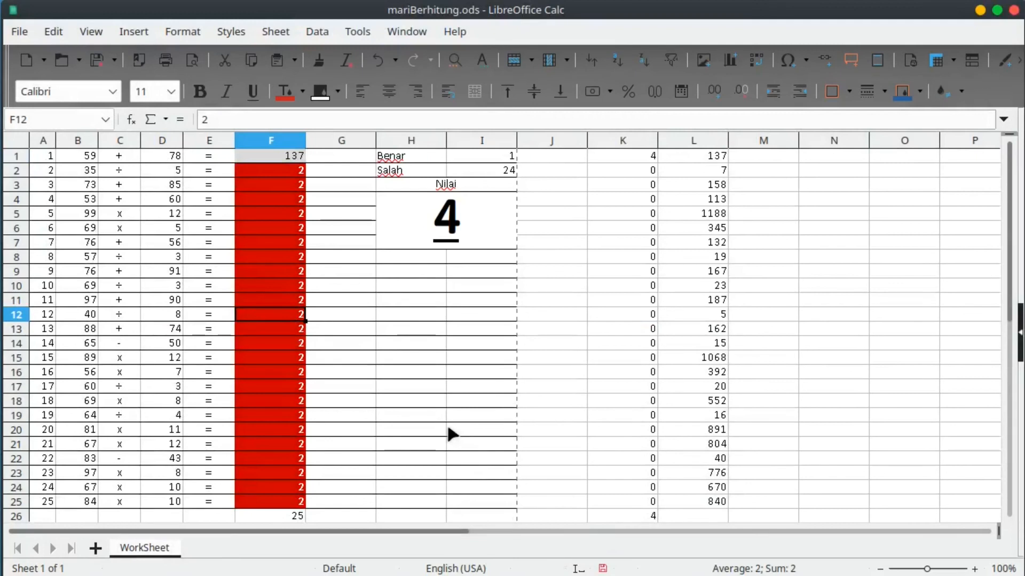
click(288, 241)
click(288, 373)
click(273, 319)
key(Delete)
key(Down)
key(Down)
key(Down)
key(Down)
key(Down)
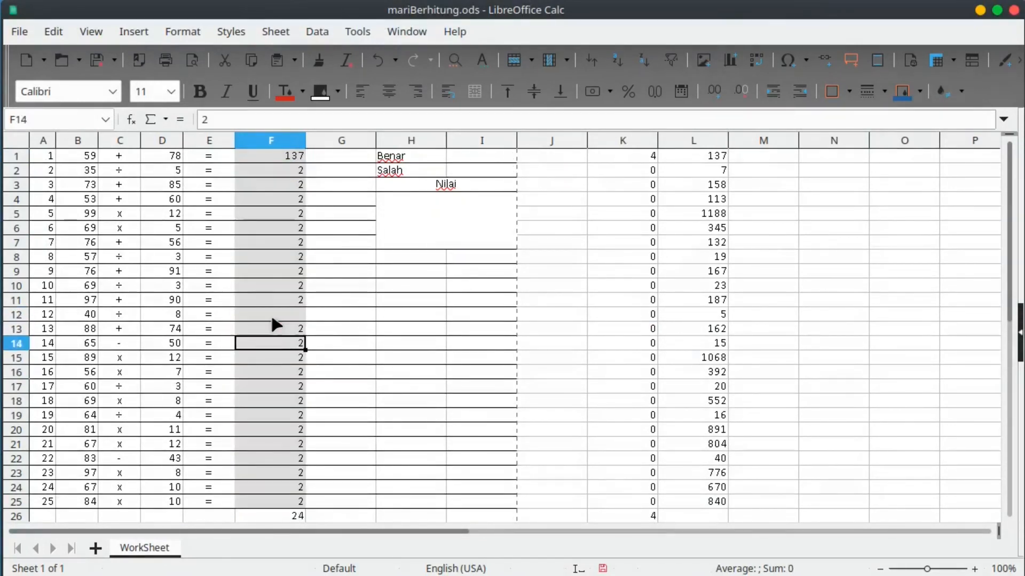
key(Up)
key(Up)
key(Up)
key(Up)
key(Up)
key(Up)
key(Up)
key(Up)
key(Up)
key(Up)
key(Up)
key(Up)
key(Up)
key(Up)
key(Up)
key(Up)
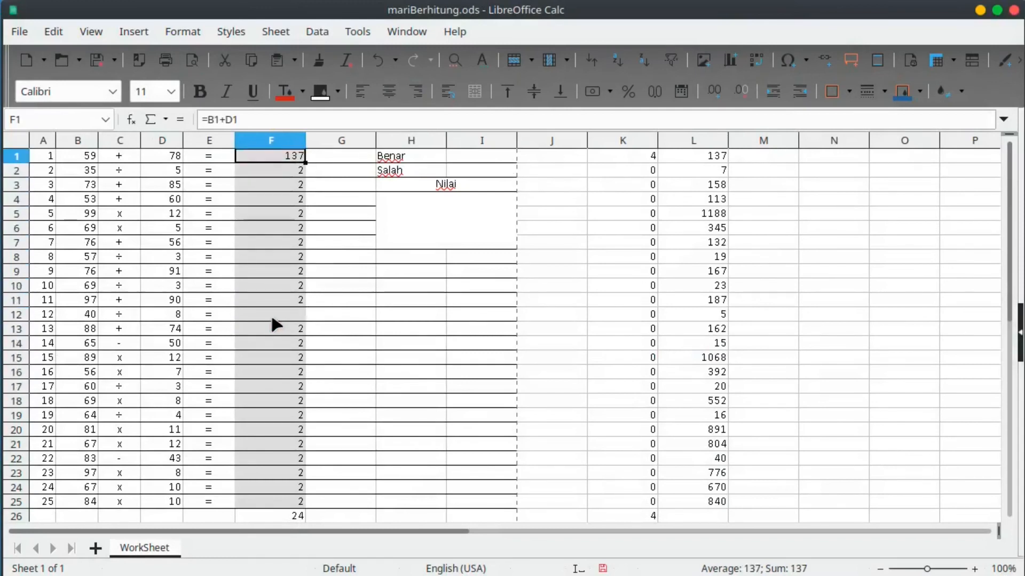
Re-enter 2 as the answer in F12.
key(Down)
key(shift+Down)
key(shift+Down)
key(shift+Down)
key(shift+Down)
key(shift+Down)
key(shift+Down)
key(shift+Down)
key(shift+Down)
key(shift+Down)
key(shift+Down)
key(shift+Down)
key(shift+Down)
key(shift+Down)
key(shift+Down)
key(shift+Down)
key(shift+Down)
key(shift+Down)
key(shift+Down)
key(shift+Down)
key(shift+Down)
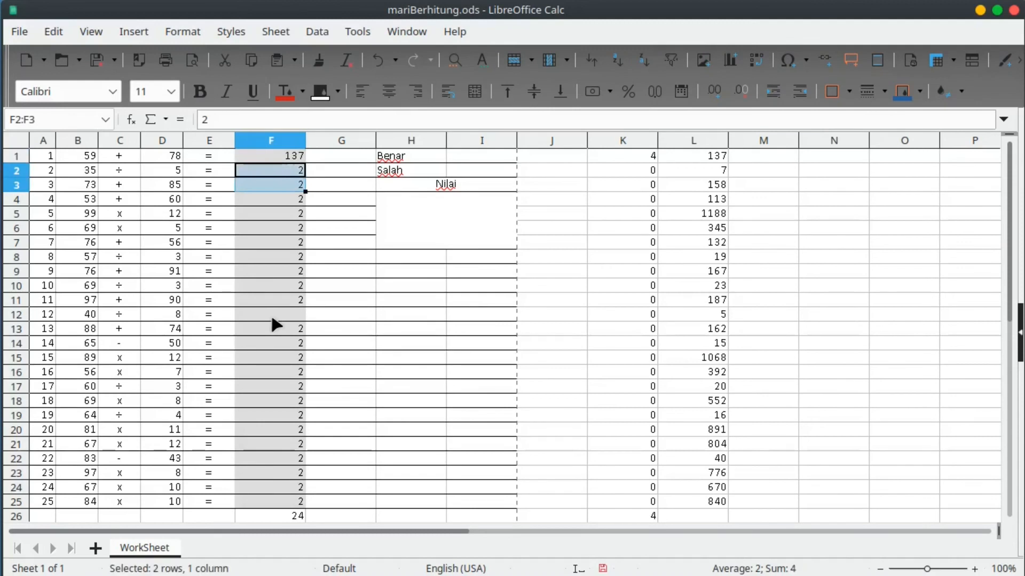
key(shift+Down)
key(shift+Down)
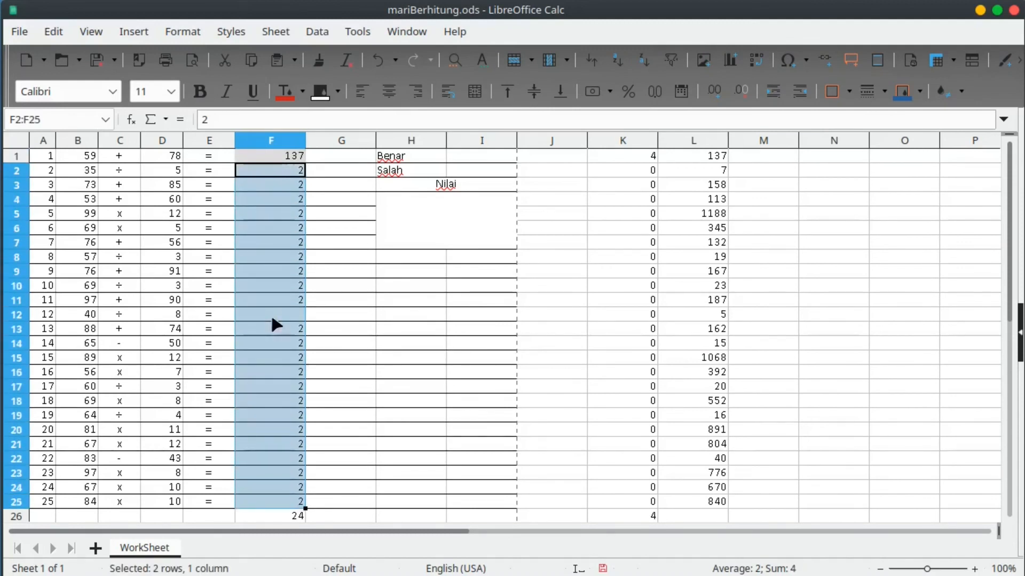
key(Return)
key(Return)
key(Return)
key(Return)
key(Return)
key(Return)
key(Return)
key(Return)
key(Return)
key(Return)
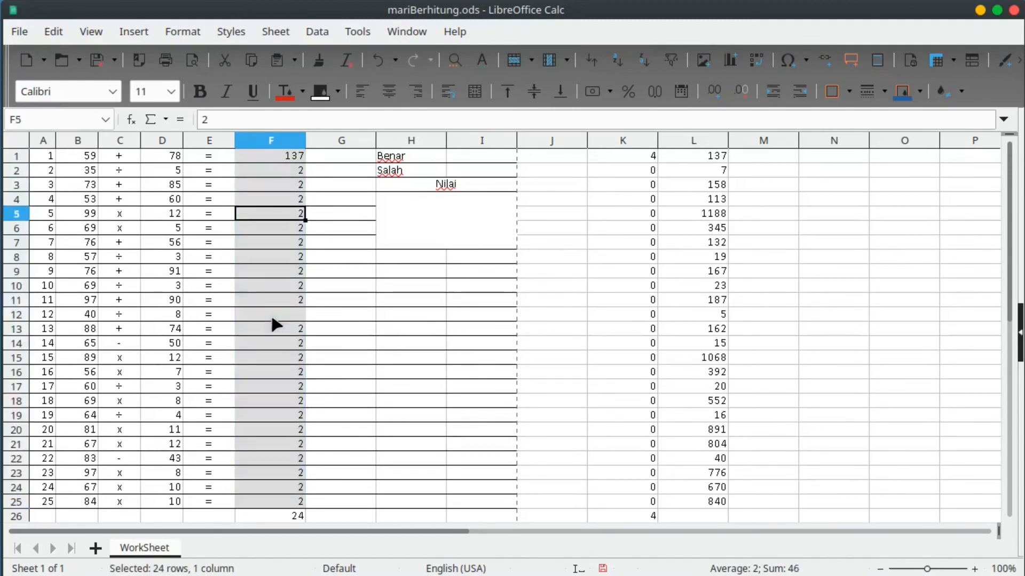
text(2)
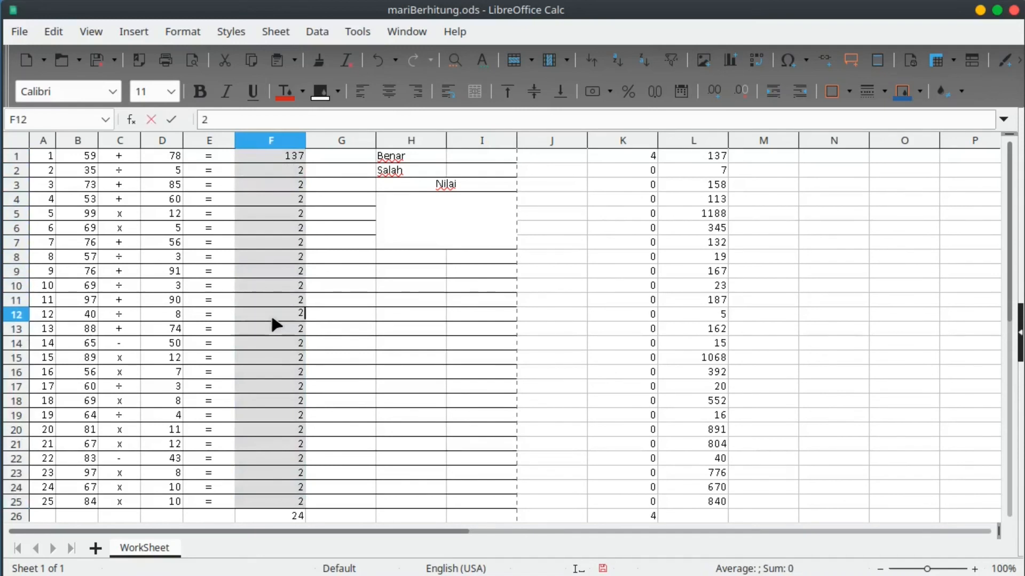
key(Return)
Set the font colour of answer-key columns K and L to White.
drag(623, 139, 665, 139)
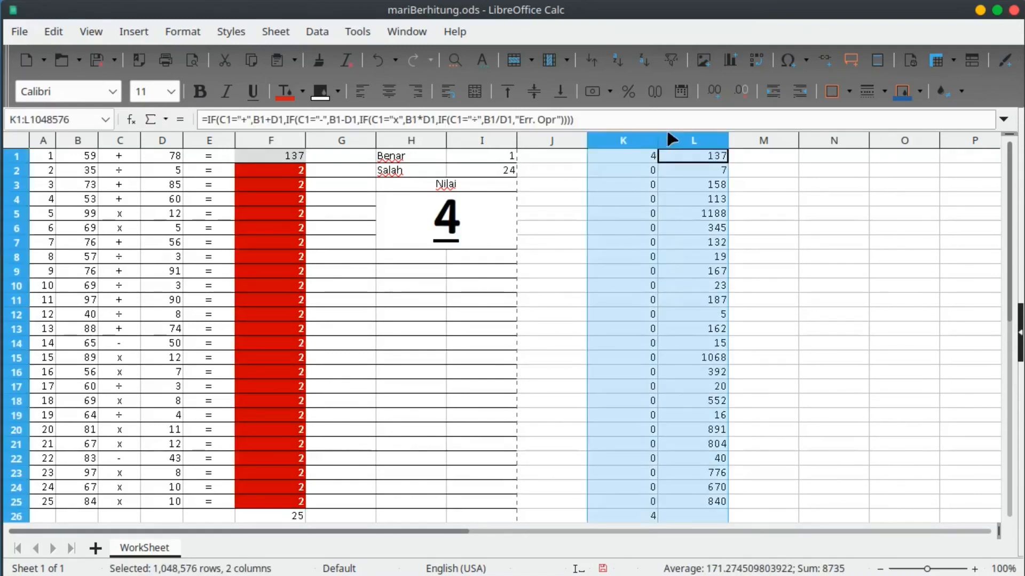
click(302, 93)
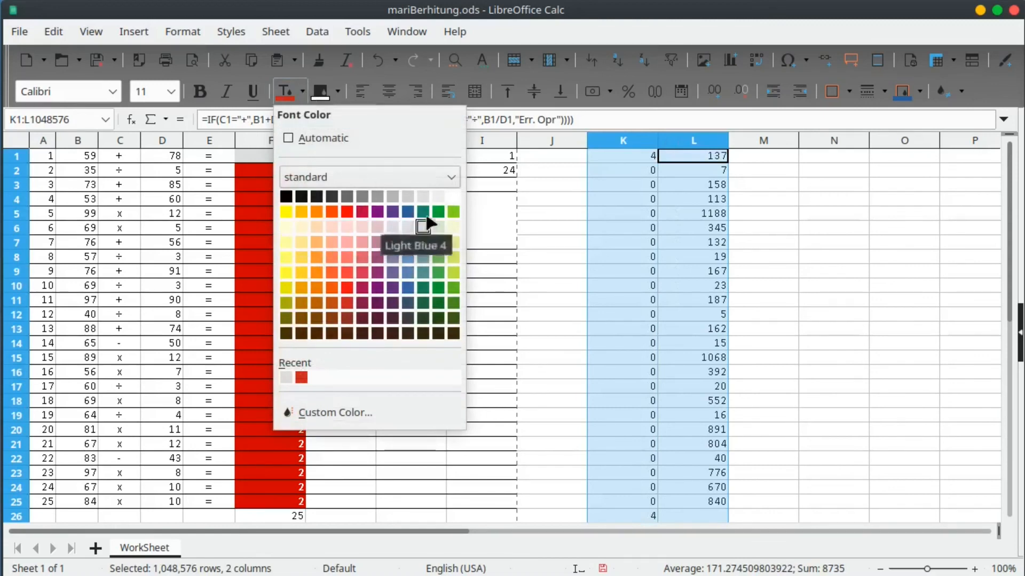
click(454, 199)
click(710, 300)
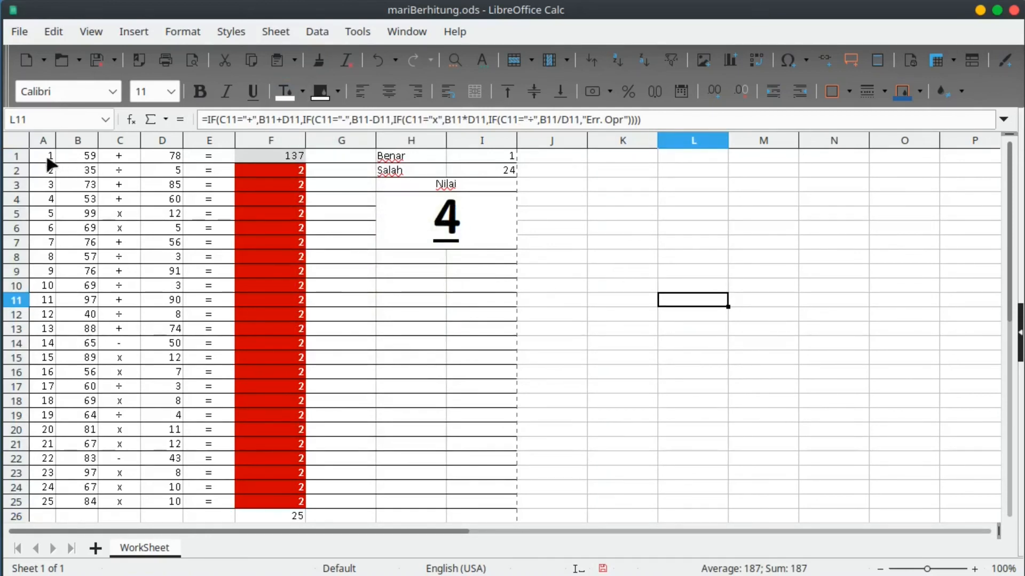
click(16, 142)
right_click(467, 364)
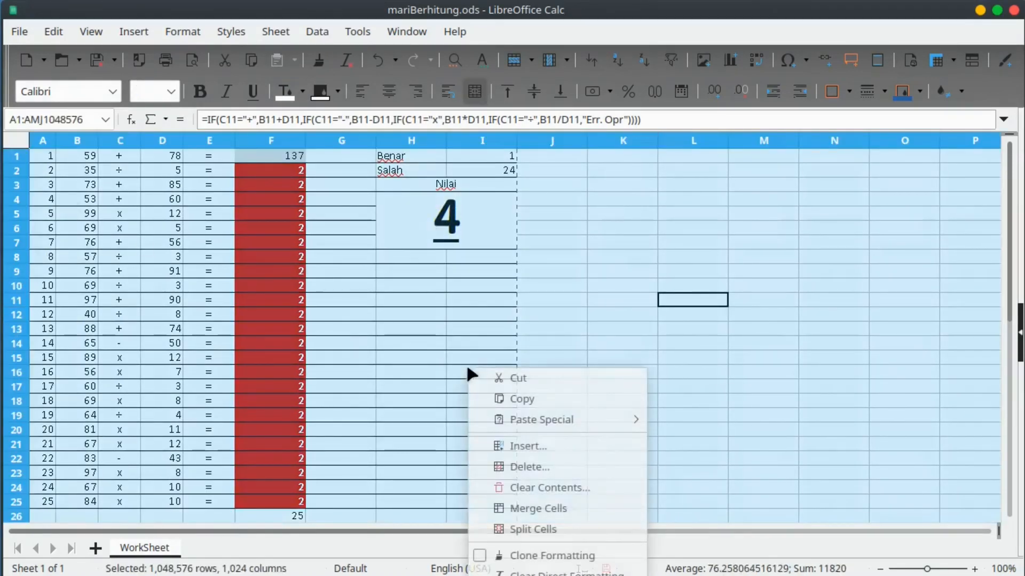
key(Escape)
click(297, 300)
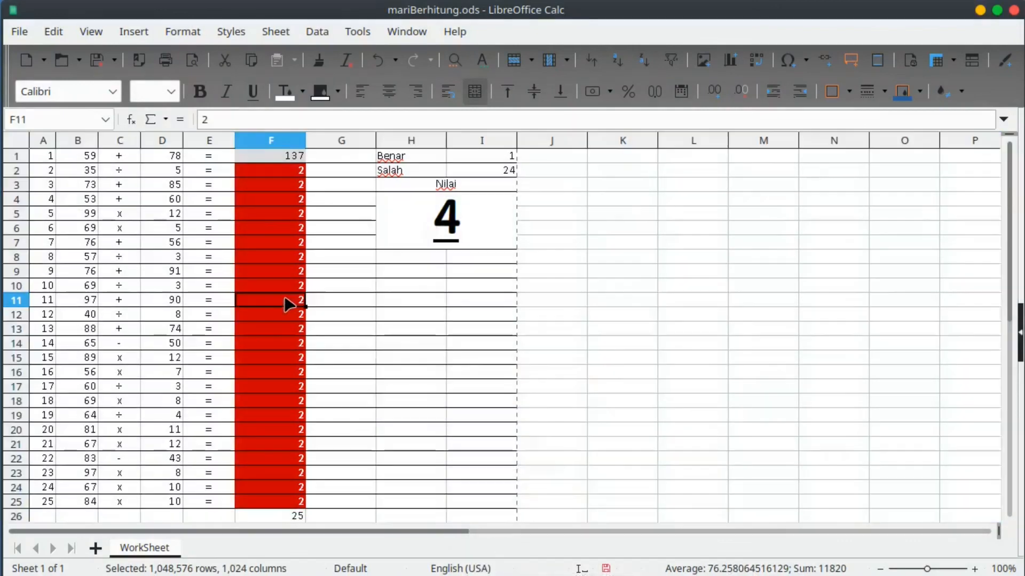
drag(270, 155, 277, 505)
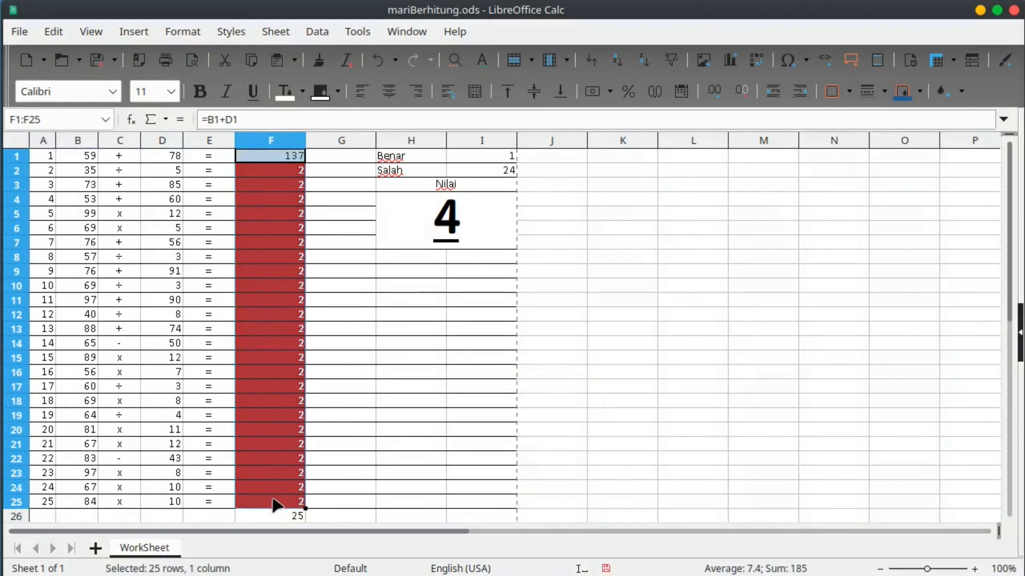
click(265, 170)
drag(268, 156, 275, 501)
click(289, 186)
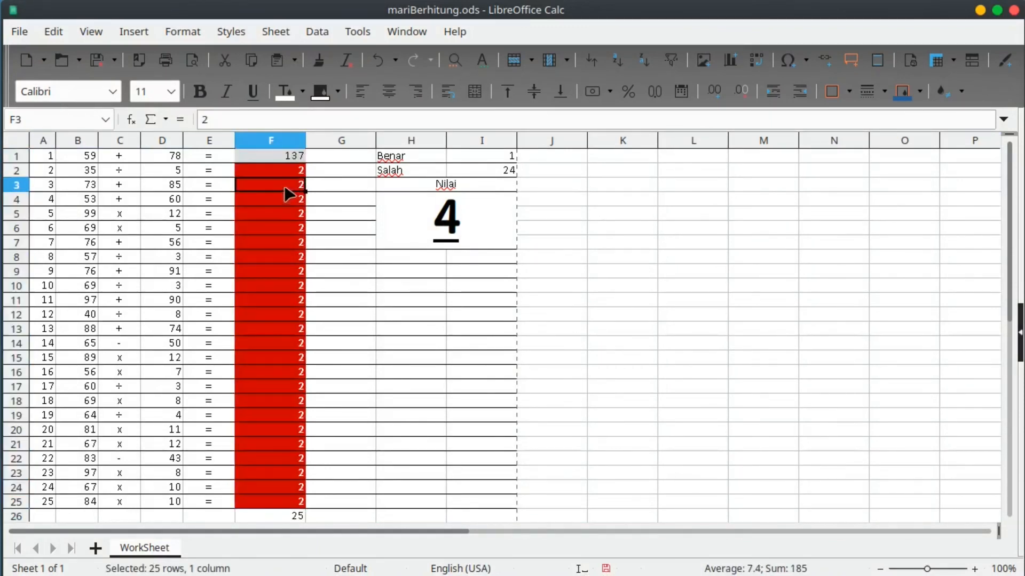
click(95, 184)
click(167, 184)
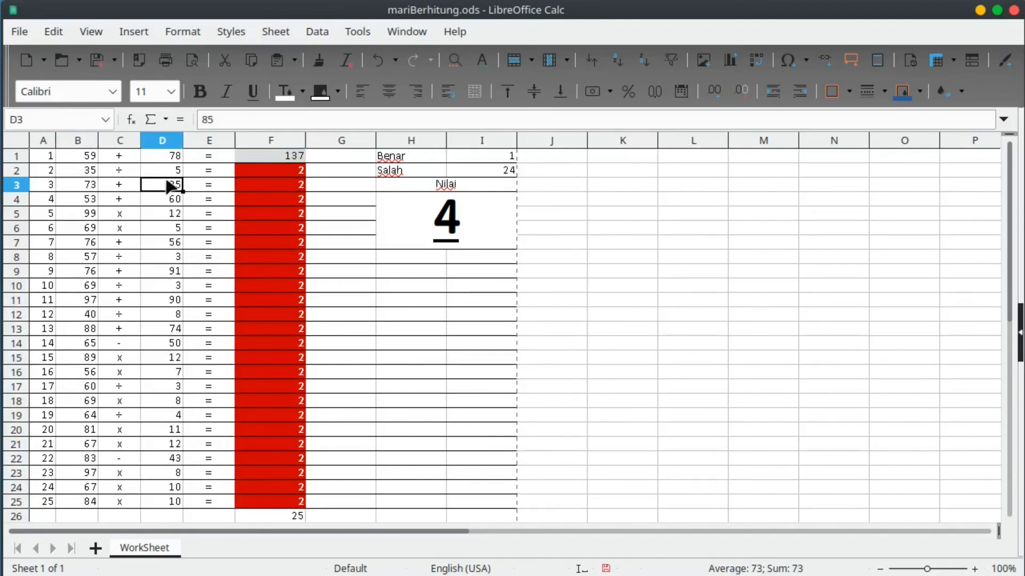
click(269, 184)
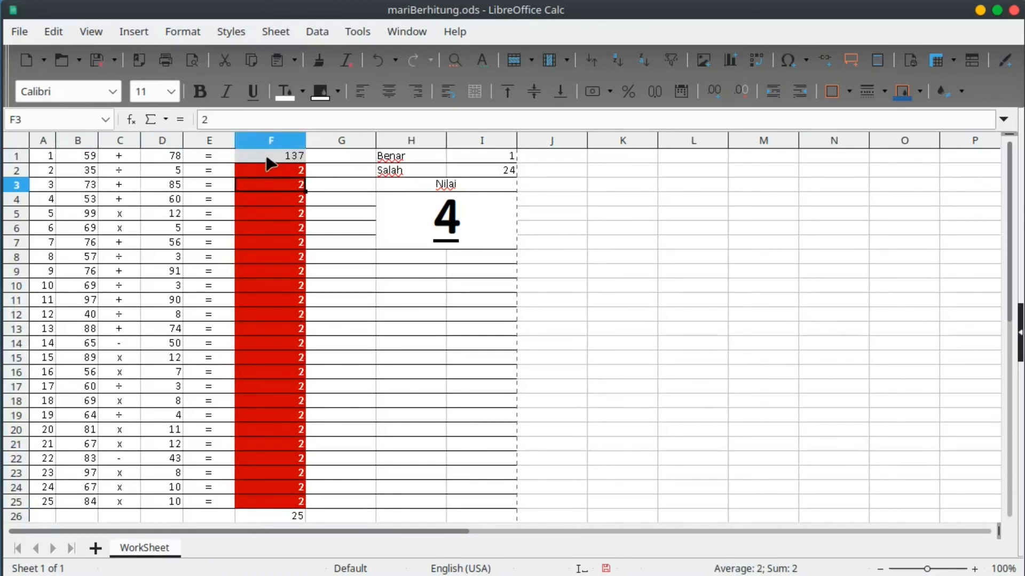
click(268, 158)
click(14, 141)
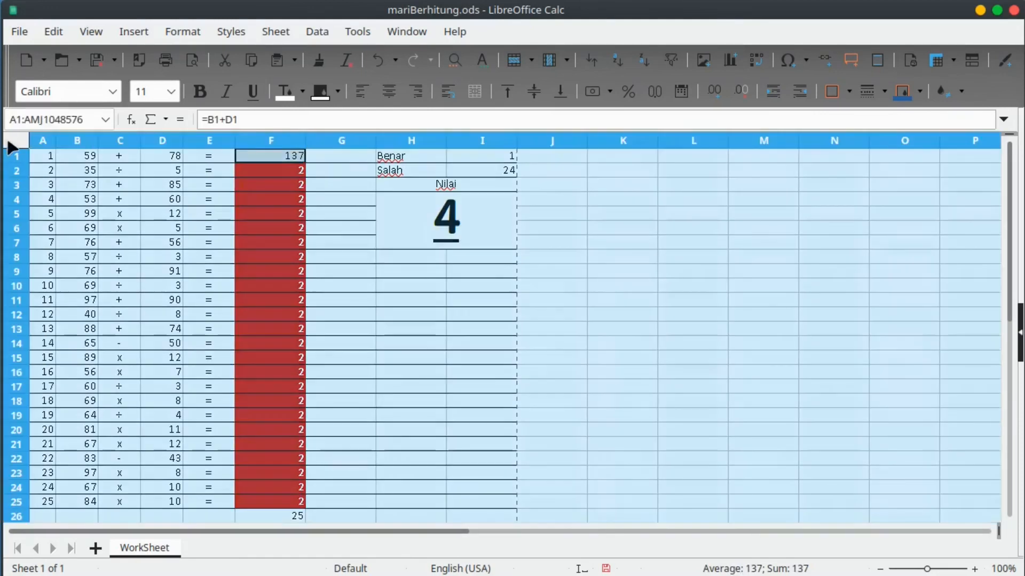
Mark every cell on the sheet as Protected with Hide formula enabled.
right_click(264, 313)
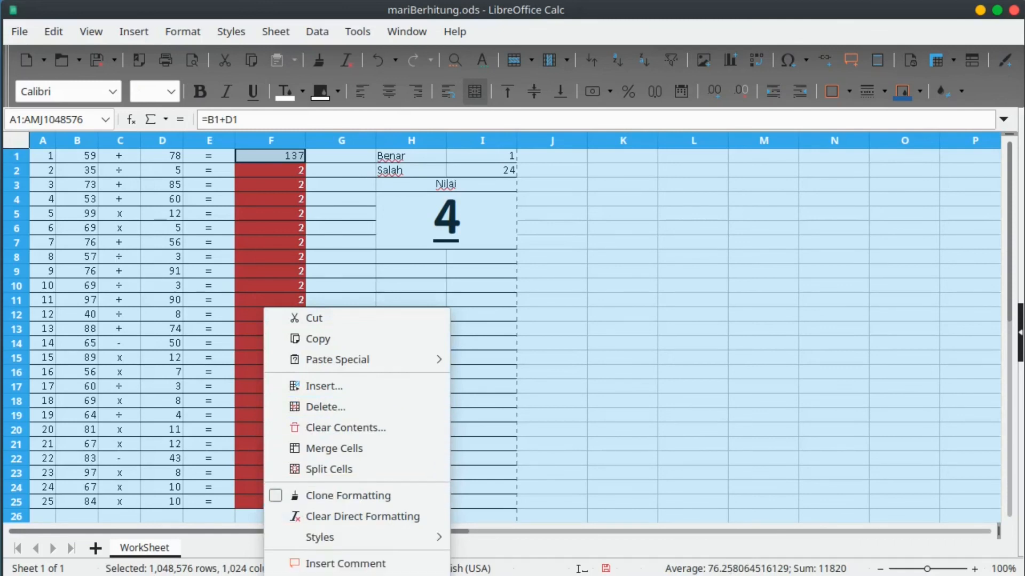
click(336, 575)
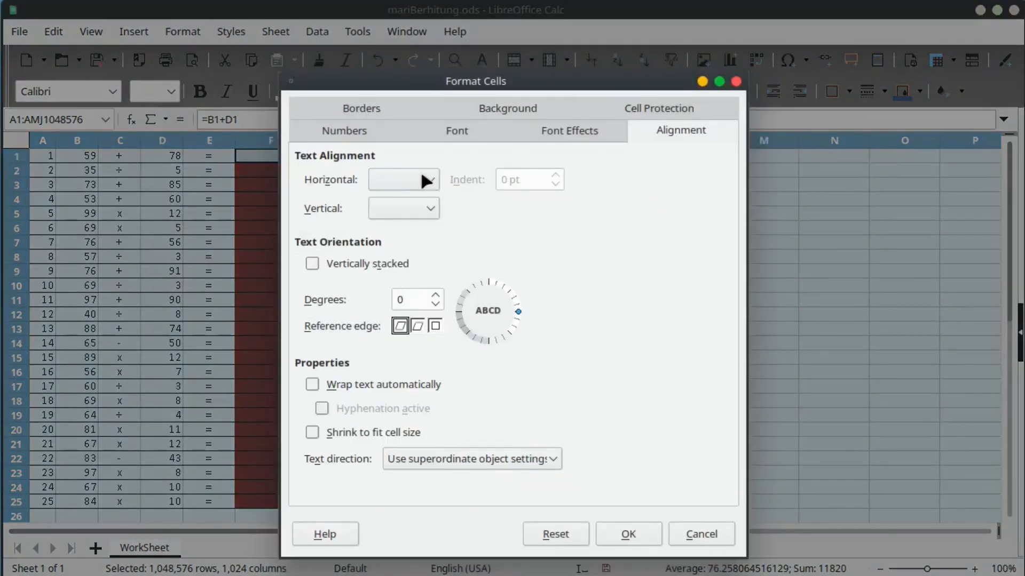
click(692, 110)
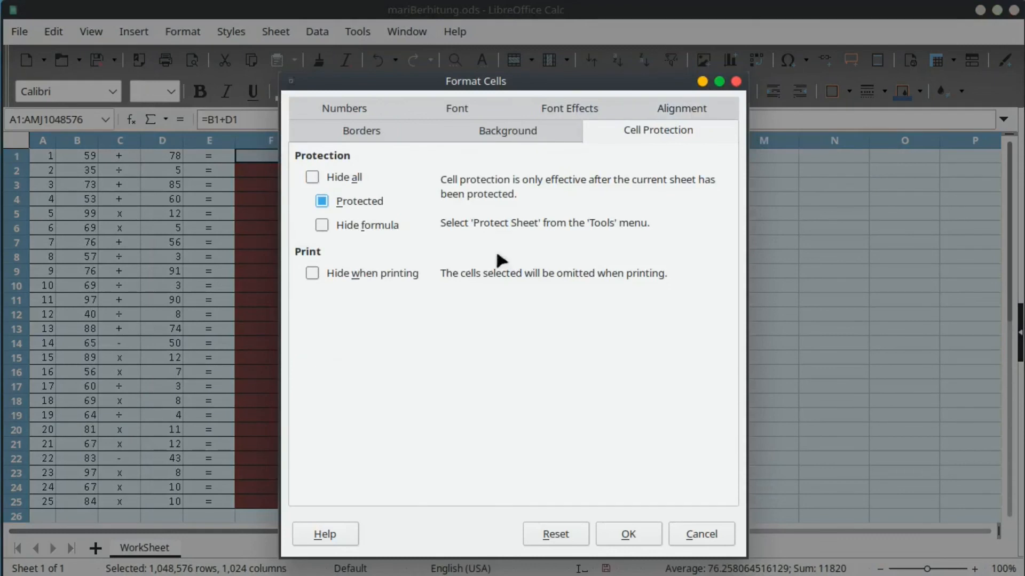
click(321, 202)
click(321, 201)
click(321, 223)
click(629, 535)
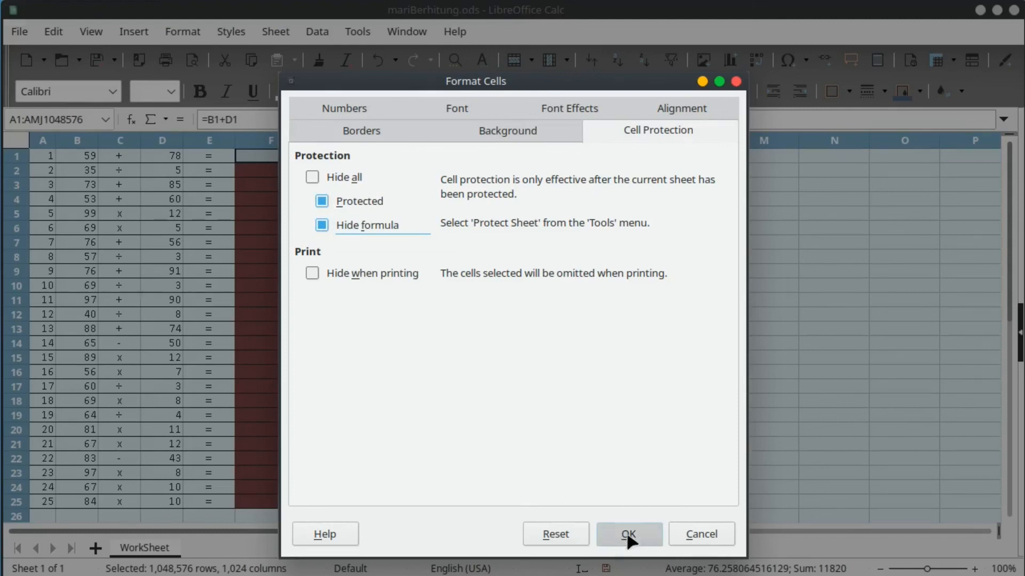
click(371, 357)
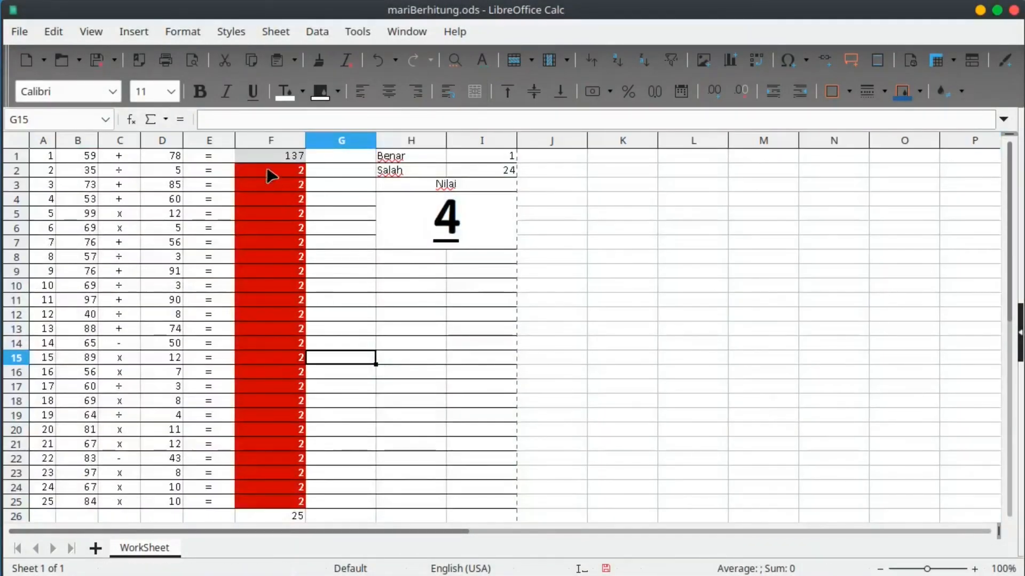
Uncheck Protected and Hide formula for answer cells F1:F25.
drag(265, 155, 273, 501)
right_click(273, 499)
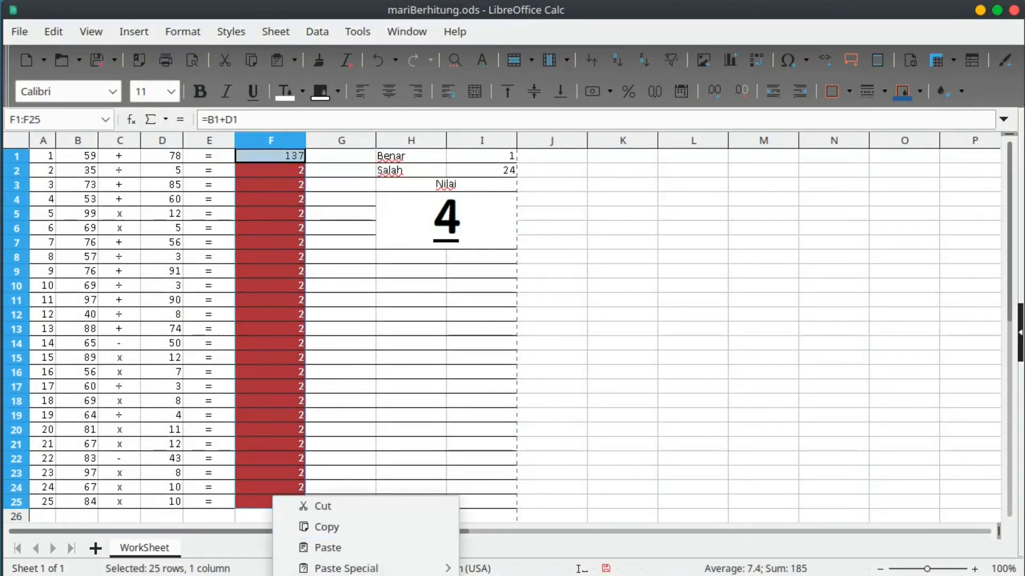
click(346, 575)
click(322, 225)
click(320, 201)
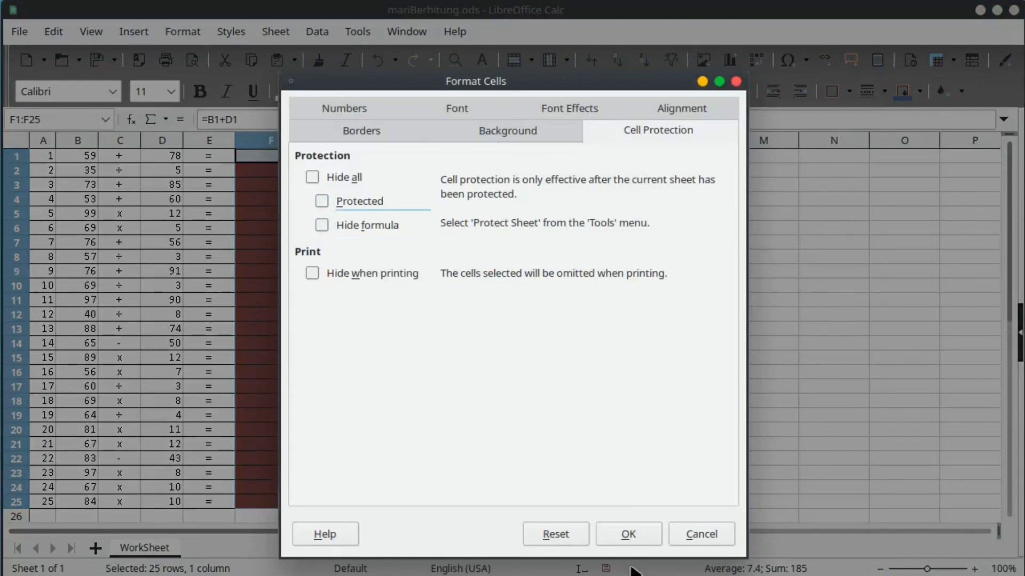
click(630, 528)
click(385, 391)
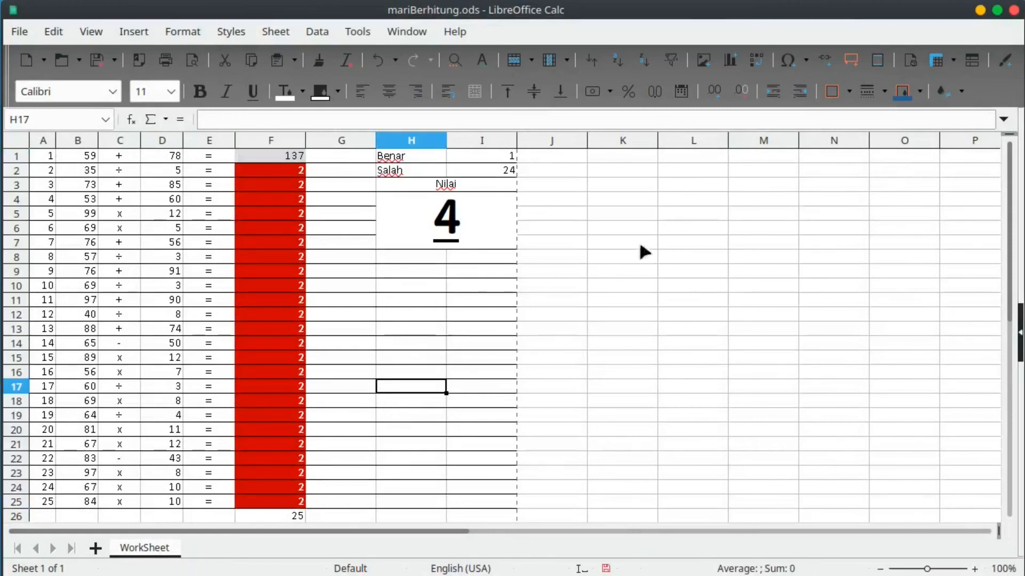
click(709, 228)
click(733, 228)
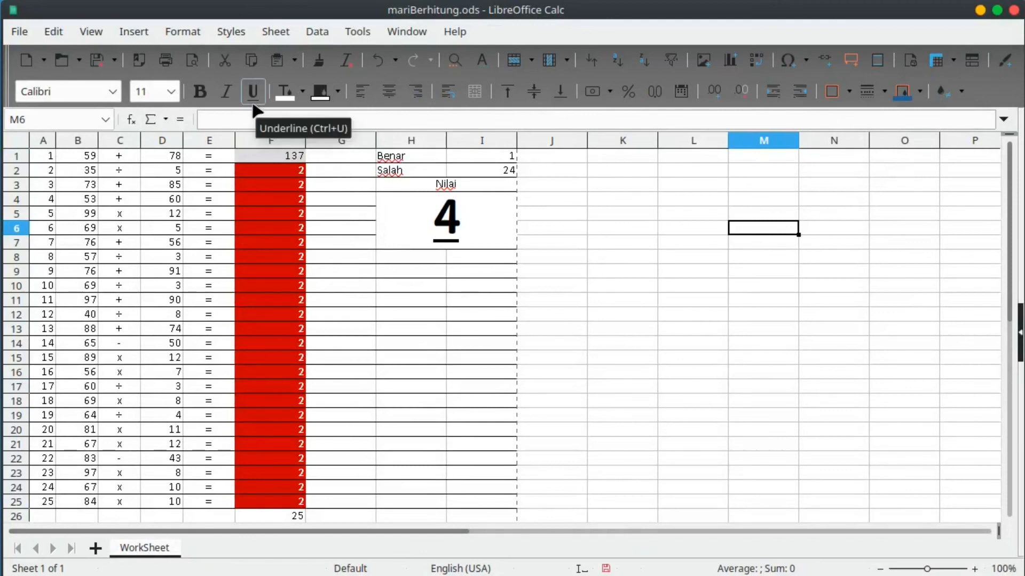
Protect the WorkSheet sheet with a password, disallowing selection of protected cells.
right_click(153, 548)
click(224, 558)
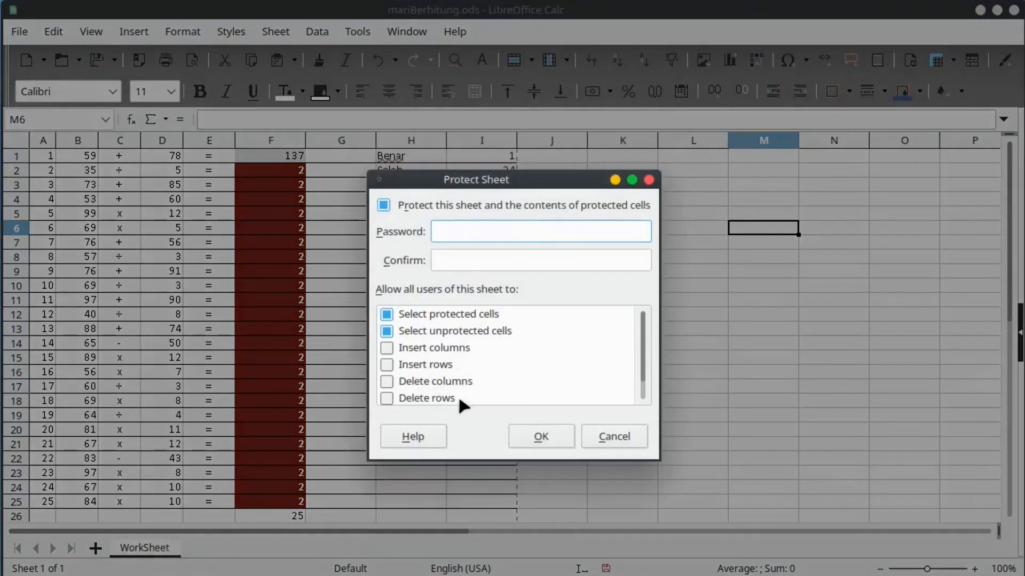
click(387, 315)
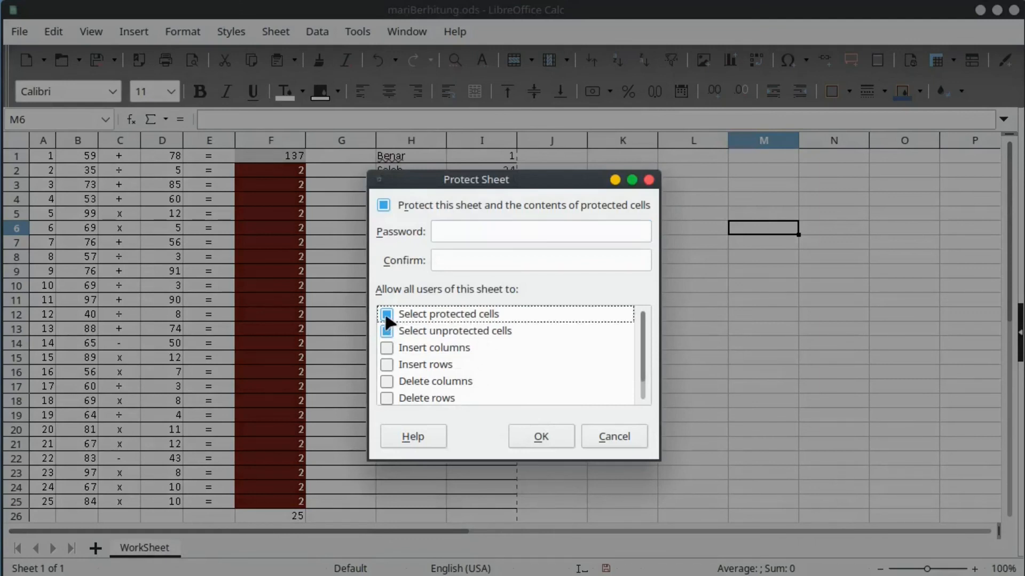
click(459, 237)
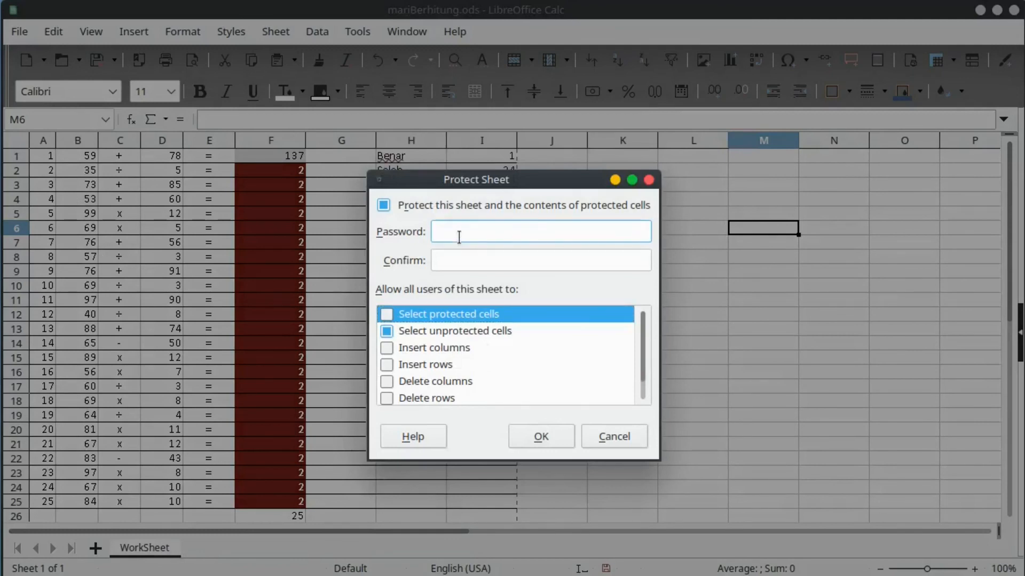
text(1234)
key(Tab)
text(123456)
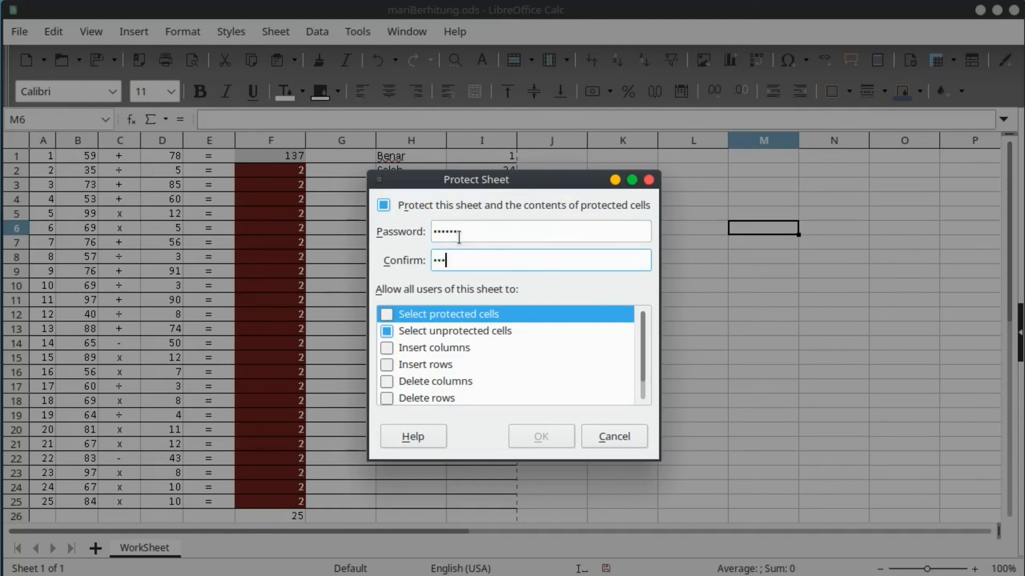
click(534, 436)
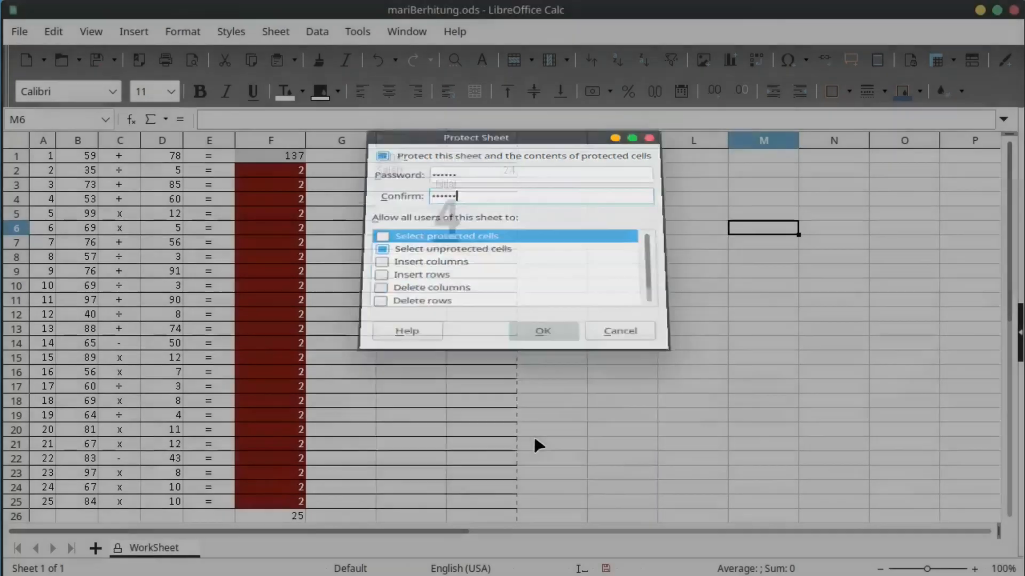
Test that only the answer cells in column F can be selected.
click(247, 273)
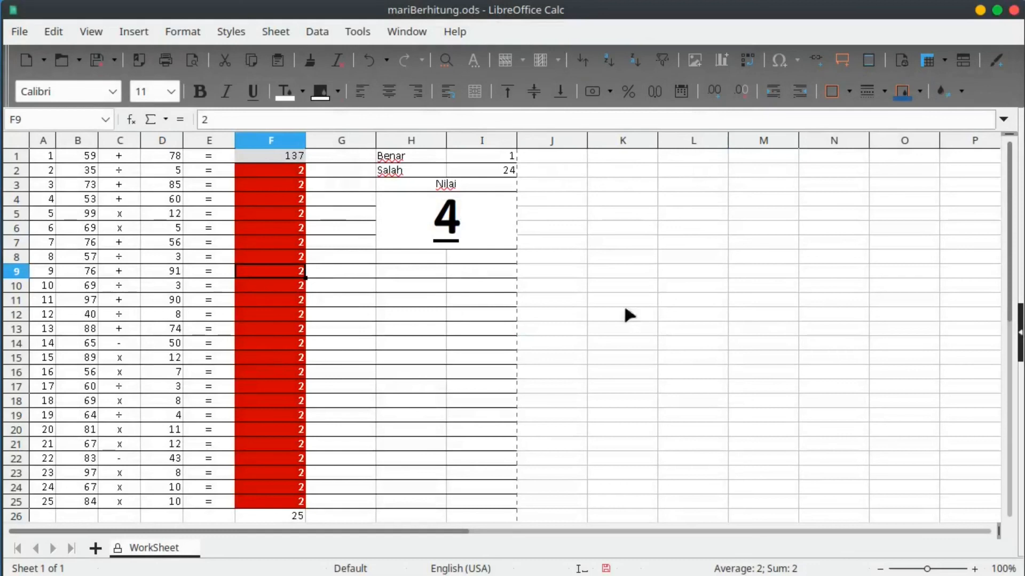
click(16, 140)
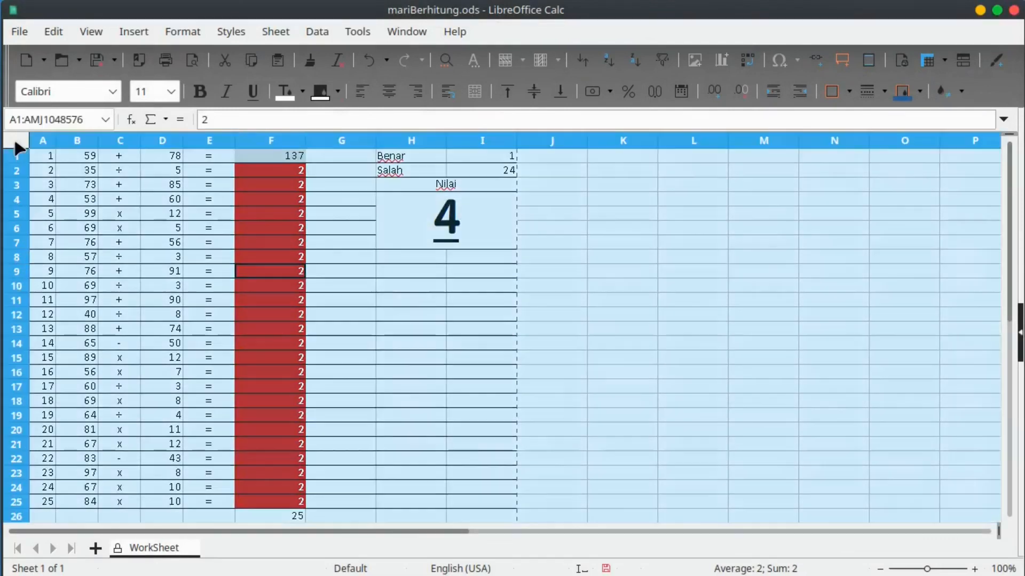
drag(296, 215, 291, 458)
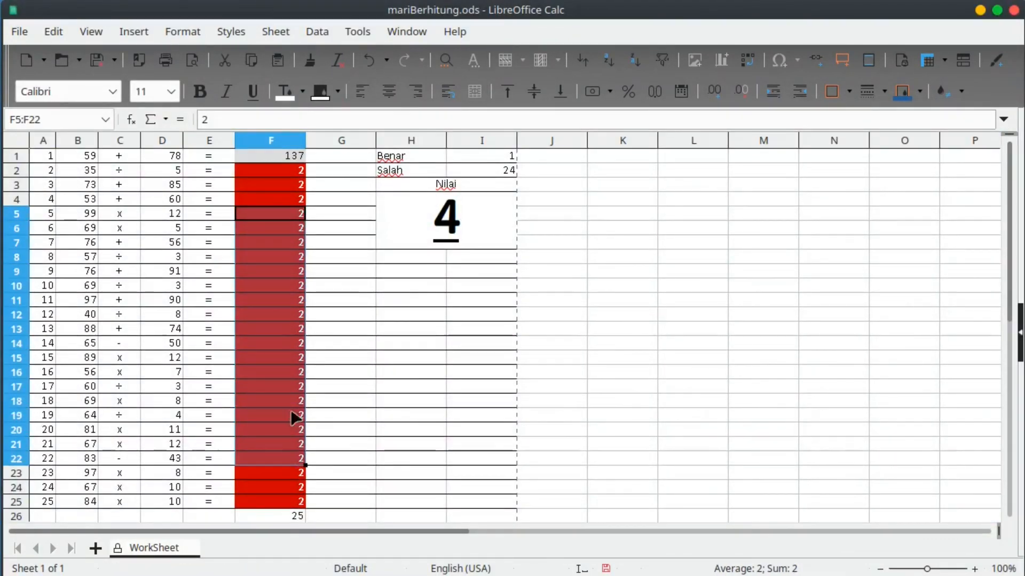
drag(284, 169, 283, 507)
click(290, 430)
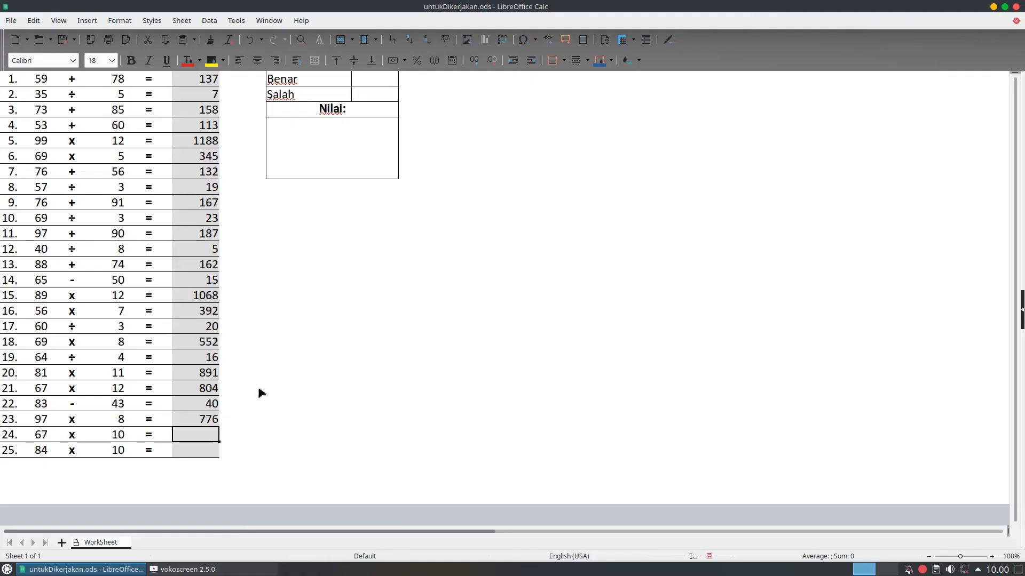
Enter 670 and 840 as the answers for rows 24 and 25.
text(670)
key(Return)
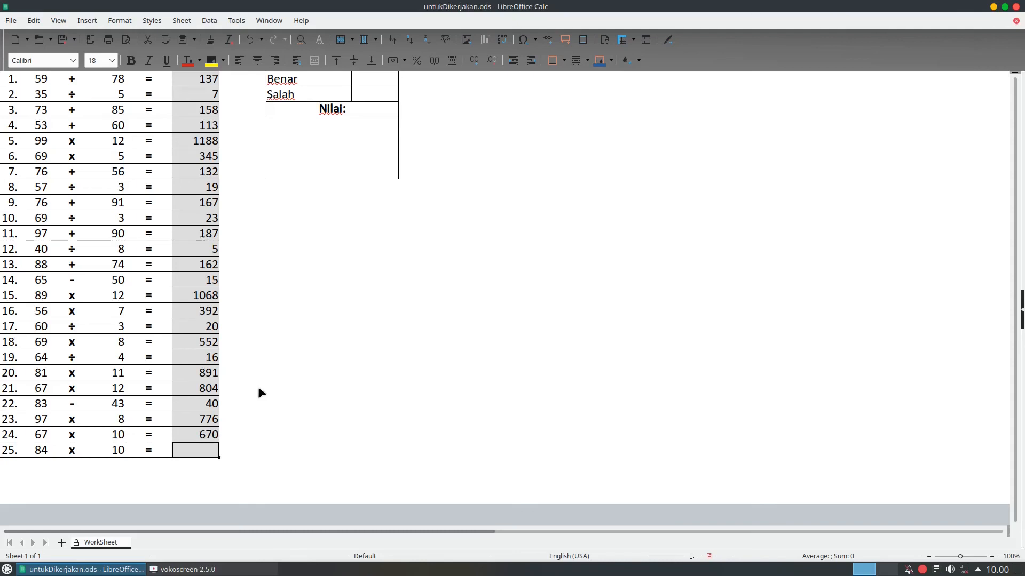
text(840)
key(Return)
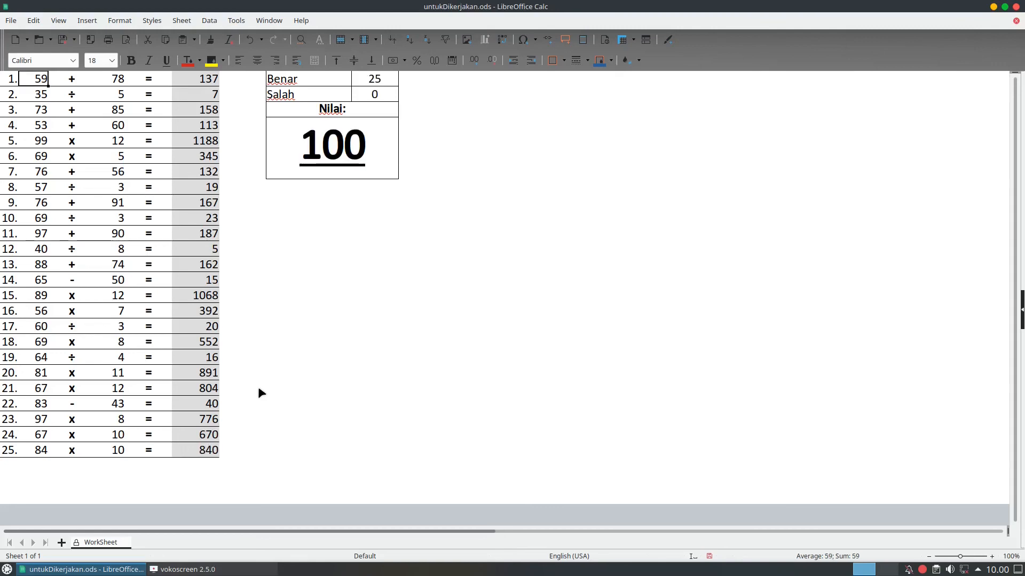